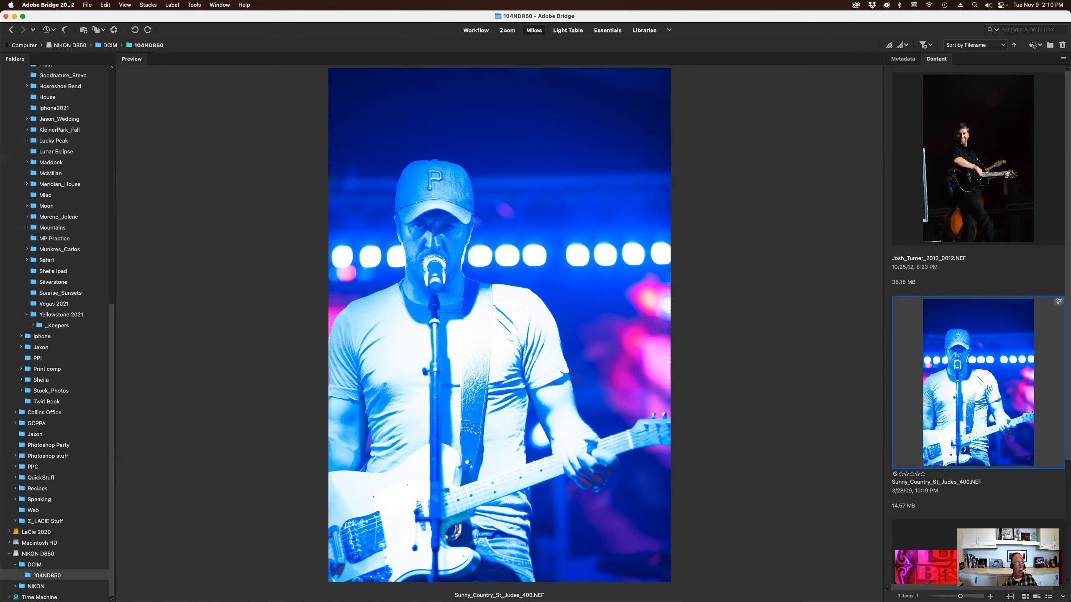
- Check in the General preferences whether Photo Downloader is set to launch when a camera is connected
{"action": "left_click", "coordinate": [49, 4]}
{"action": "left_click", "coordinate": [49, 40]}
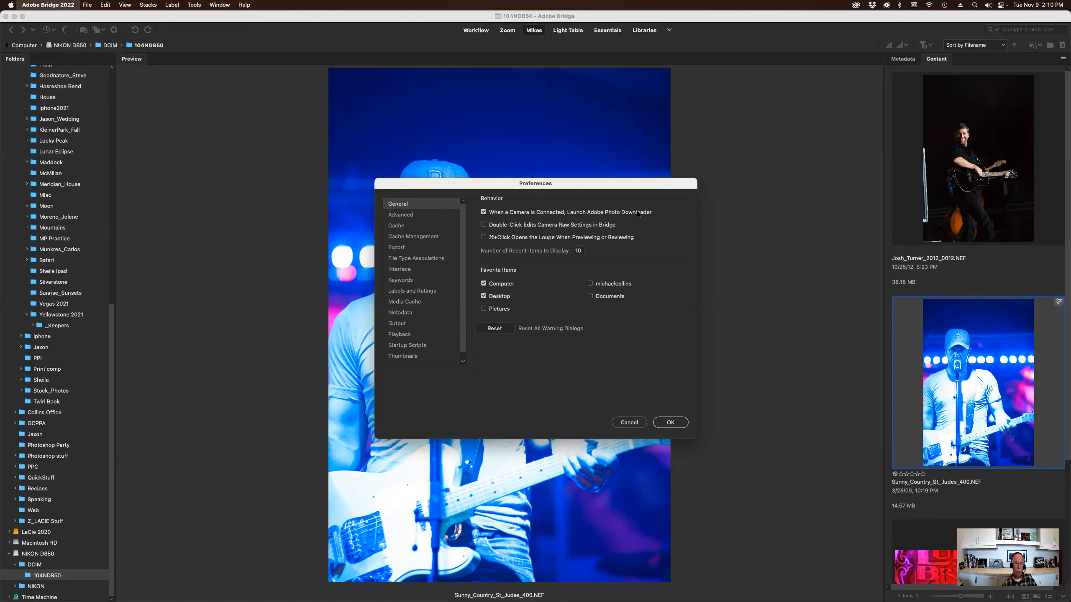
{"action": "left_click", "coordinate": [674, 422]}
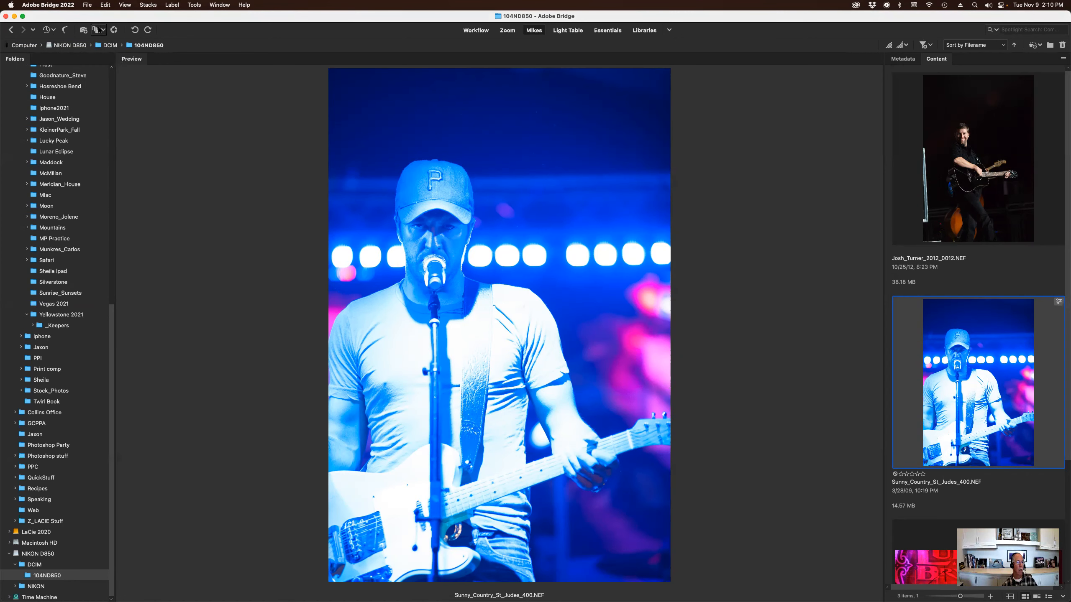
{"action": "left_click", "coordinate": [83, 30]}
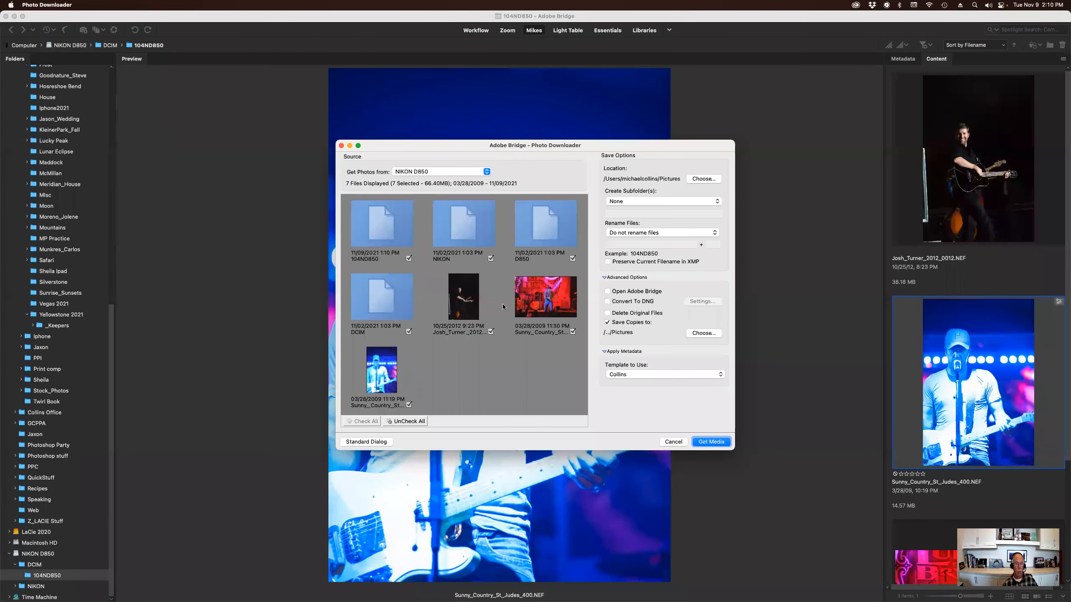
{"action": "left_click", "coordinate": [409, 331]}
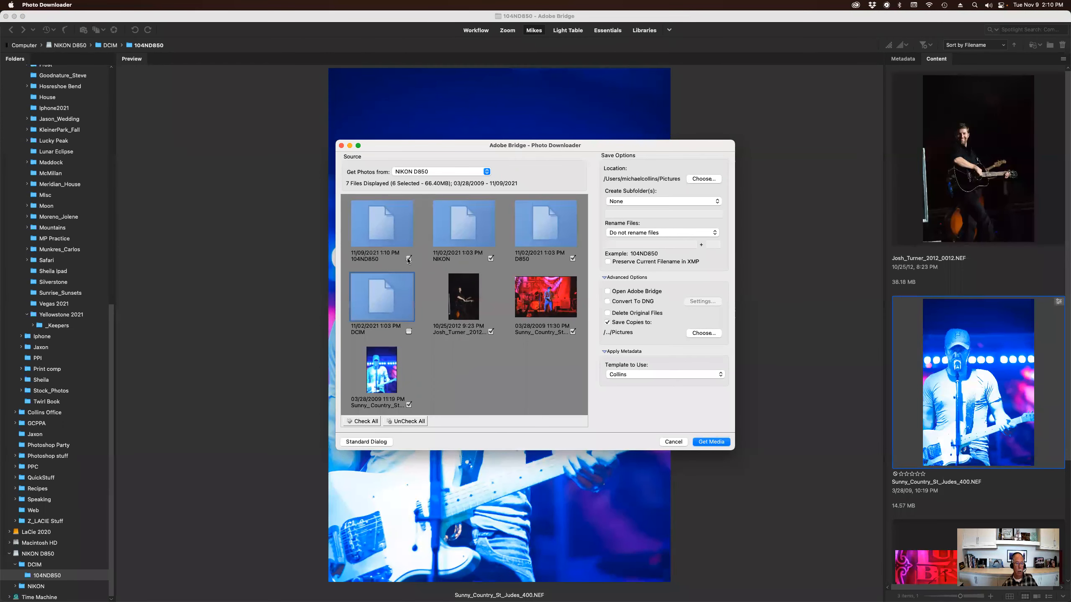
{"action": "left_click", "coordinate": [409, 258]}
{"action": "left_click", "coordinate": [491, 258]}
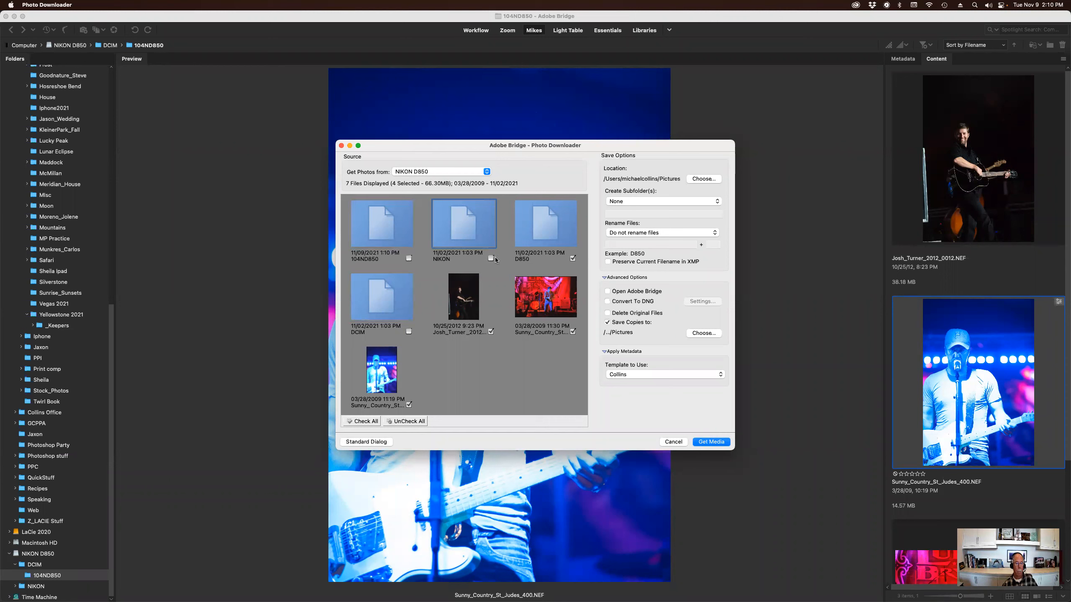
{"action": "left_click", "coordinate": [573, 258]}
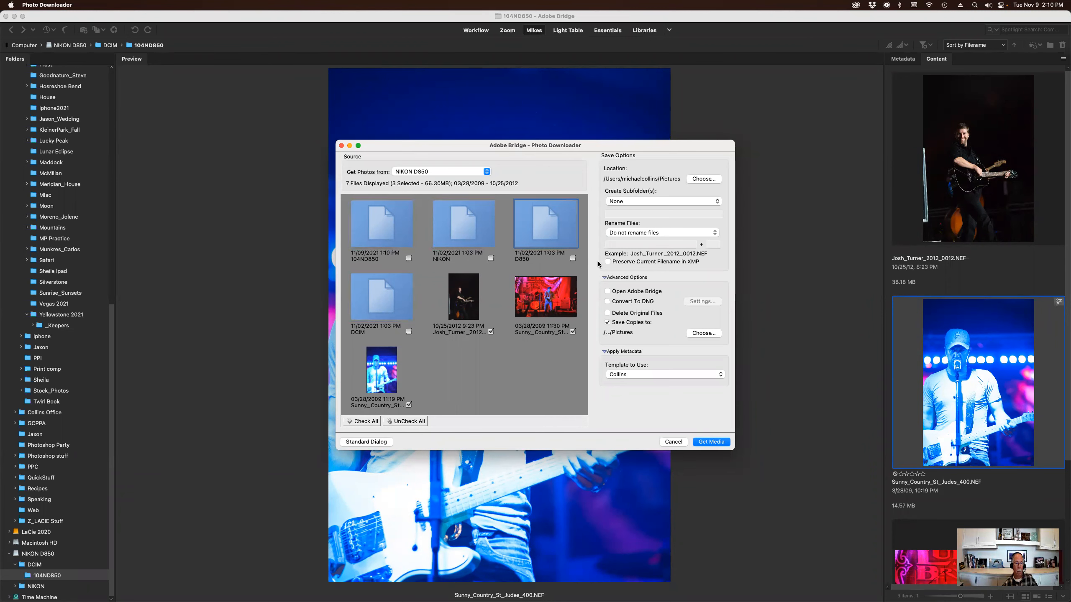
{"action": "left_click", "coordinate": [710, 180]}
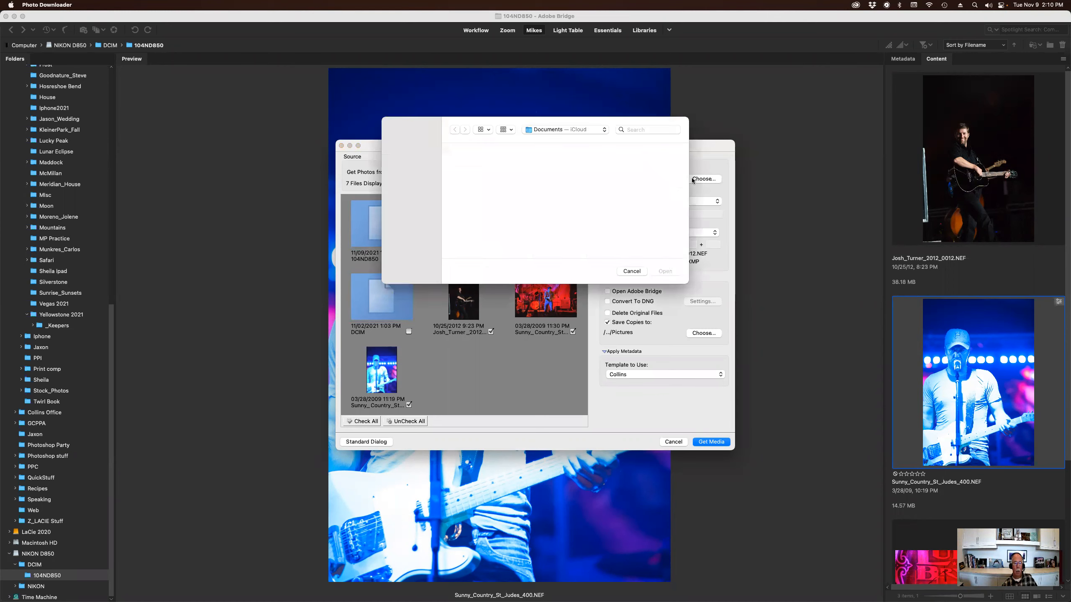
{"action": "left_click", "coordinate": [594, 131]}
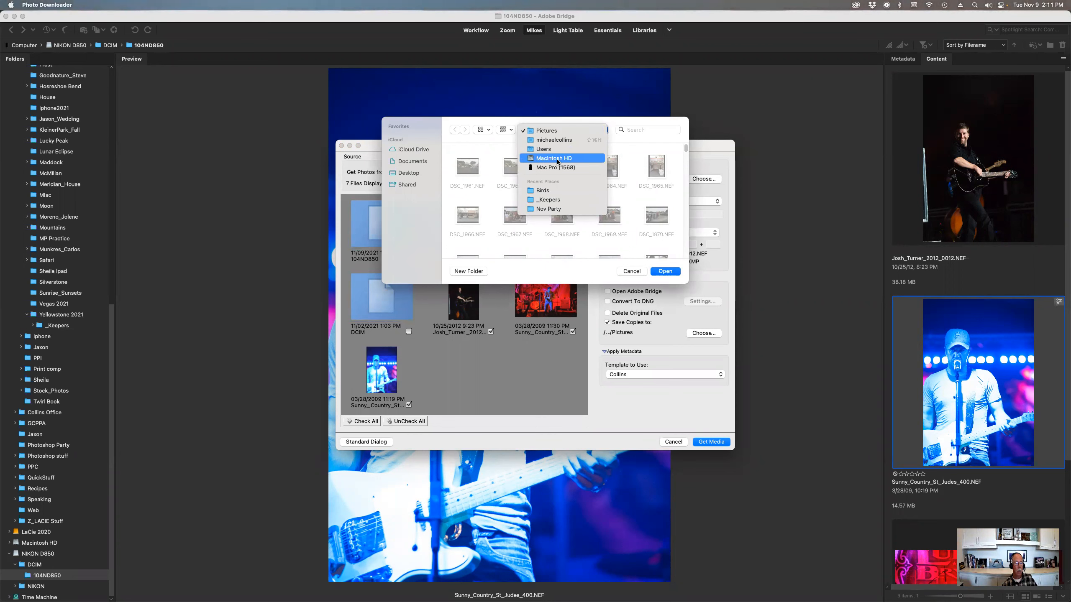
{"action": "left_click", "coordinate": [564, 130]}
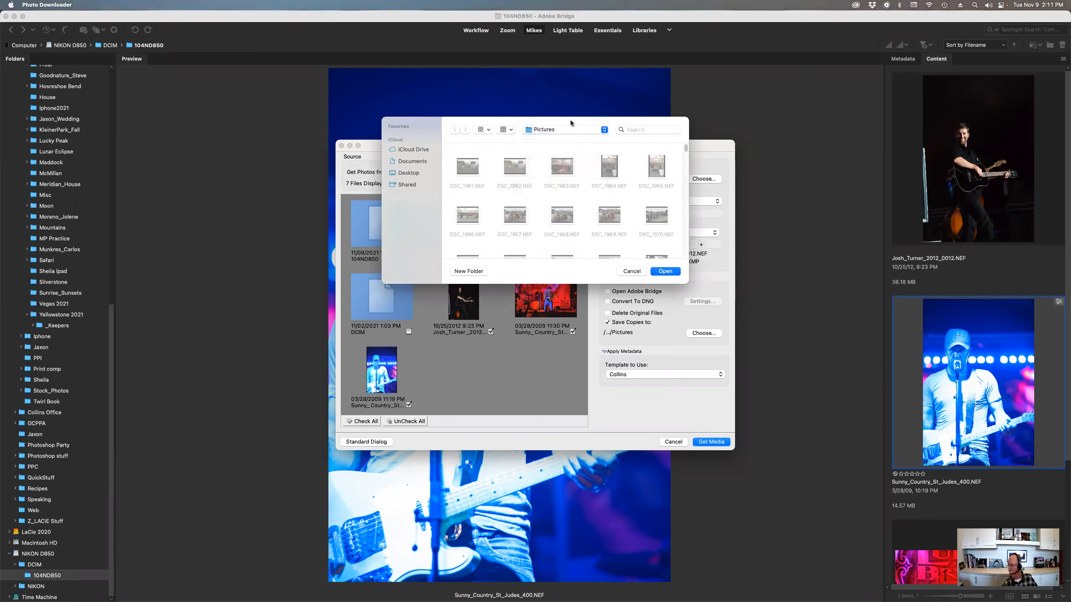
{"action": "left_click", "coordinate": [631, 272]}
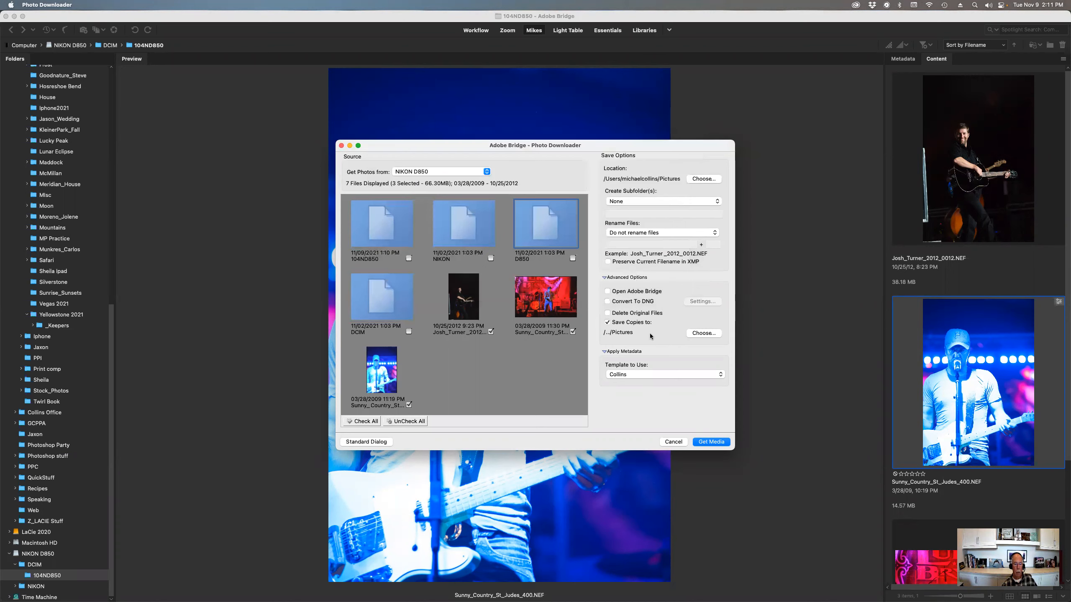
{"action": "left_click", "coordinate": [674, 442]}
{"action": "mouse_move", "coordinate": [371, 597]}
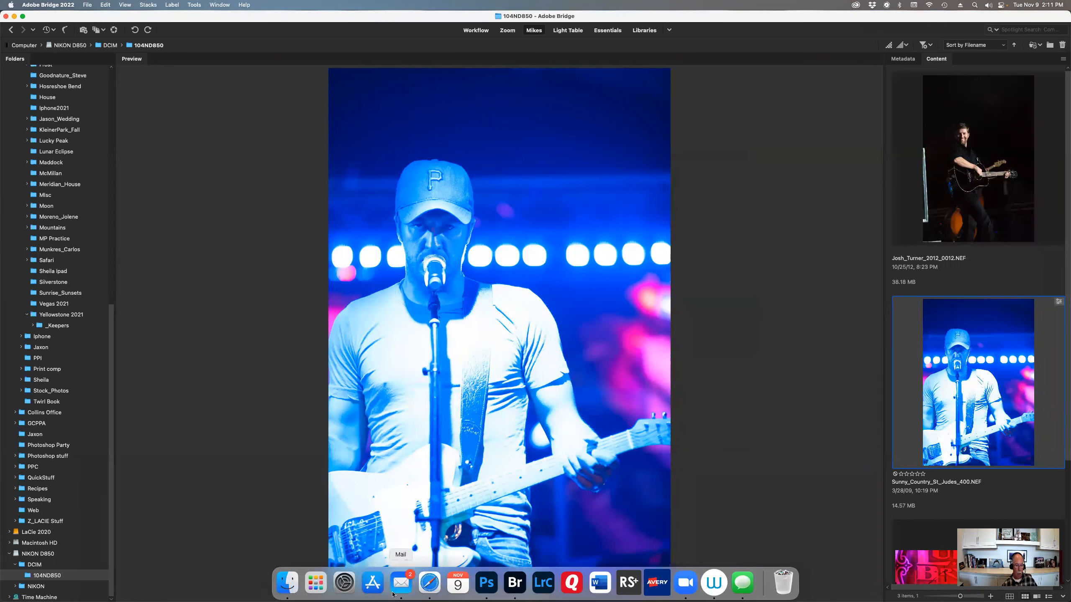
{"action": "left_click", "coordinate": [287, 582]}
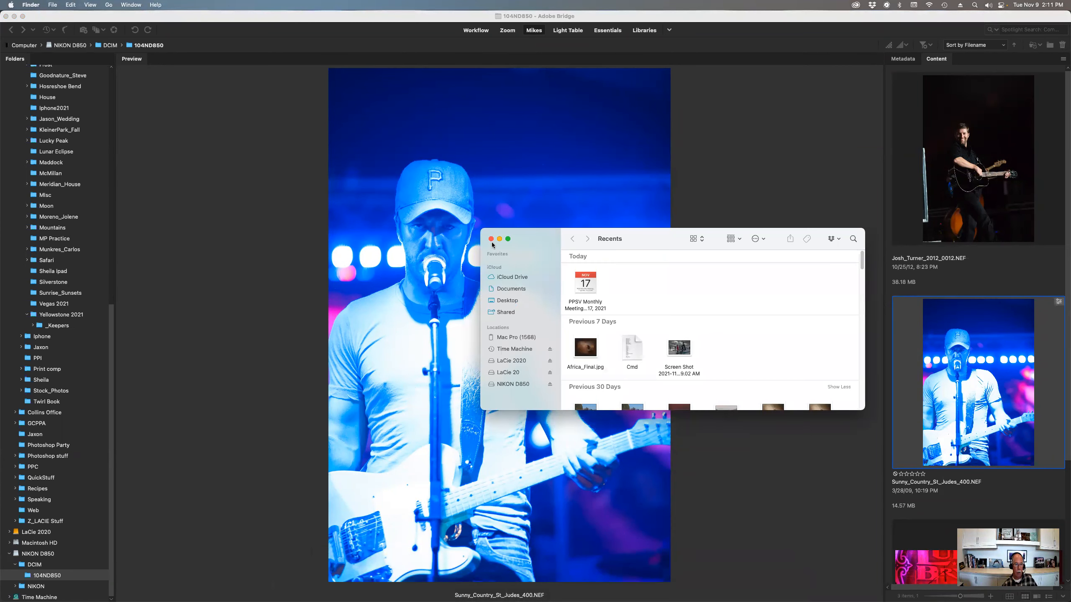
{"action": "left_click", "coordinate": [491, 240]}
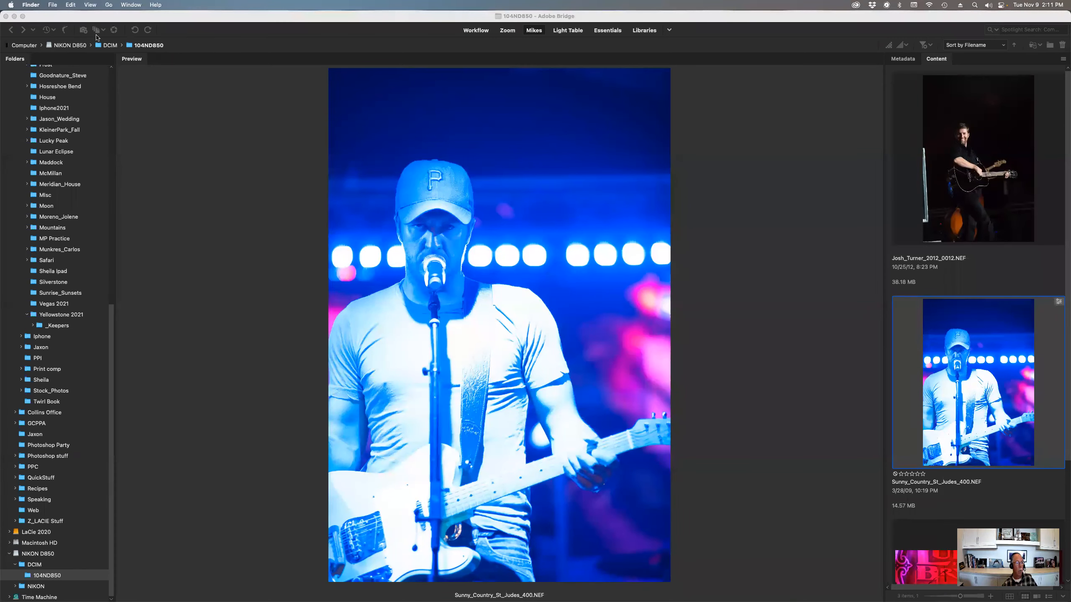
{"action": "left_click", "coordinate": [143, 35]}
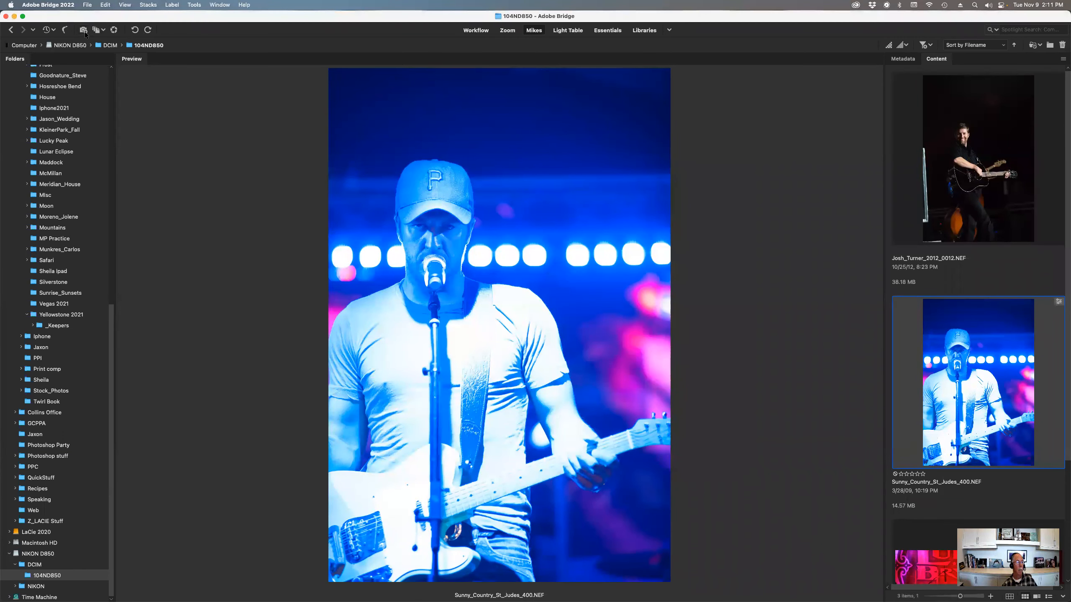
- Start importing photos from the NIKON D850 card and exclude the 104ND850, NIKON, D850 and DCIM folder items
{"action": "left_click", "coordinate": [83, 32]}
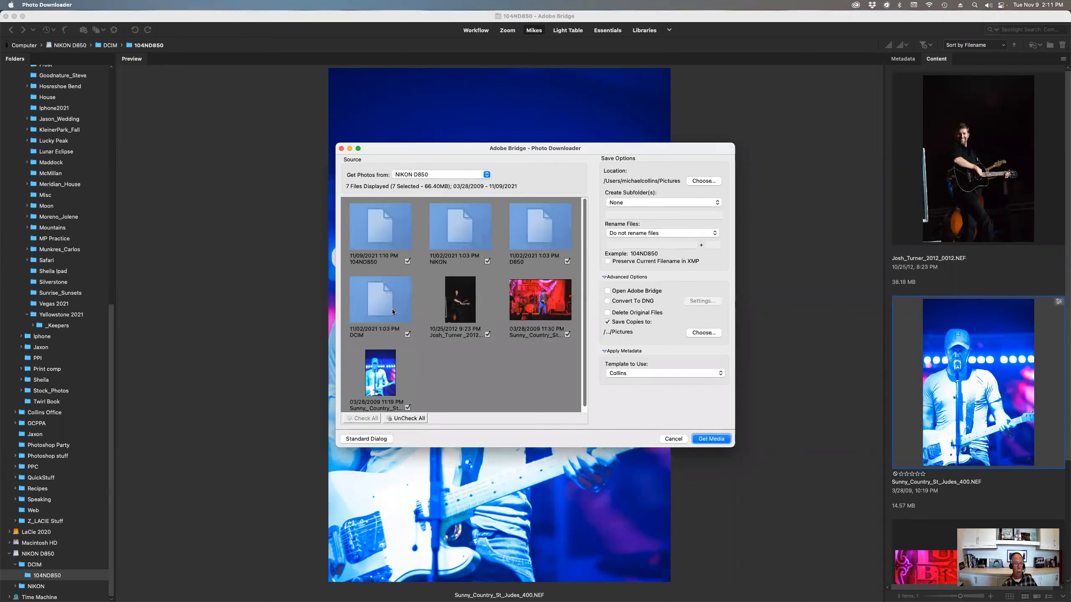
{"action": "left_click", "coordinate": [410, 310]}
{"action": "left_click", "coordinate": [407, 262]}
{"action": "left_click", "coordinate": [487, 262]}
{"action": "left_click", "coordinate": [567, 261]}
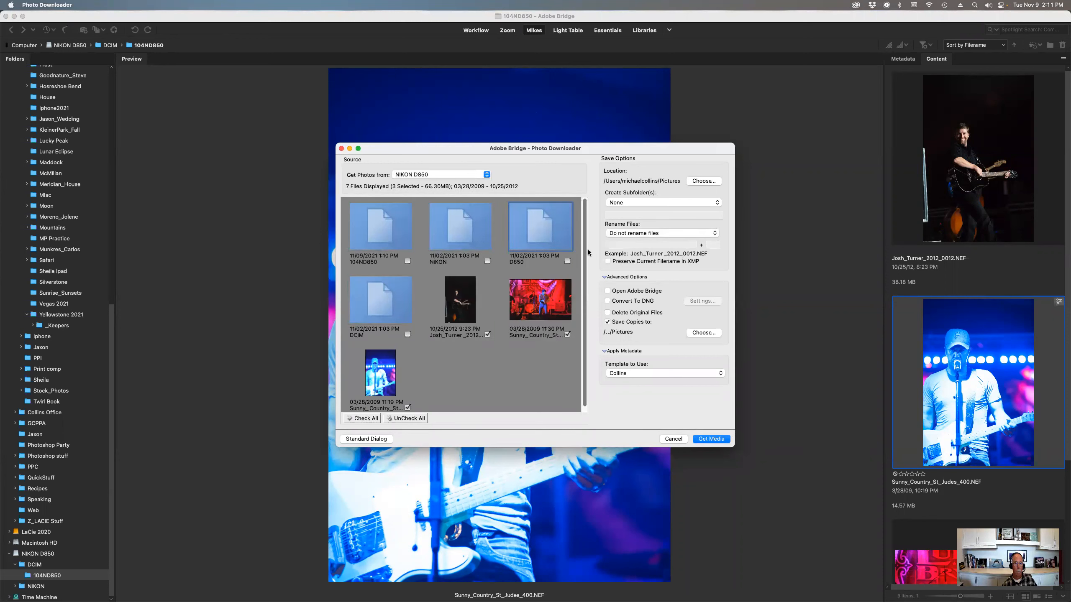
- Set the import location to a new folder named "Photoshop Party" inside _Photos/2021 on the LaCie 20 drive
{"action": "left_click", "coordinate": [703, 181]}
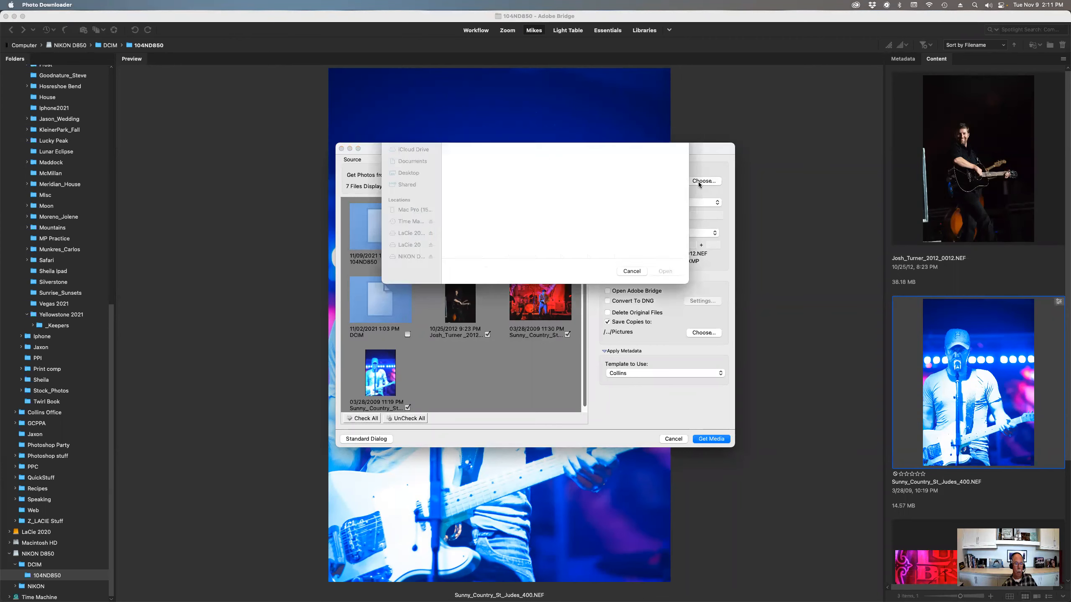
{"action": "left_click", "coordinate": [409, 235]}
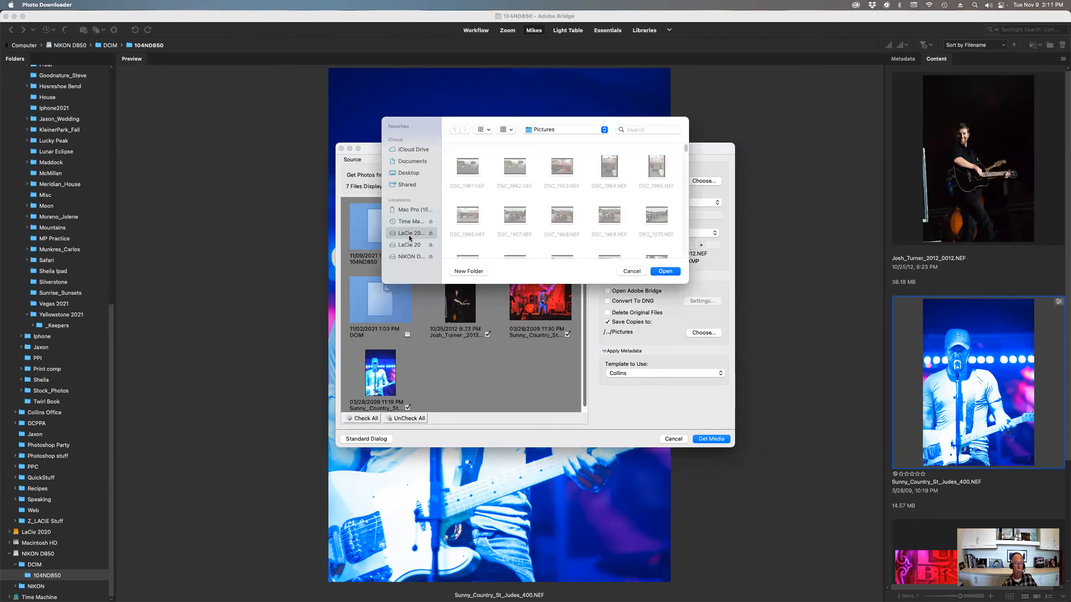
{"action": "left_click", "coordinate": [409, 245]}
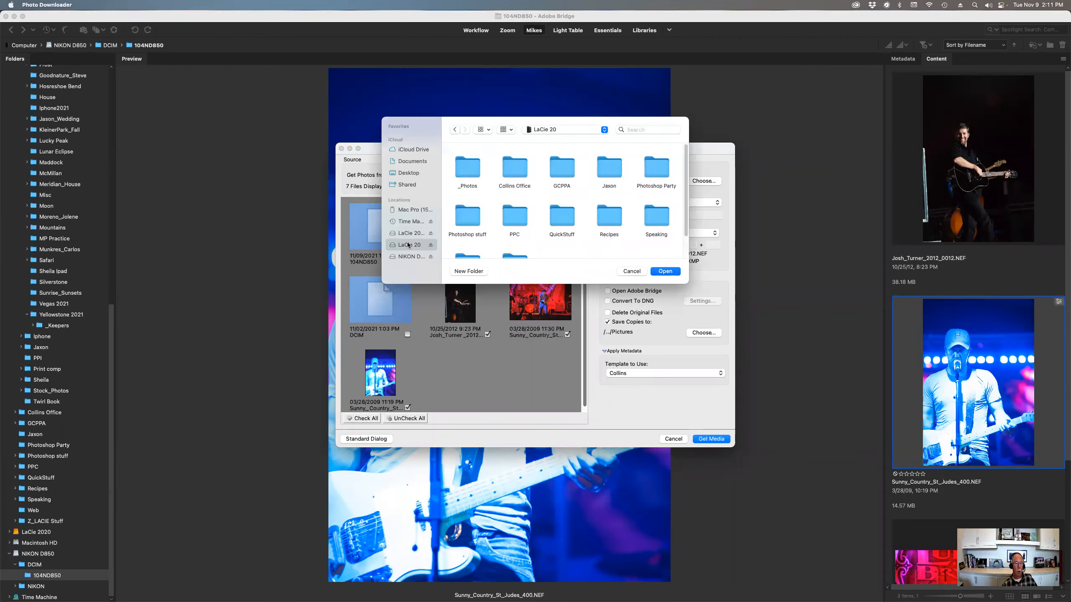
{"action": "double_click", "coordinate": [464, 170]}
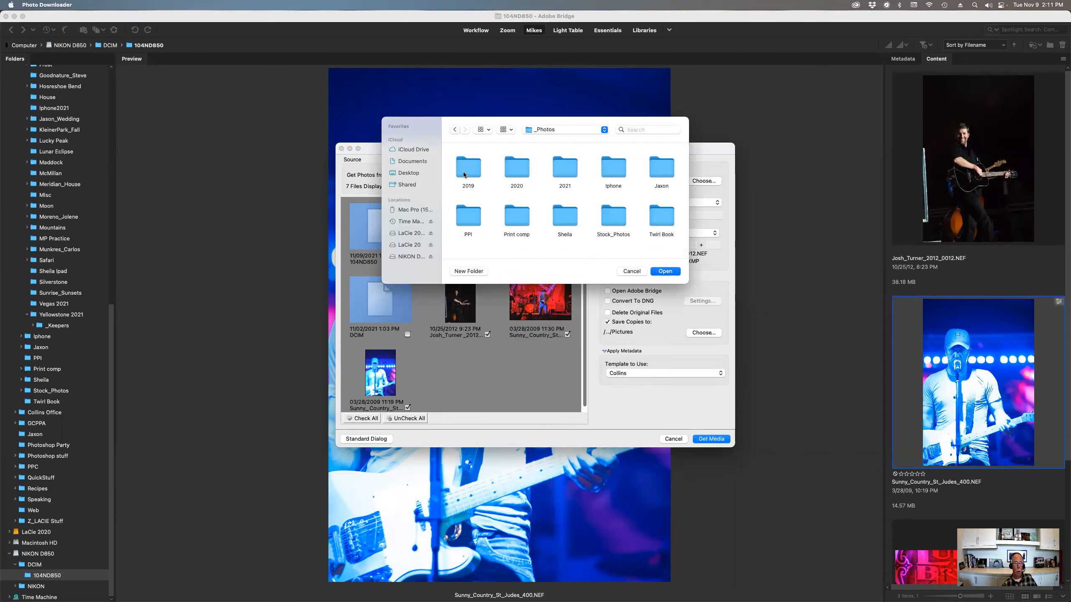
{"action": "left_click", "coordinate": [568, 172]}
{"action": "double_click", "coordinate": [568, 172]}
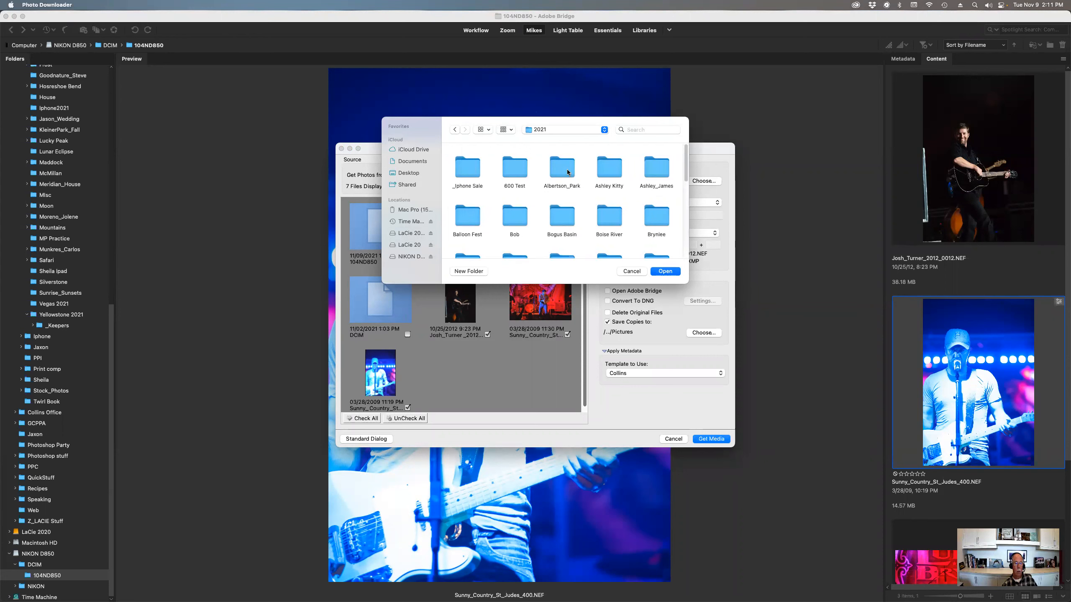
{"action": "left_click", "coordinate": [469, 271]}
{"action": "type", "text": "Photoshop Party"}
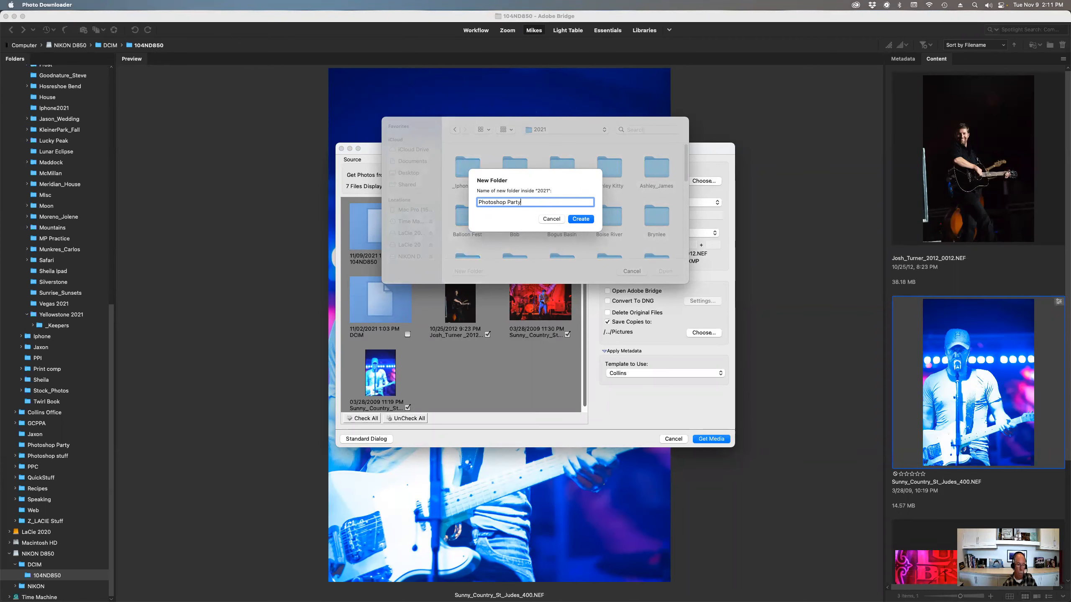
{"action": "left_click", "coordinate": [582, 220]}
{"action": "left_click", "coordinate": [669, 273]}
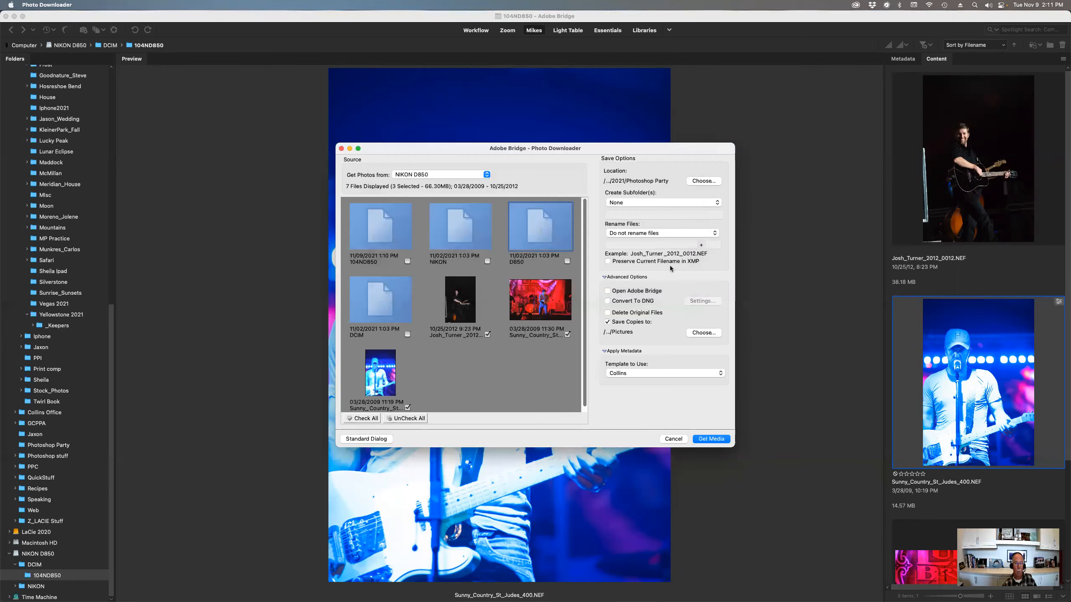
- Keep subfolder creation at None and rename the files with Same as Subfolder Name, numbering from 01
{"action": "left_click", "coordinate": [688, 201]}
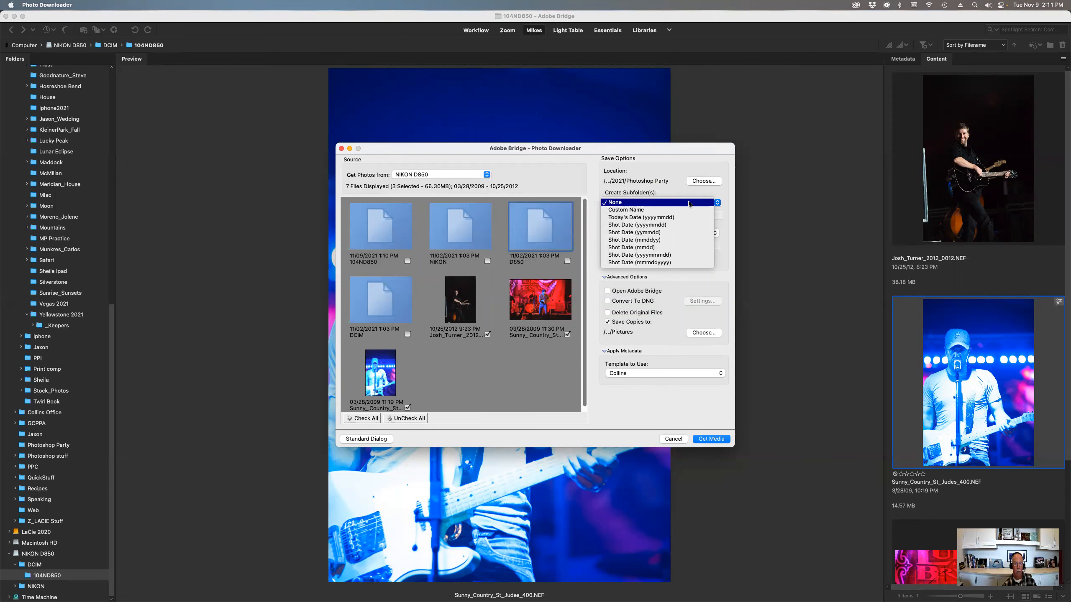
{"action": "left_click", "coordinate": [689, 204]}
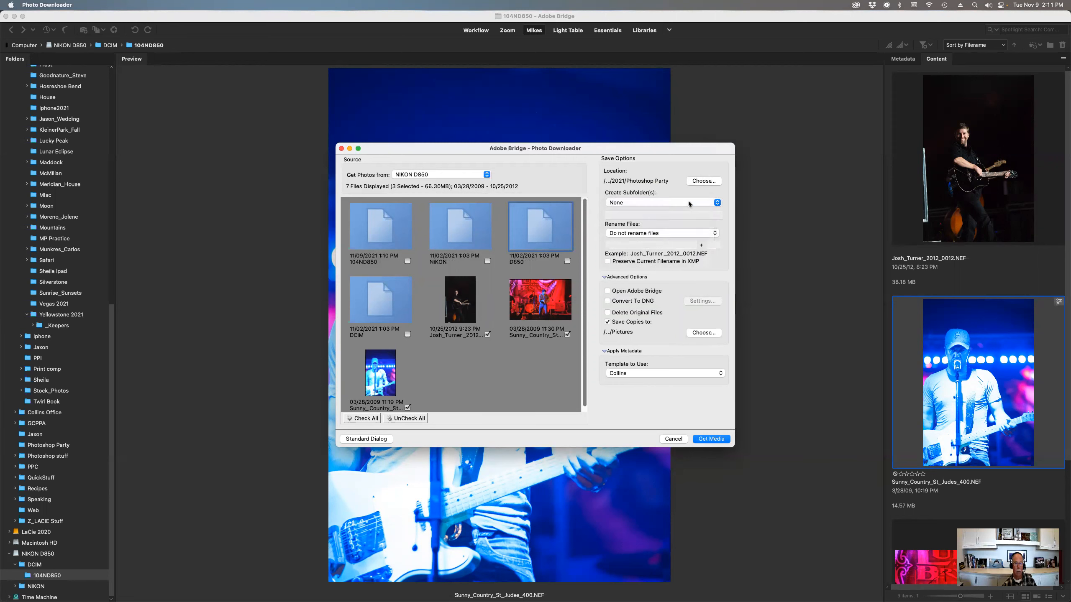
{"action": "left_click", "coordinate": [679, 233]}
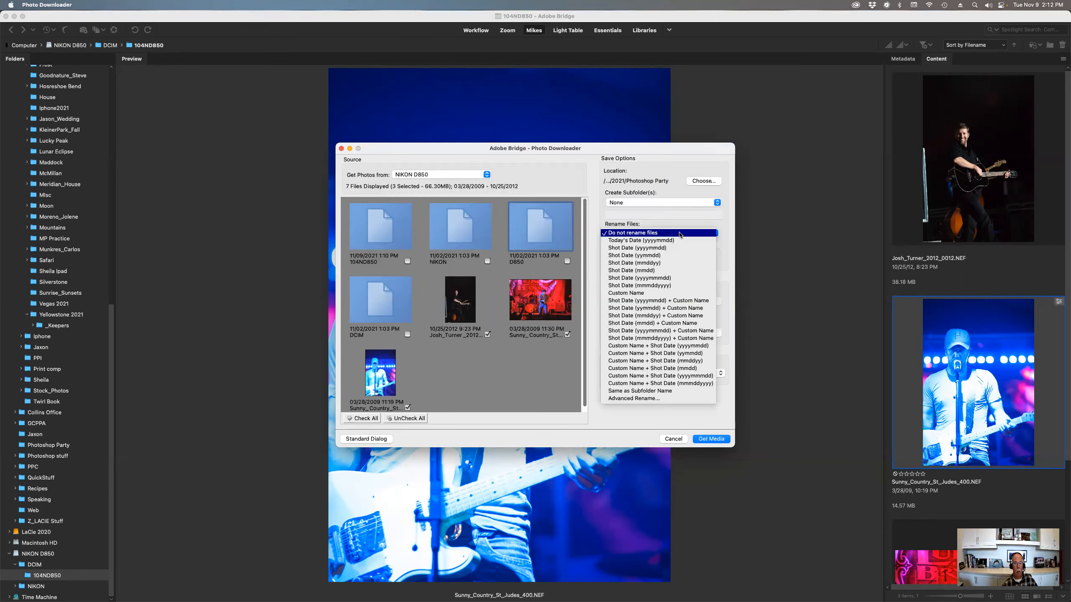
{"action": "left_click", "coordinate": [682, 392]}
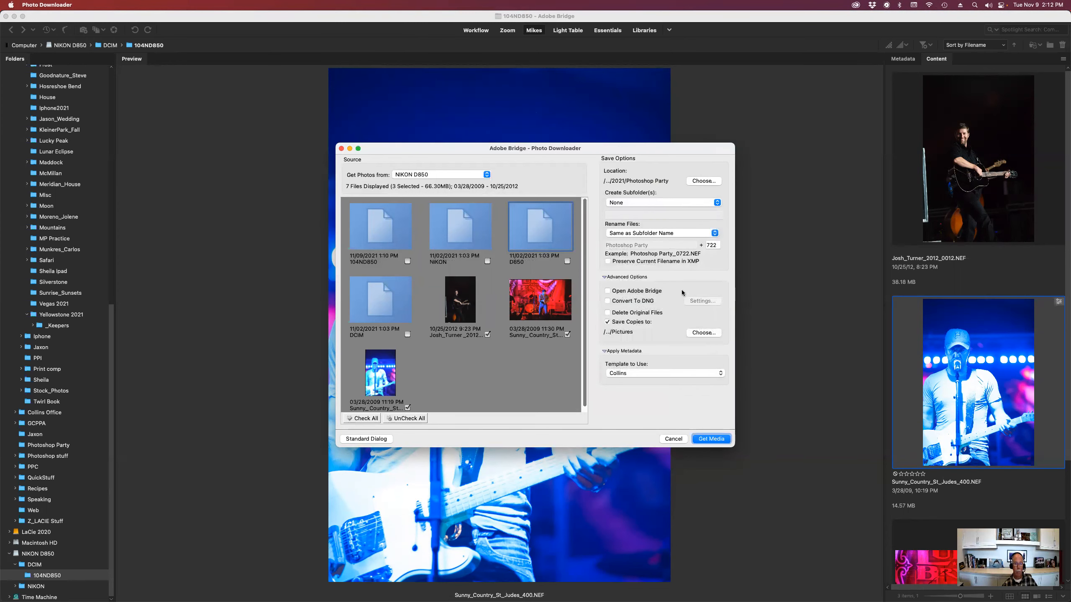
{"action": "double_click", "coordinate": [714, 246]}
{"action": "type", "text": "01"}
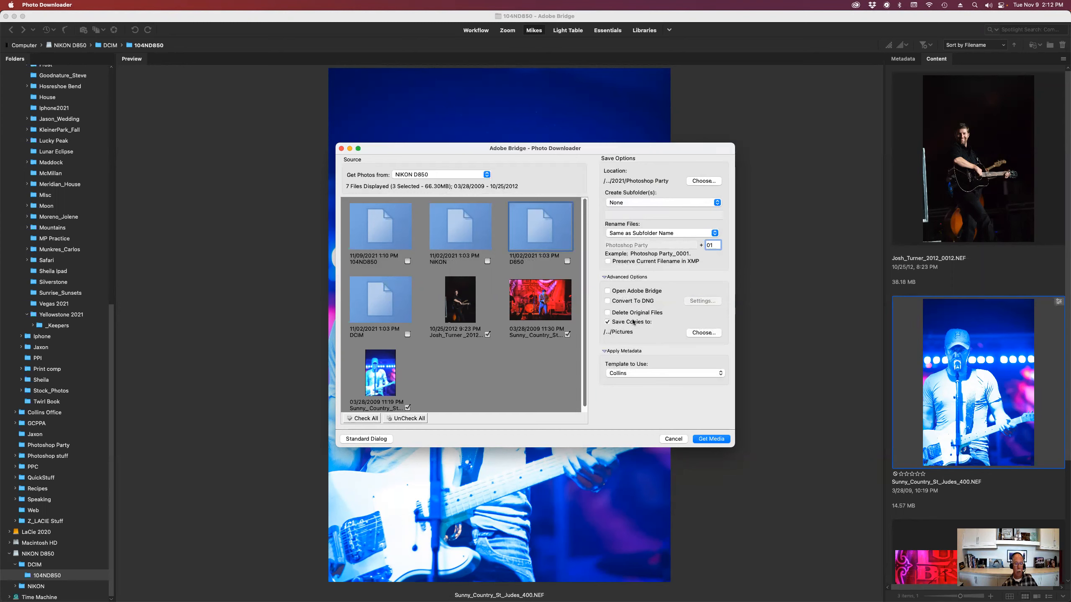
- Save backup copies to a new "Photoshop Party" folder inside _Photos/2021 on the LaCie 2020 drive
{"action": "left_click", "coordinate": [697, 332]}
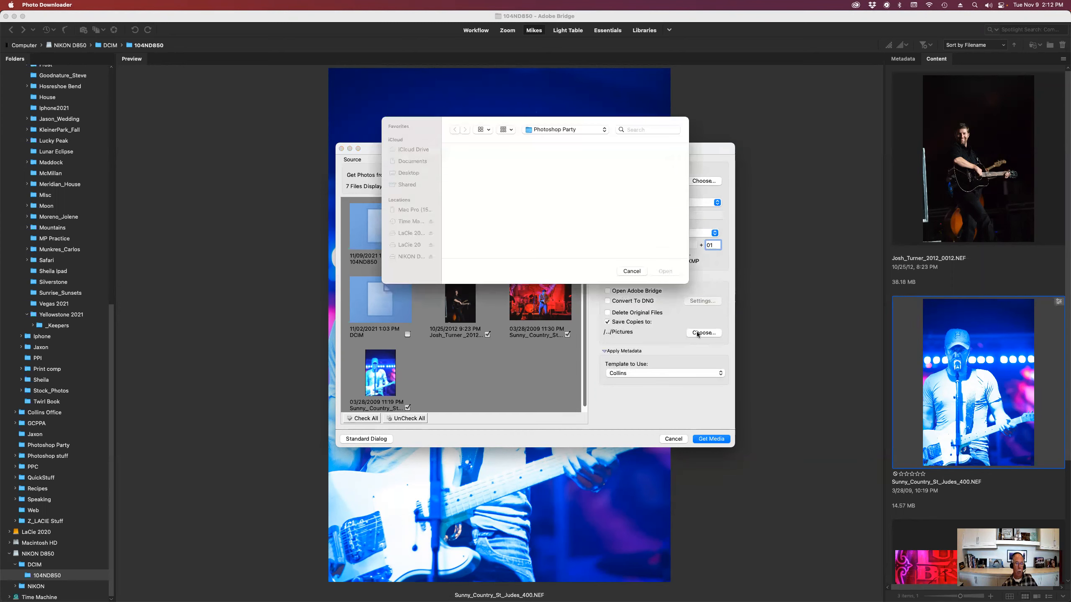
{"action": "left_click", "coordinate": [412, 234]}
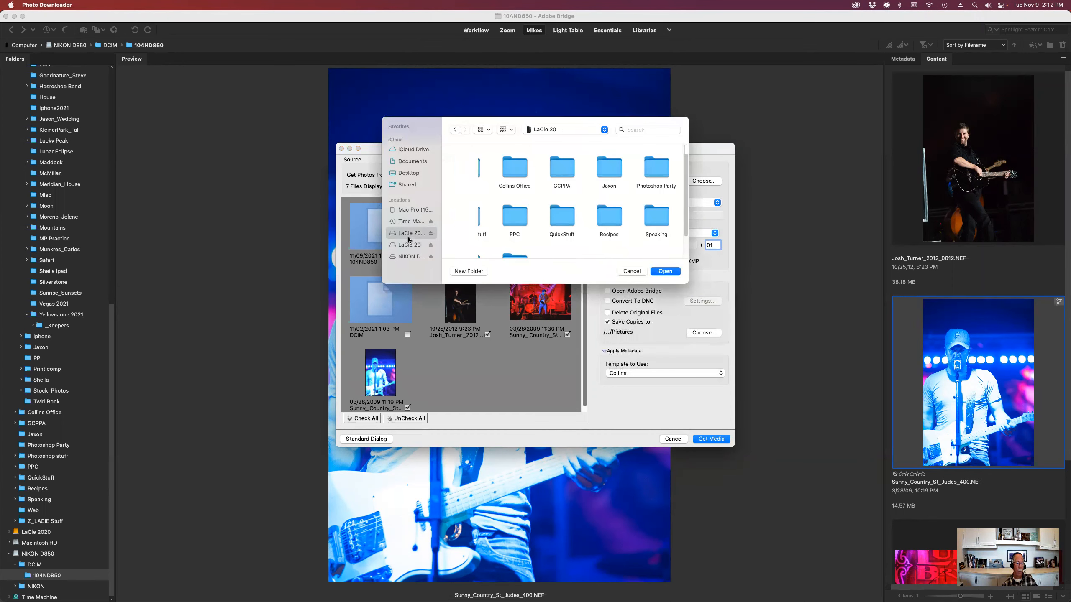
{"action": "double_click", "coordinate": [467, 166]}
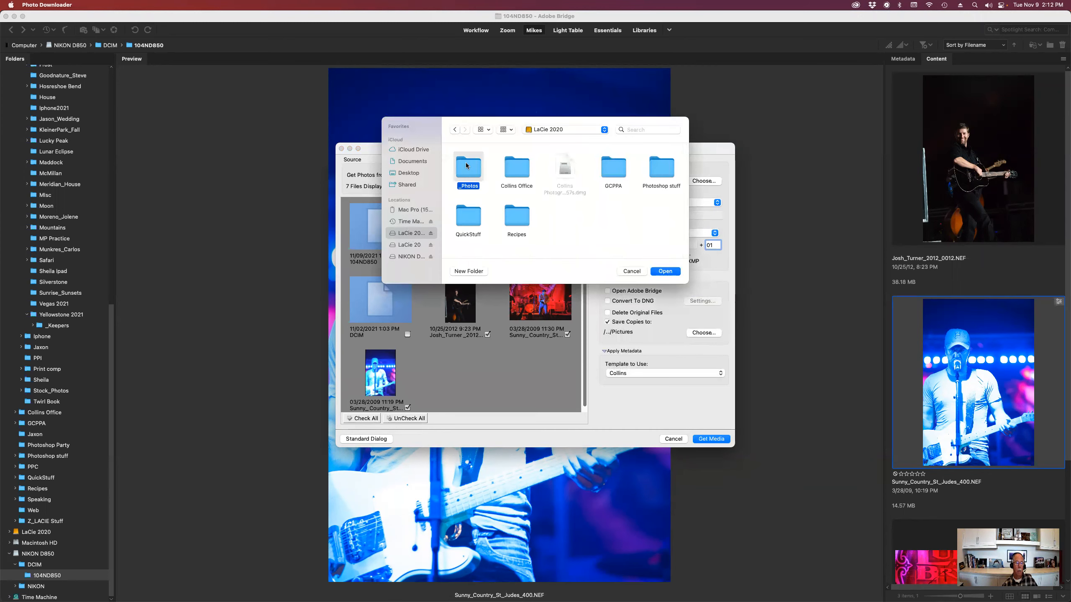
{"action": "double_click", "coordinate": [557, 169]}
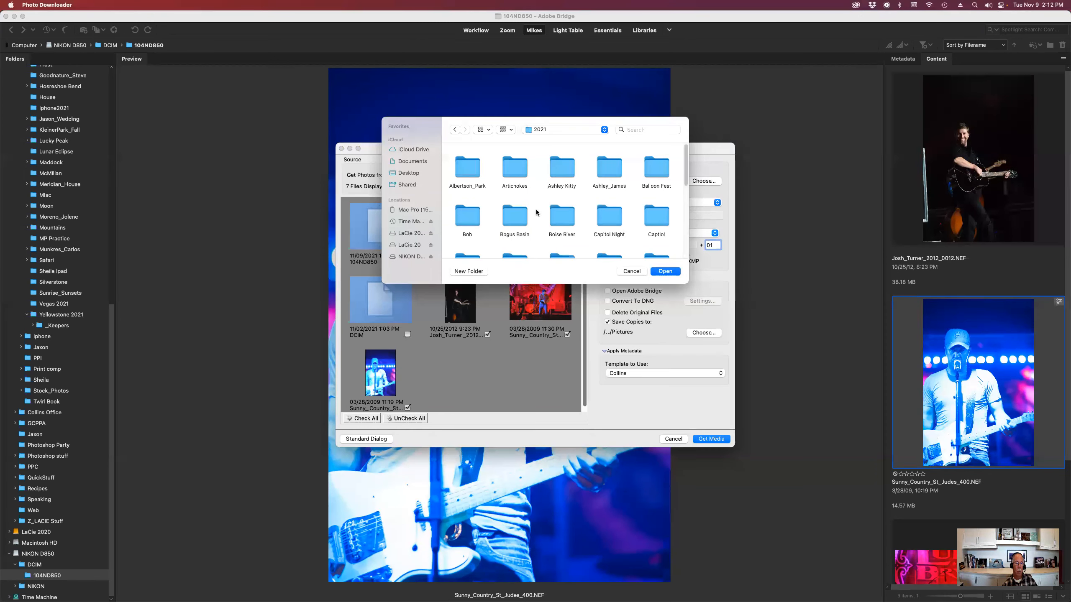
{"action": "left_click", "coordinate": [469, 270]}
{"action": "type", "text": "Photoshop Party"}
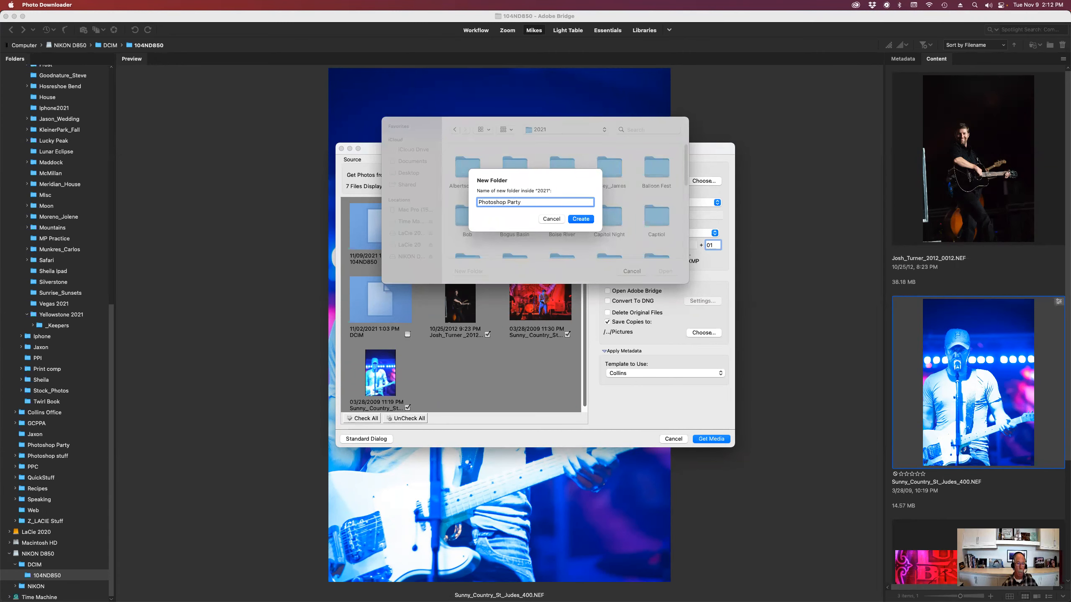
{"action": "key", "text": "Return"}
{"action": "left_click", "coordinate": [674, 270]}
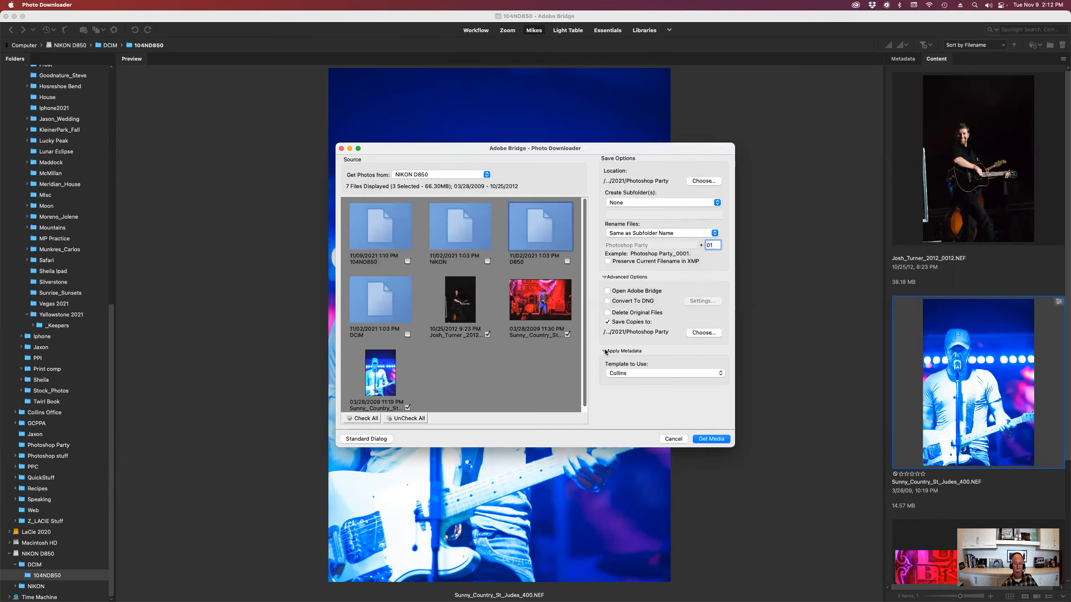
- Keep the photographer's own metadata template for the import and get the selected media from the card
{"action": "left_click", "coordinate": [634, 373]}
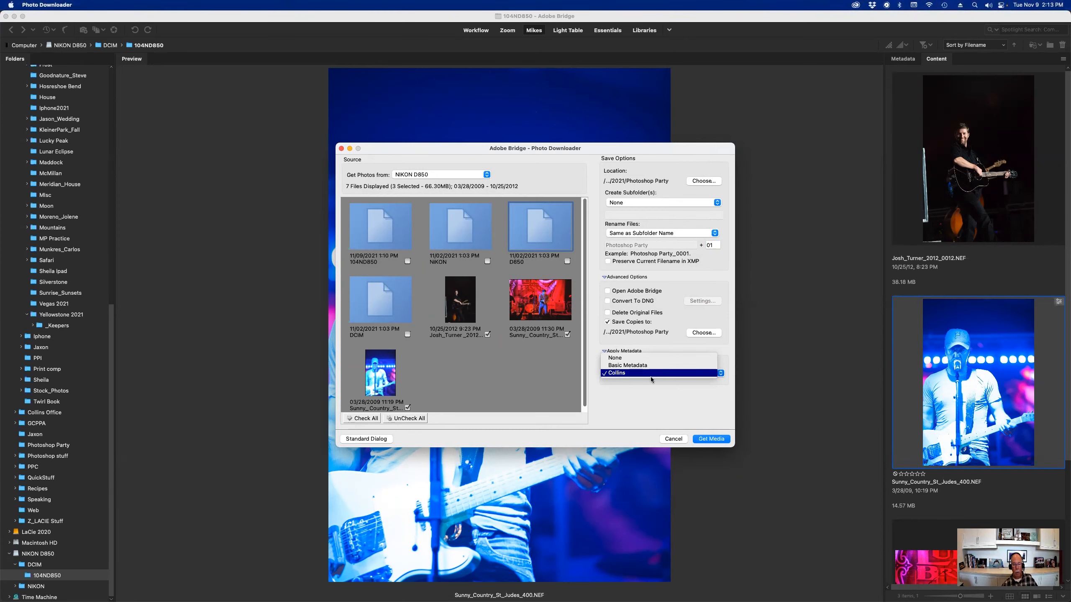
{"action": "left_click", "coordinate": [711, 441]}
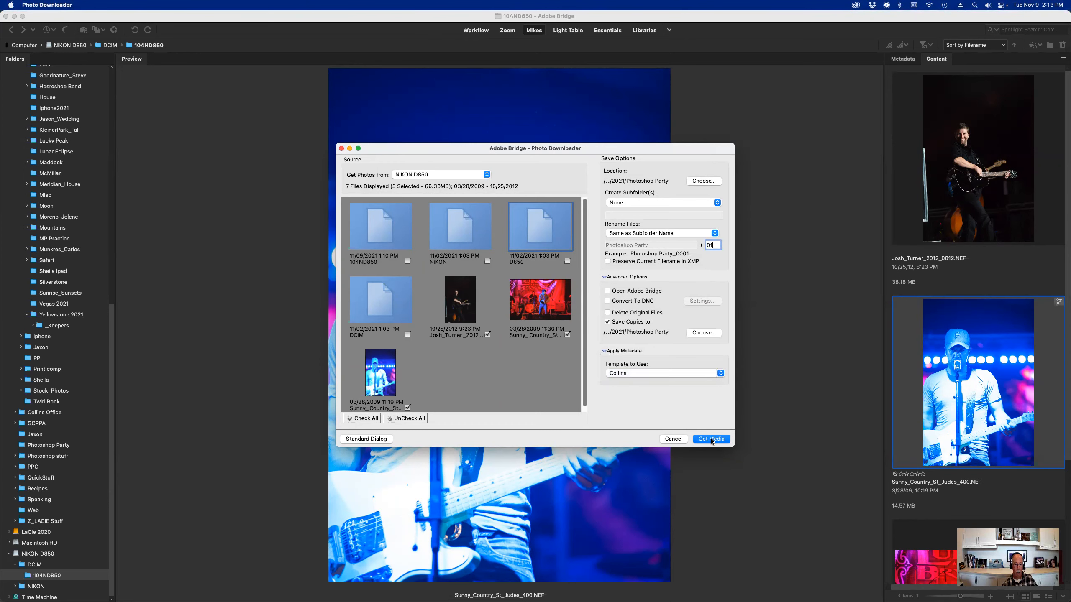
{"action": "left_click", "coordinate": [711, 440]}
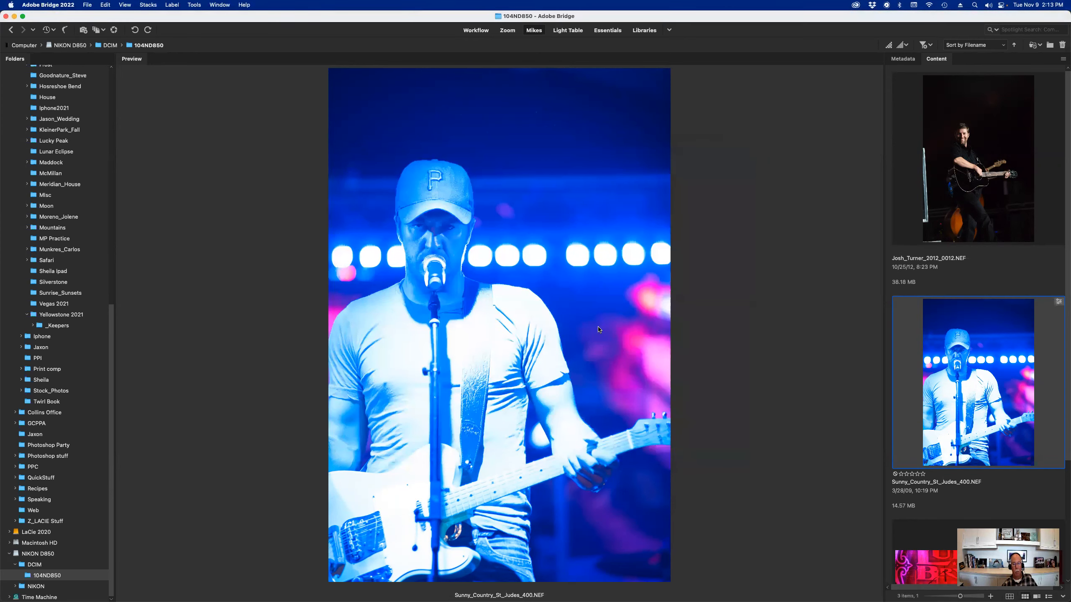
- Open the Photoshop Party folder in _Photos/2021 on LaCie 20 and preview the imported photos up to Photoshop Party_0003.NEF
{"action": "scroll", "coordinate": [85, 193], "scroll_direction": "up", "scroll_amount": 10}
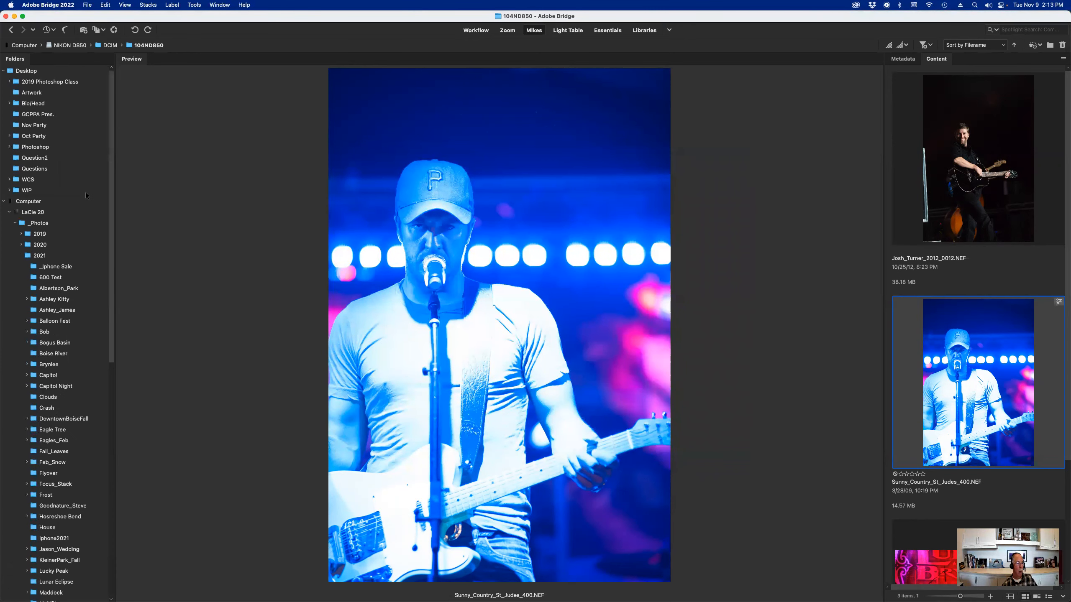
{"action": "left_click", "coordinate": [25, 250]}
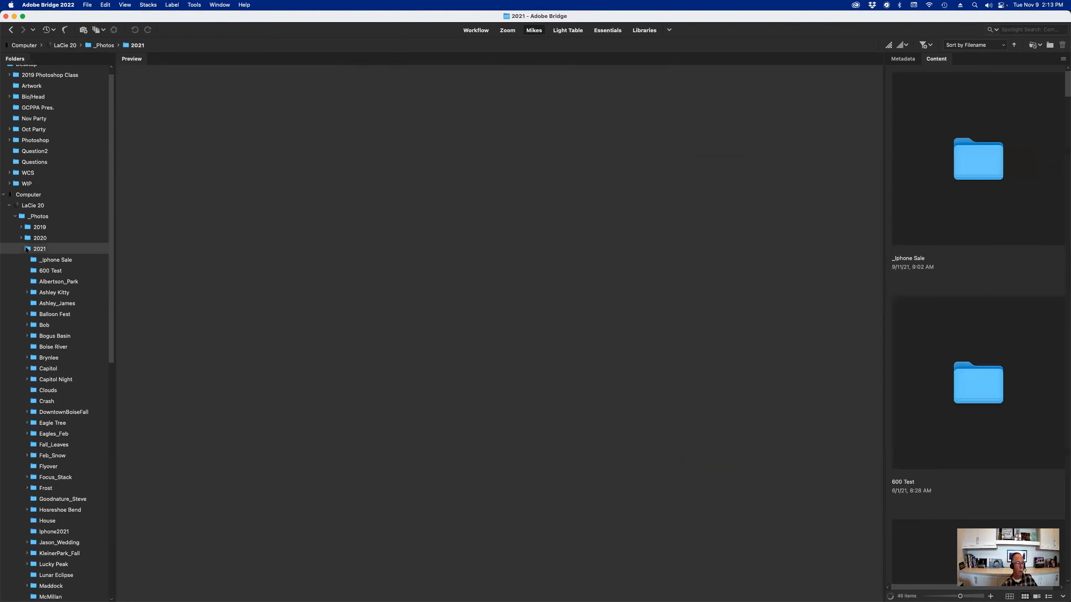
{"action": "scroll", "coordinate": [34, 306], "scroll_direction": "down", "scroll_amount": 10}
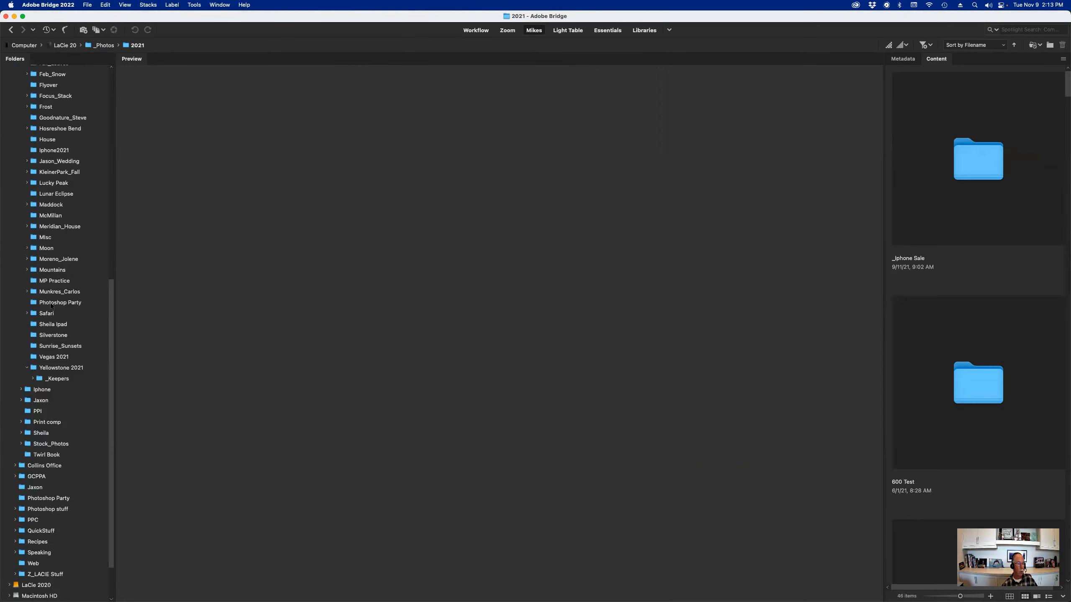
{"action": "left_click", "coordinate": [52, 304]}
{"action": "left_click", "coordinate": [979, 118]}
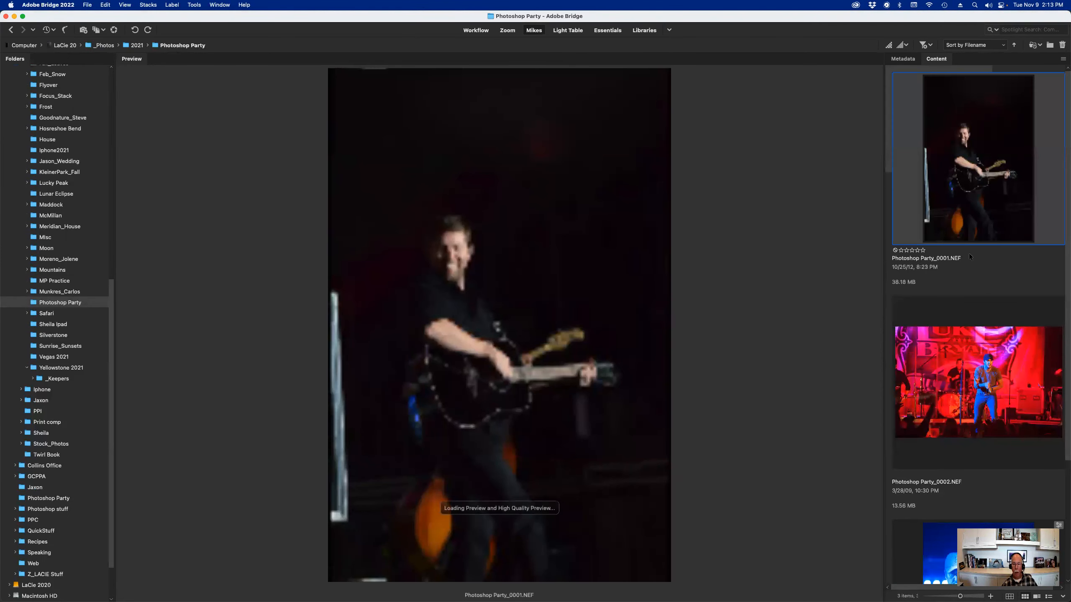
{"action": "left_click", "coordinate": [967, 326]}
{"action": "key", "text": "Down"}
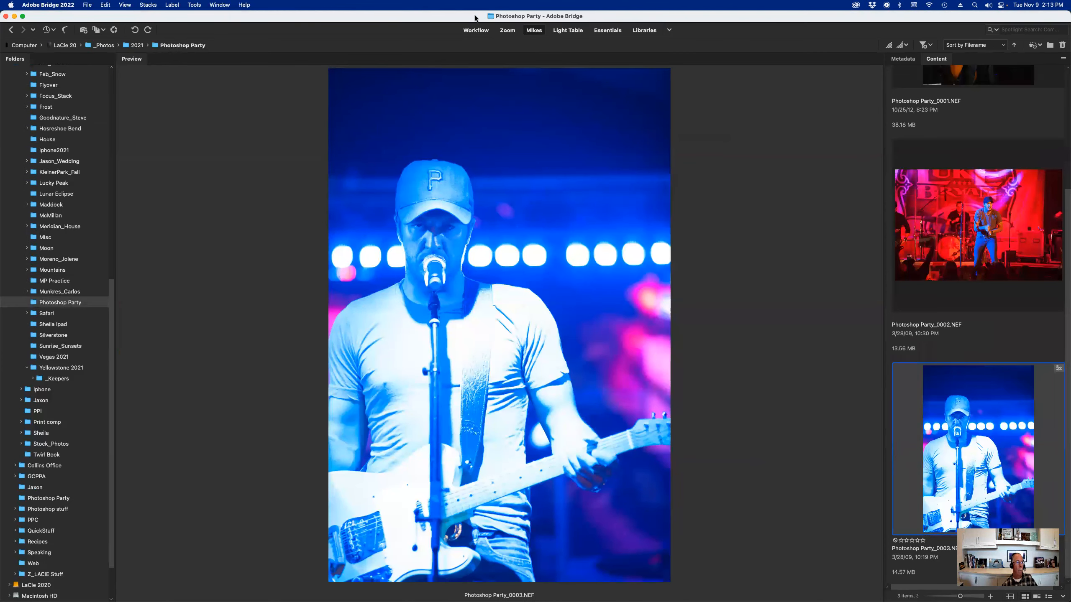
- Create a metadata template named "Party" that includes the creator and the creator's city, state/province, phone, email and website
{"action": "left_click", "coordinate": [195, 5]}
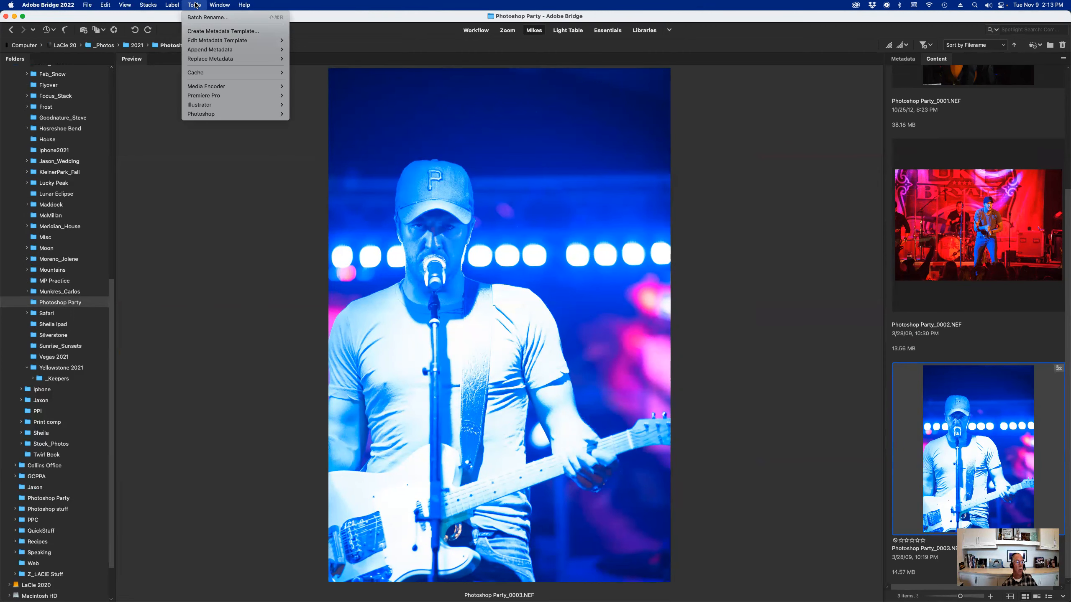
{"action": "left_click", "coordinate": [207, 33]}
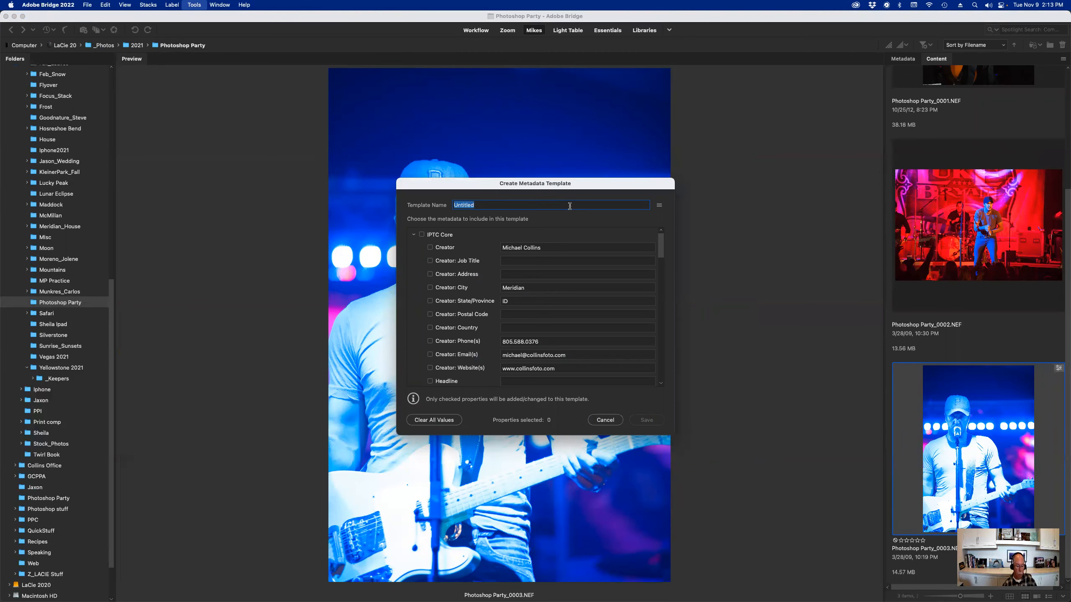
{"action": "type", "text": "Party"}
{"action": "left_click", "coordinate": [430, 247]}
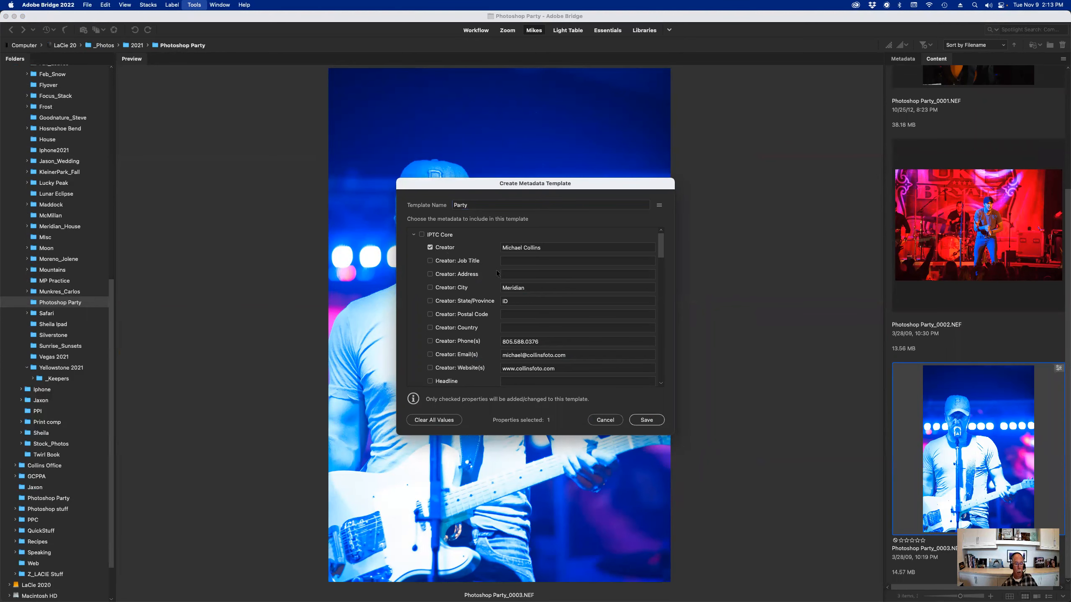
{"action": "left_click", "coordinate": [430, 289]}
{"action": "left_click", "coordinate": [431, 301]}
{"action": "left_click", "coordinate": [431, 342]}
{"action": "left_click", "coordinate": [429, 356]}
{"action": "left_click", "coordinate": [431, 368]}
{"action": "scroll", "coordinate": [467, 338], "scroll_direction": "down", "scroll_amount": 2}
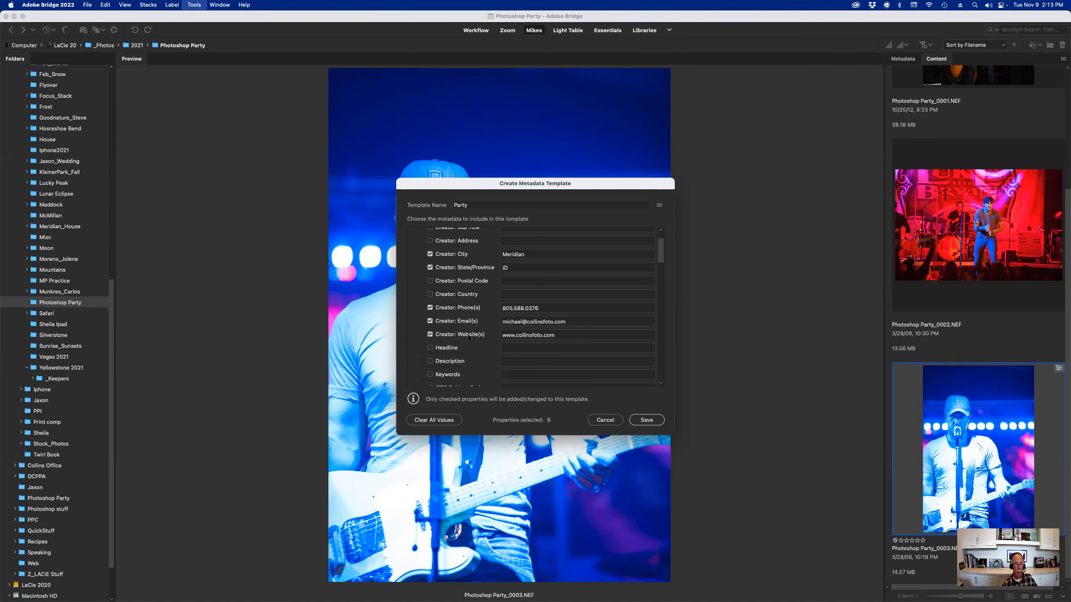
{"action": "scroll", "coordinate": [468, 336], "scroll_direction": "down", "scroll_amount": 3}
{"action": "scroll", "coordinate": [498, 347], "scroll_direction": "up", "scroll_amount": 6}
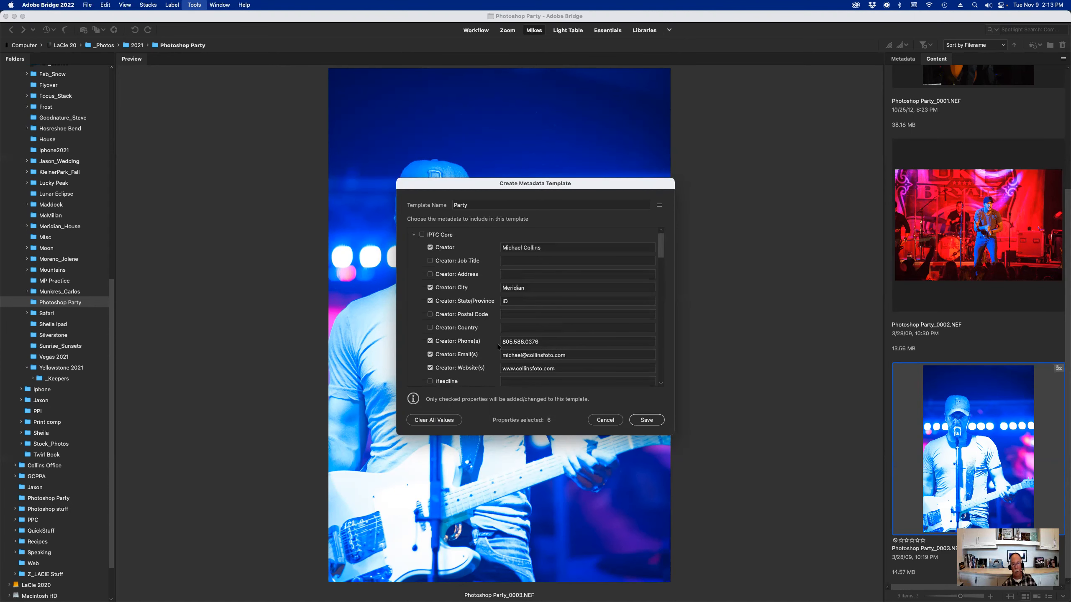
- Collapse the GPS, Audio, Video and DICOM groups of the Party template and save the template
{"action": "scroll", "coordinate": [497, 347], "scroll_direction": "down", "scroll_amount": 10}
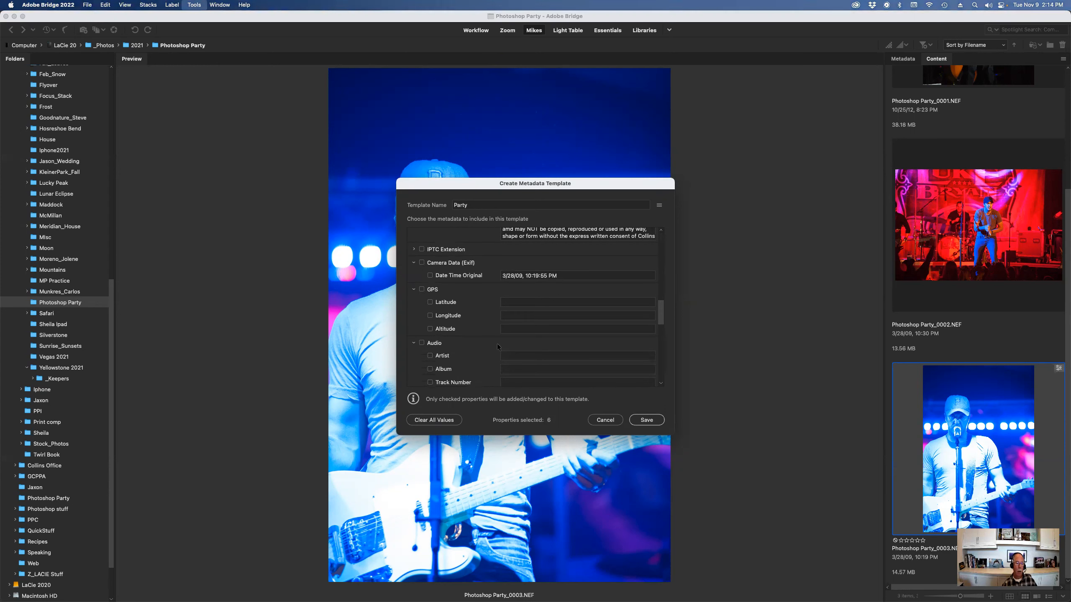
{"action": "left_click", "coordinate": [414, 290]}
{"action": "left_click", "coordinate": [413, 302]}
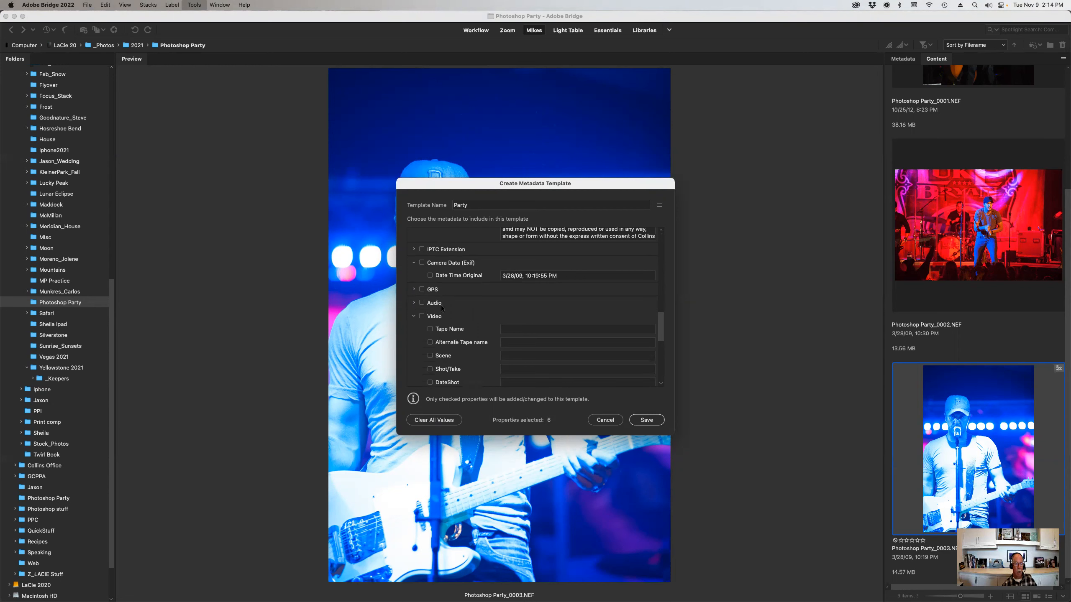
{"action": "left_click", "coordinate": [414, 316]}
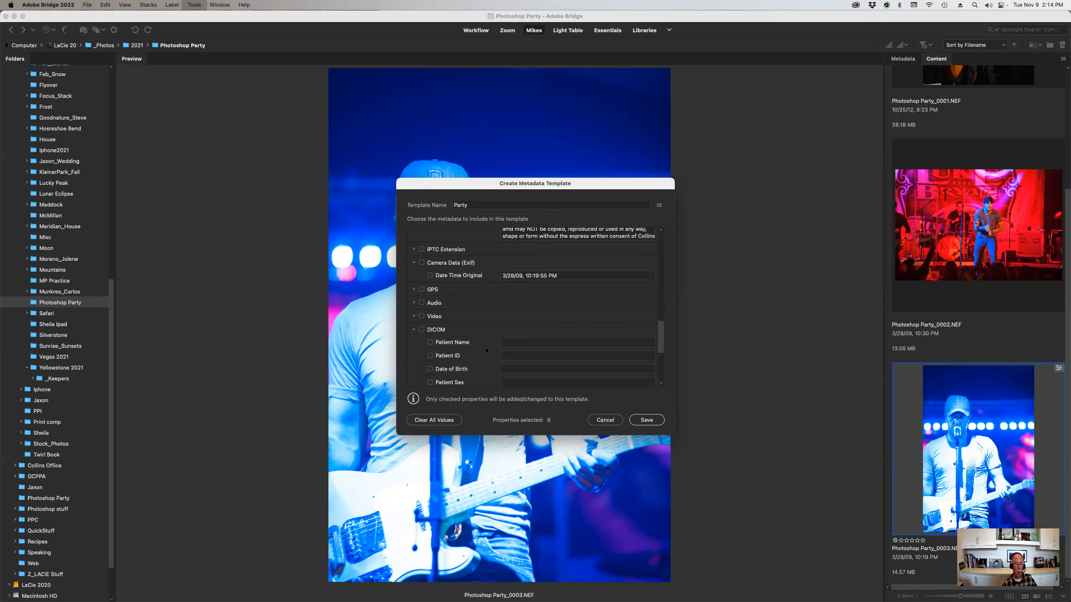
{"action": "left_click", "coordinate": [416, 332]}
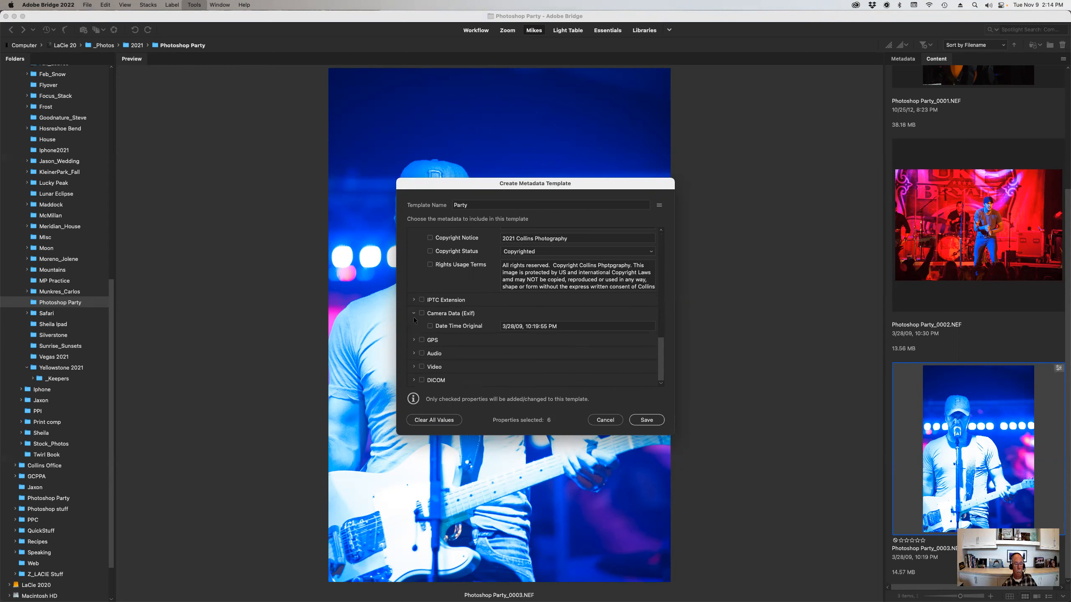
{"action": "left_click", "coordinate": [421, 314]}
{"action": "left_click", "coordinate": [647, 420]}
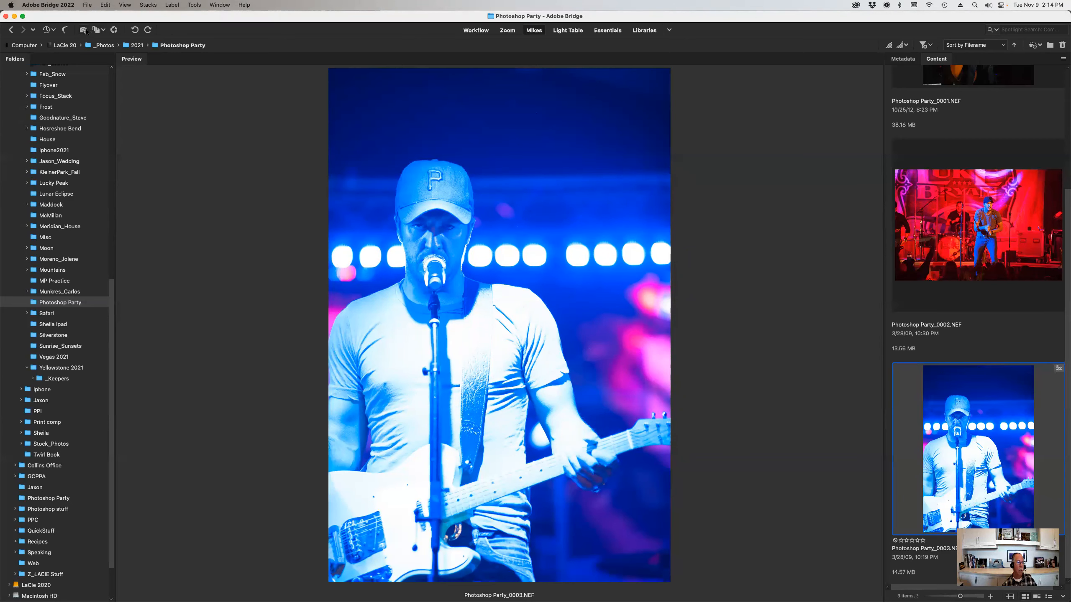
- Try the Party metadata template in a new Photo Downloader import and cancel the import
{"action": "left_click", "coordinate": [83, 31]}
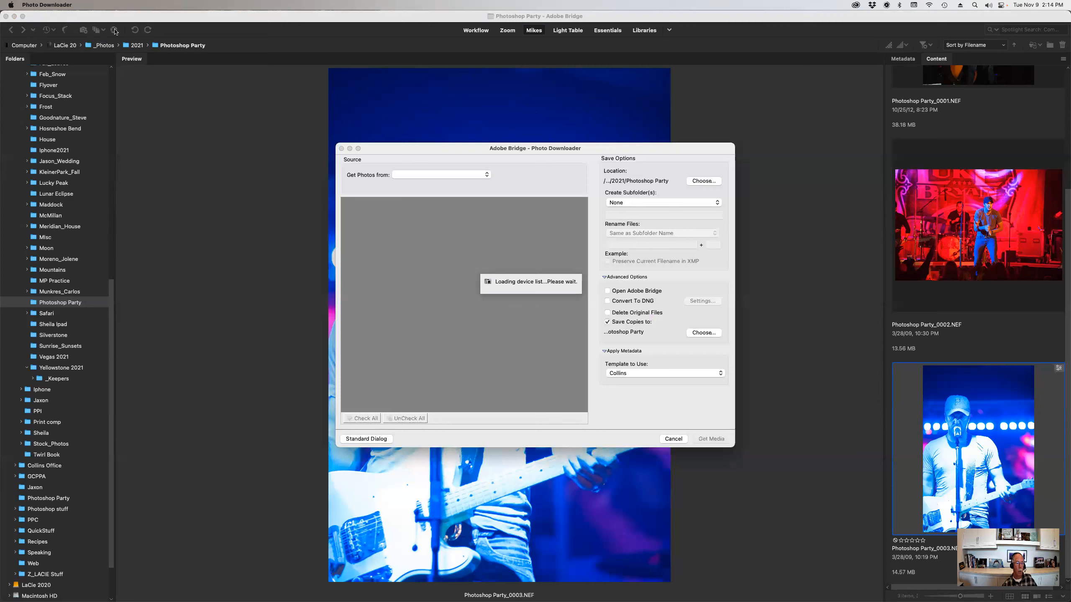
{"action": "left_click", "coordinate": [671, 373]}
{"action": "left_click", "coordinate": [668, 366]}
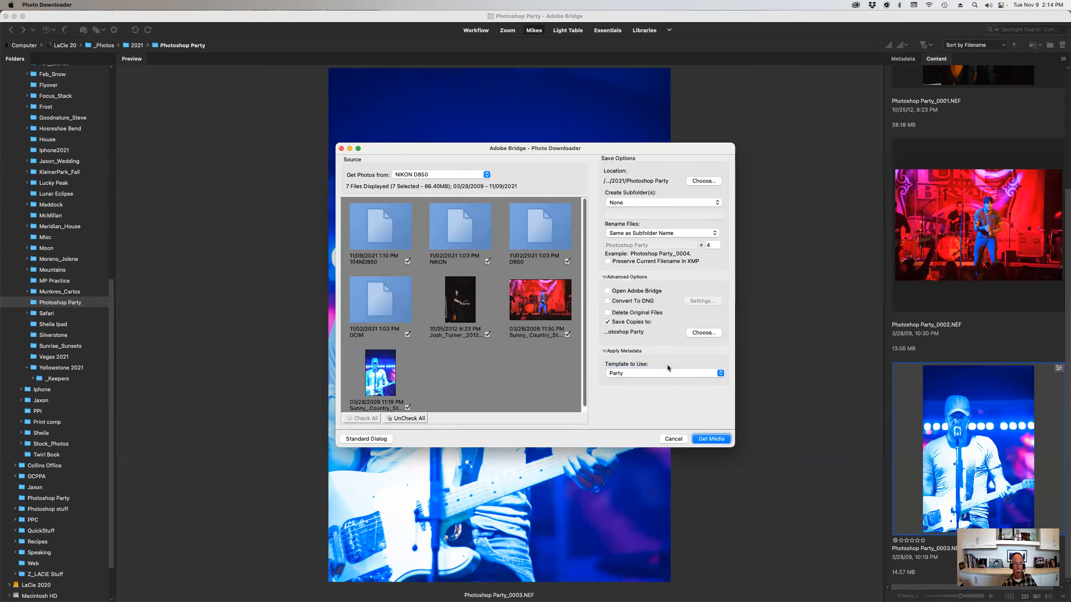
{"action": "left_click", "coordinate": [663, 372]}
{"action": "left_click", "coordinate": [663, 383]}
{"action": "left_click", "coordinate": [673, 441]}
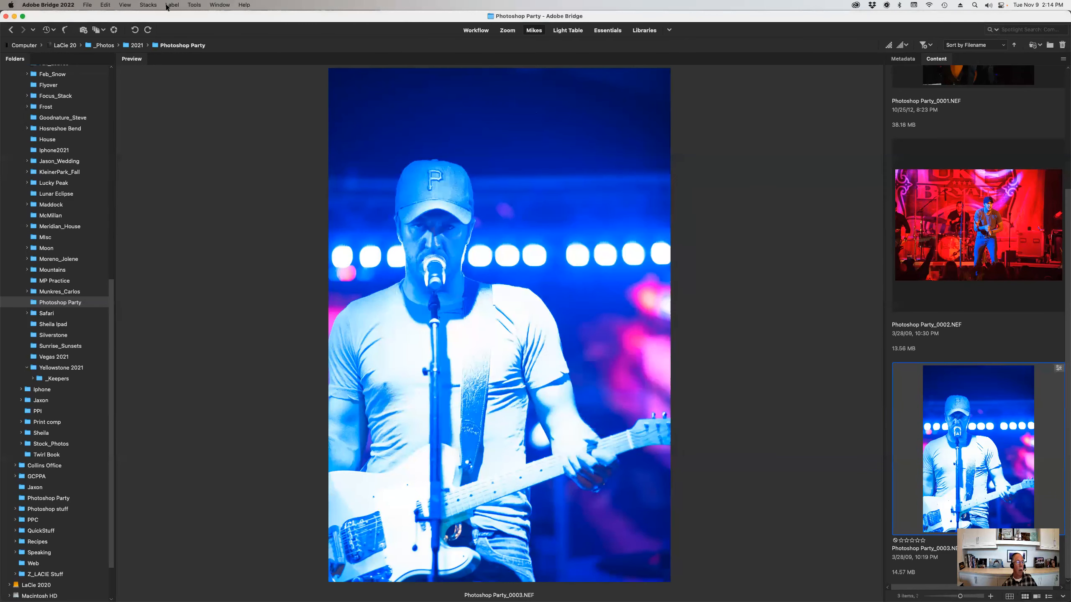
- Examine which creator, copyright and camera data fields the photographer's existing metadata template includes, closing it without saving
{"action": "left_click", "coordinate": [193, 5]}
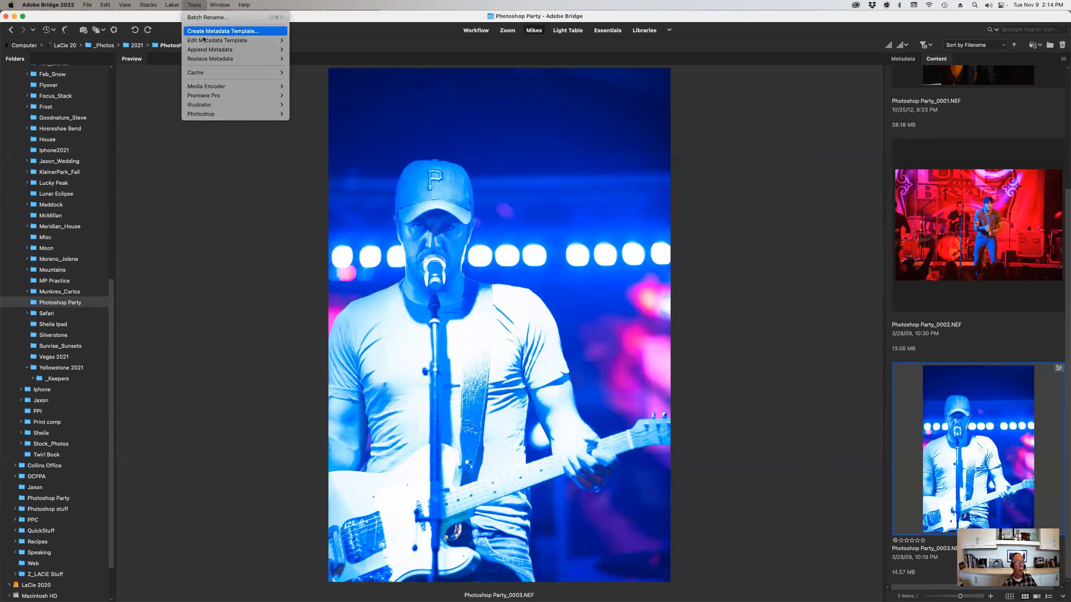
{"action": "mouse_move", "coordinate": [209, 53]}
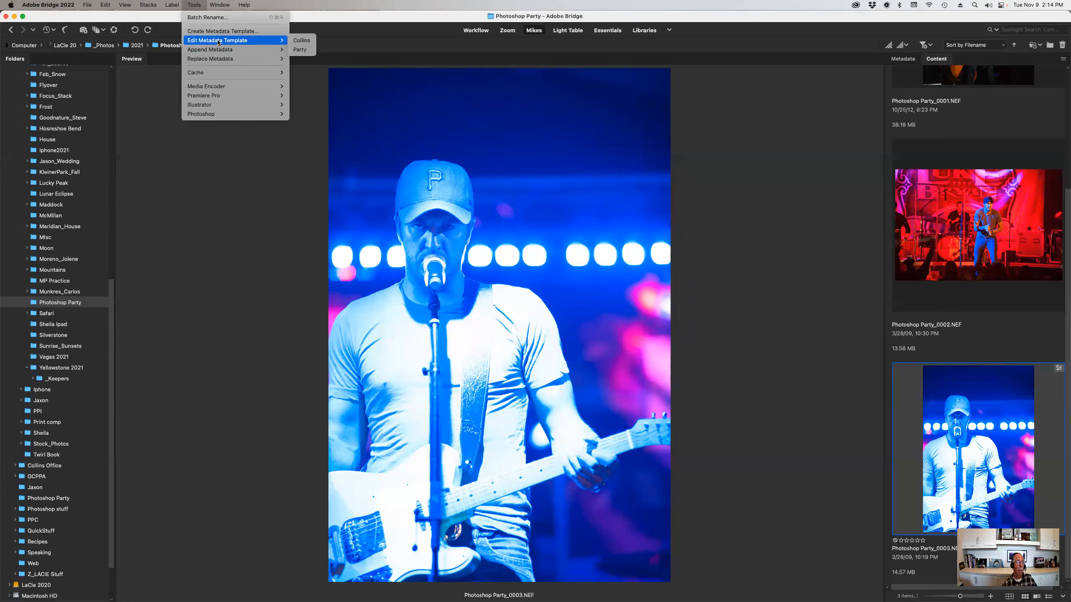
{"action": "left_click", "coordinate": [301, 40]}
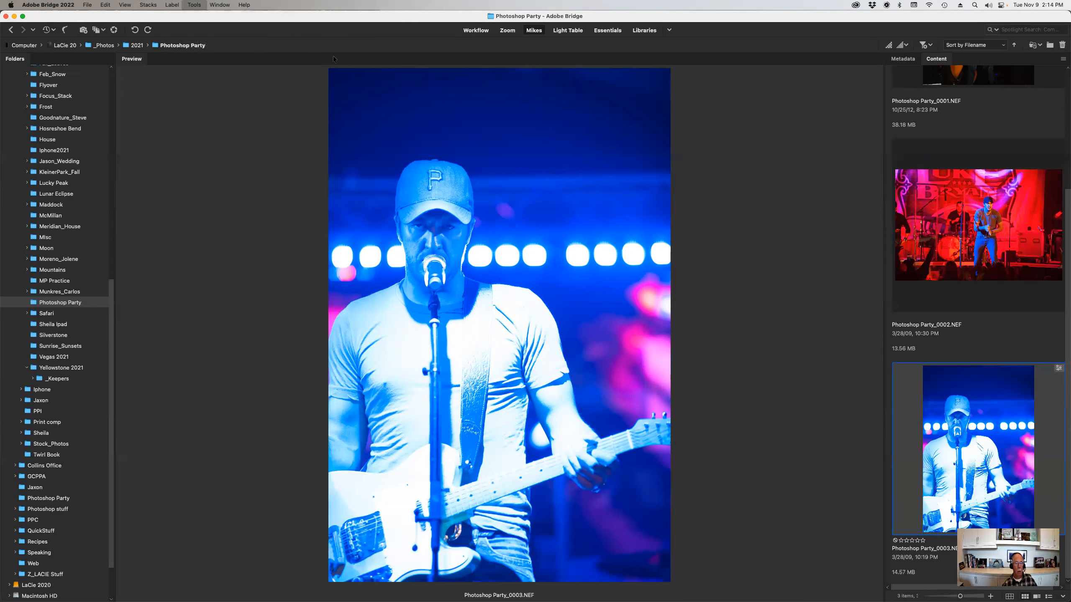
{"action": "scroll", "coordinate": [537, 269], "scroll_direction": "down", "scroll_amount": 5}
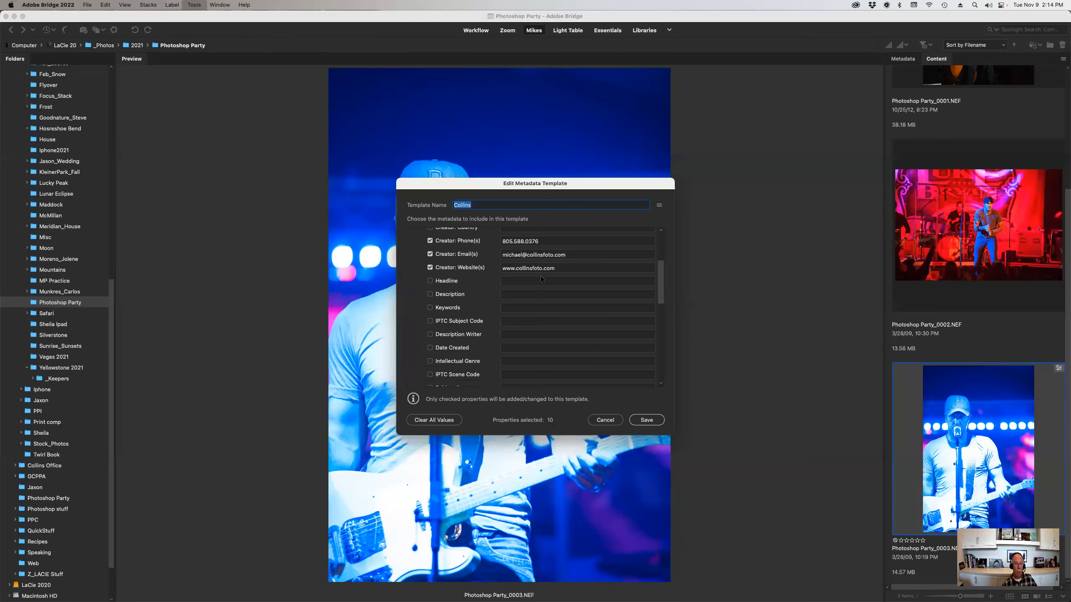
{"action": "scroll", "coordinate": [535, 290], "scroll_direction": "down", "scroll_amount": 8}
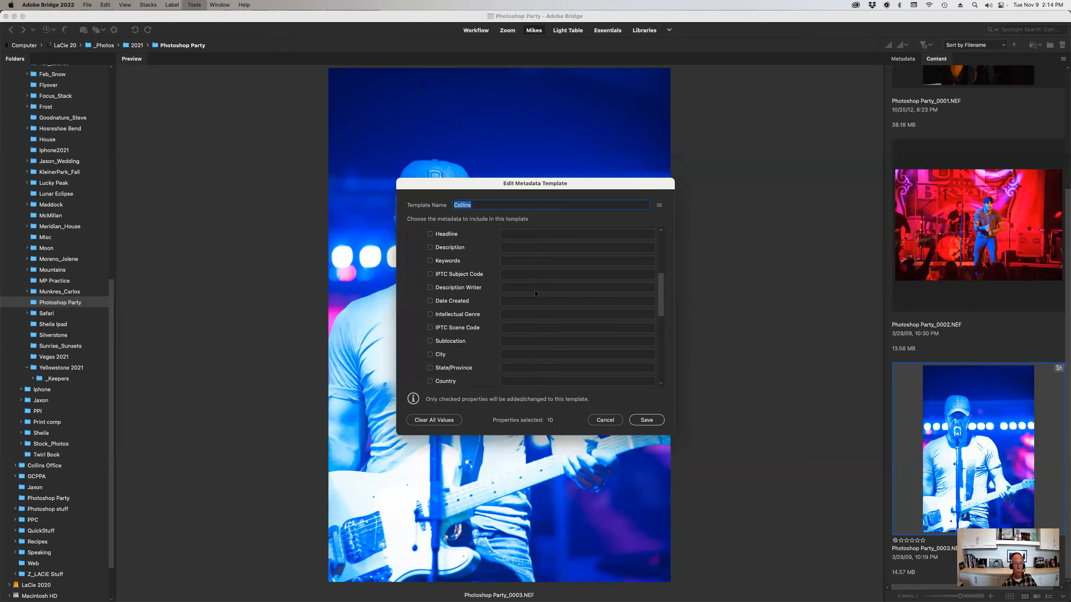
{"action": "scroll", "coordinate": [534, 290], "scroll_direction": "up", "scroll_amount": 15}
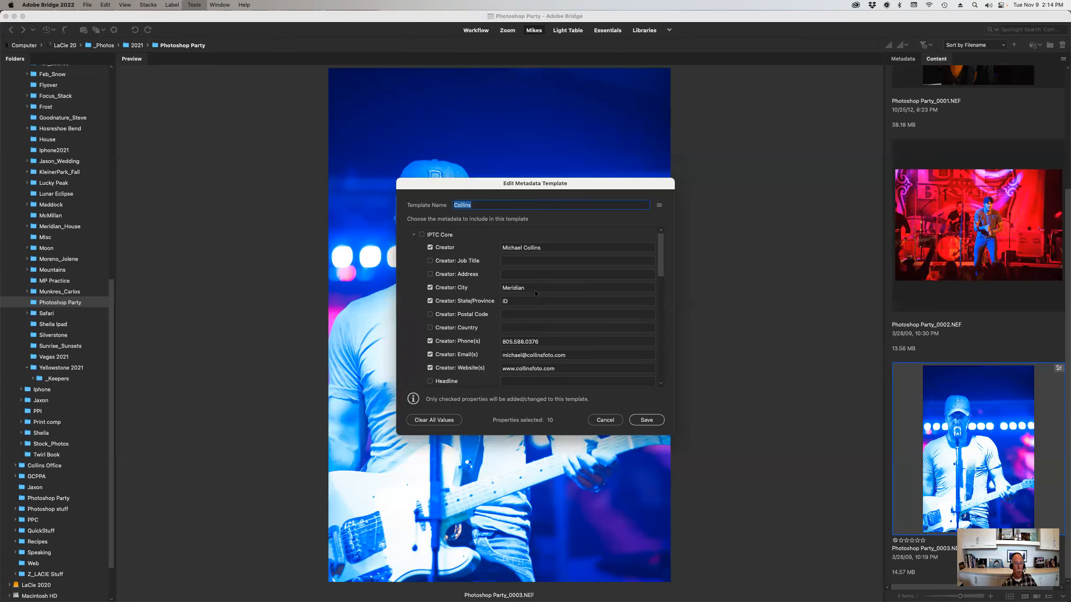
{"action": "scroll", "coordinate": [535, 290], "scroll_direction": "down", "scroll_amount": 6}
{"action": "scroll", "coordinate": [508, 330], "scroll_direction": "down", "scroll_amount": 8}
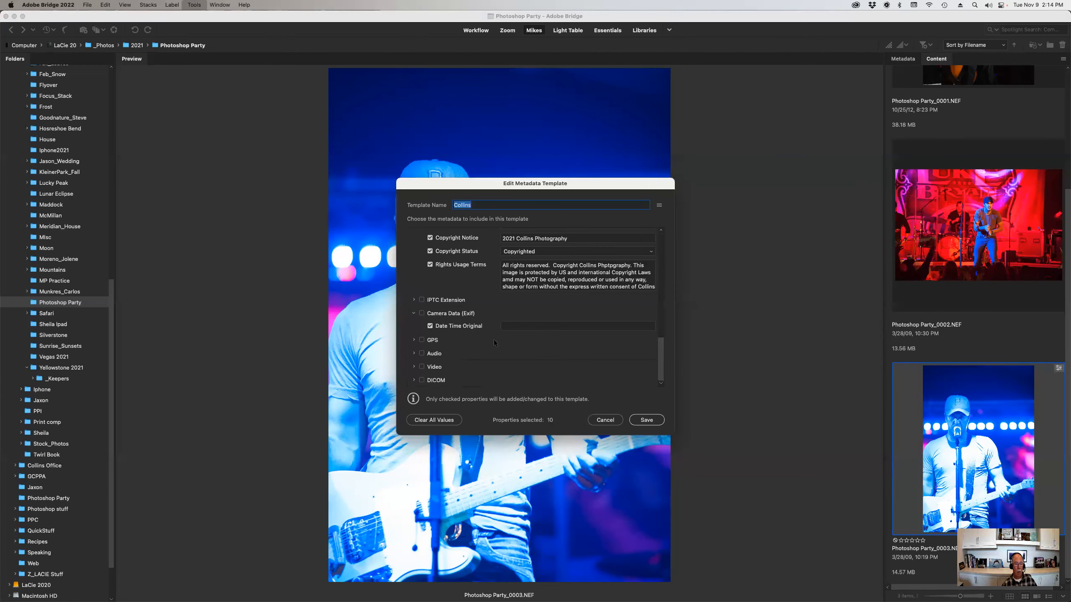
{"action": "scroll", "coordinate": [496, 339], "scroll_direction": "up", "scroll_amount": 14}
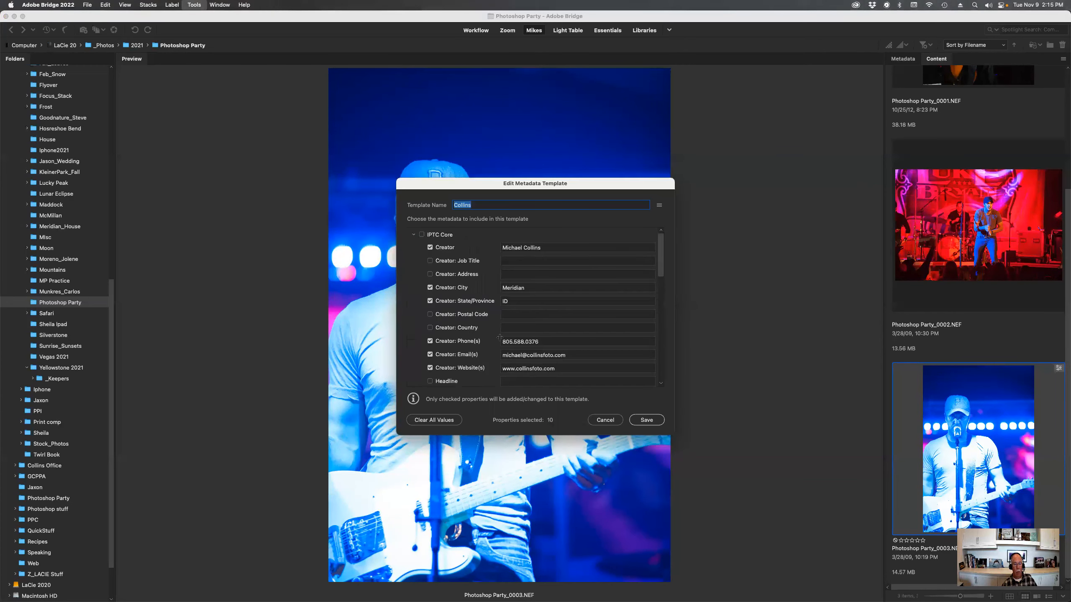
{"action": "left_click", "coordinate": [601, 419]}
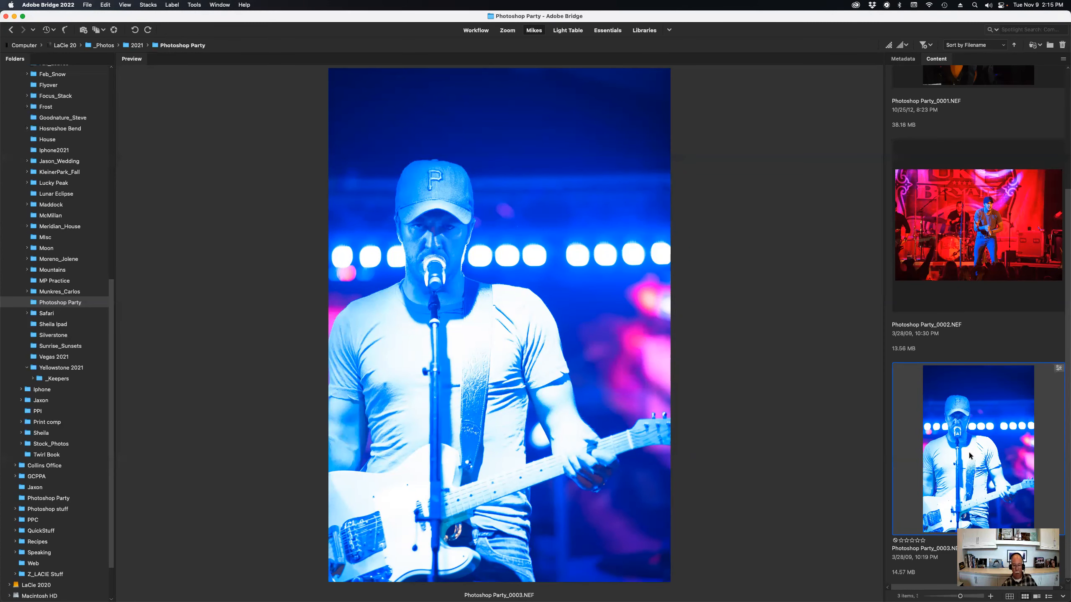
- Open Photoshop Party_0003.NEF in Camera Raw and apply the Auto adjustments
{"action": "double_click", "coordinate": [949, 432]}
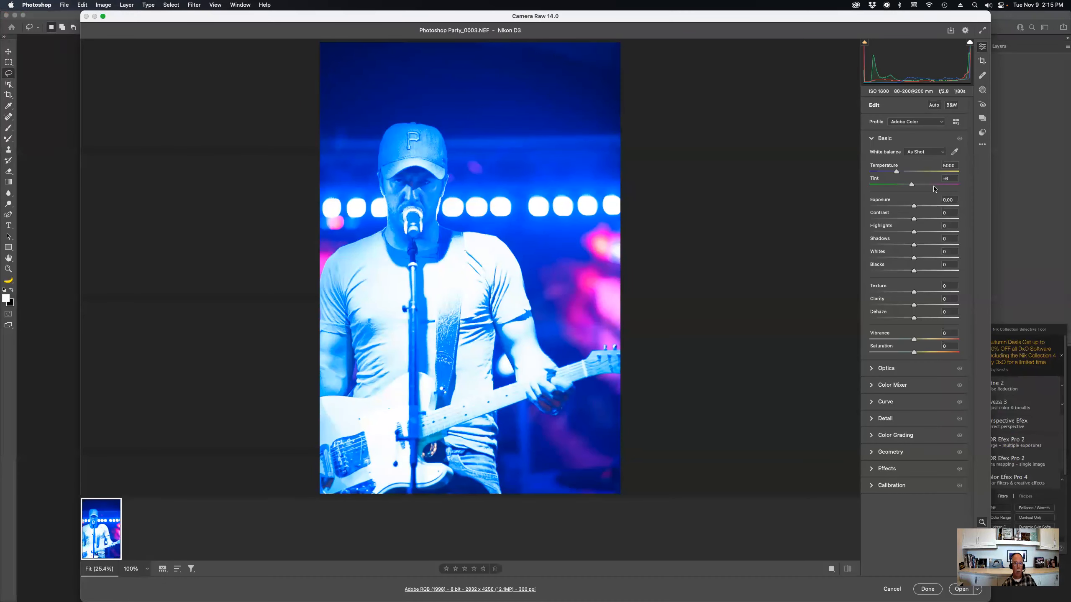
{"action": "left_click", "coordinate": [934, 105]}
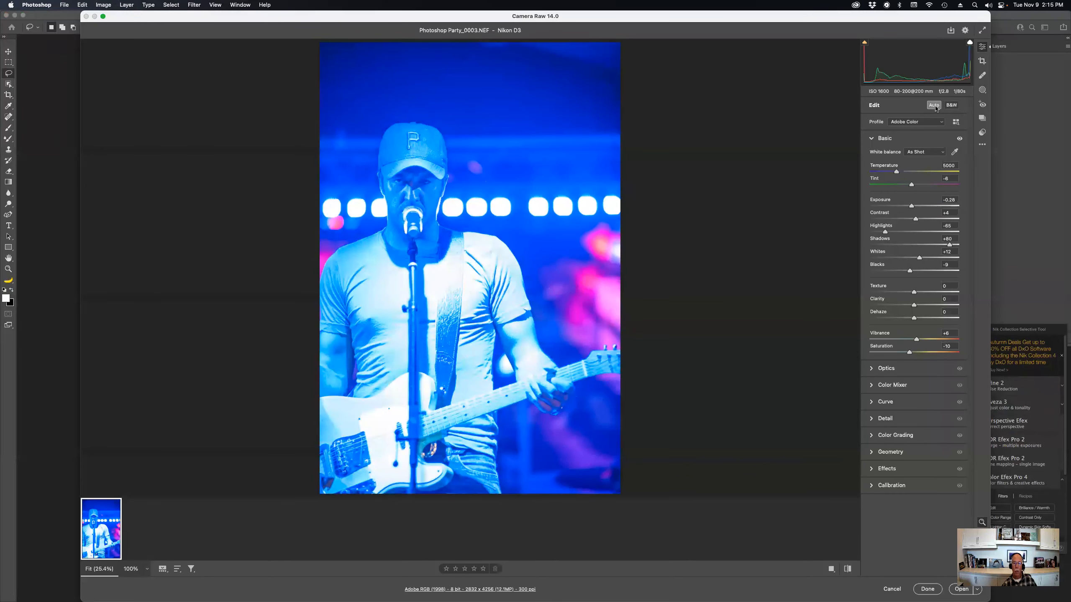
- Set Highlights to -94, Shadows to +62 and Whites to +8, and reset Exposure to 0.00
{"action": "left_click_drag", "start_coordinate": [885, 231], "coordinate": [872, 233]}
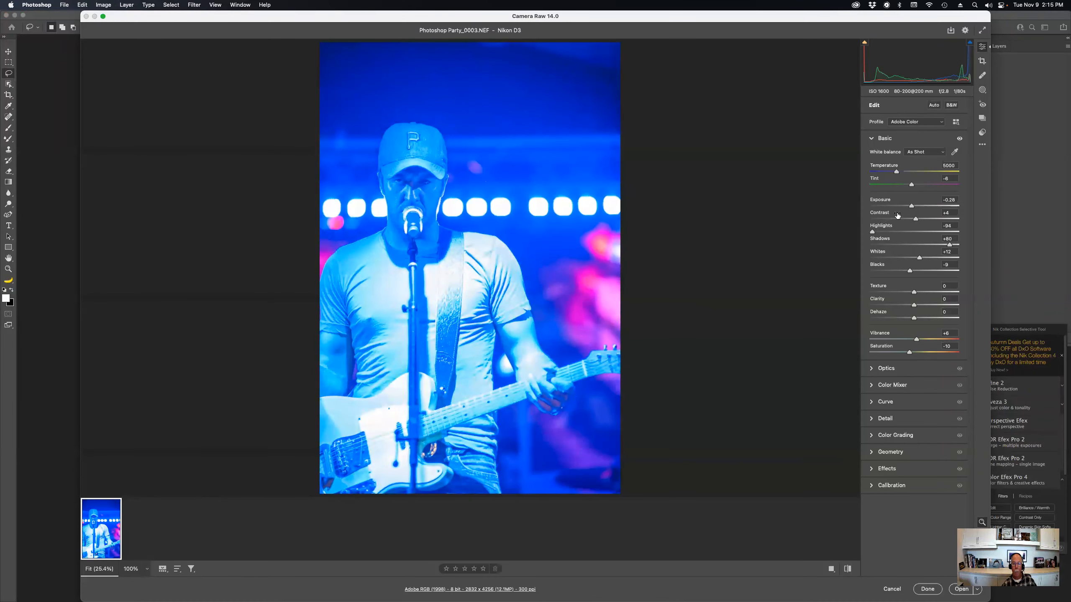
{"action": "double_click", "coordinate": [913, 207]}
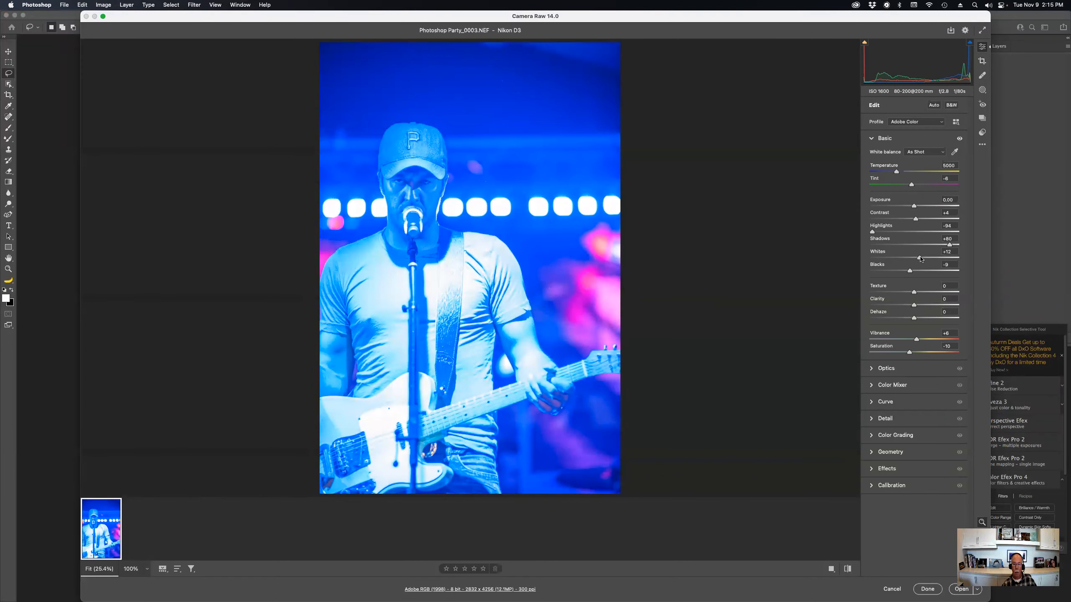
{"action": "left_click_drag", "start_coordinate": [921, 259], "coordinate": [943, 248]}
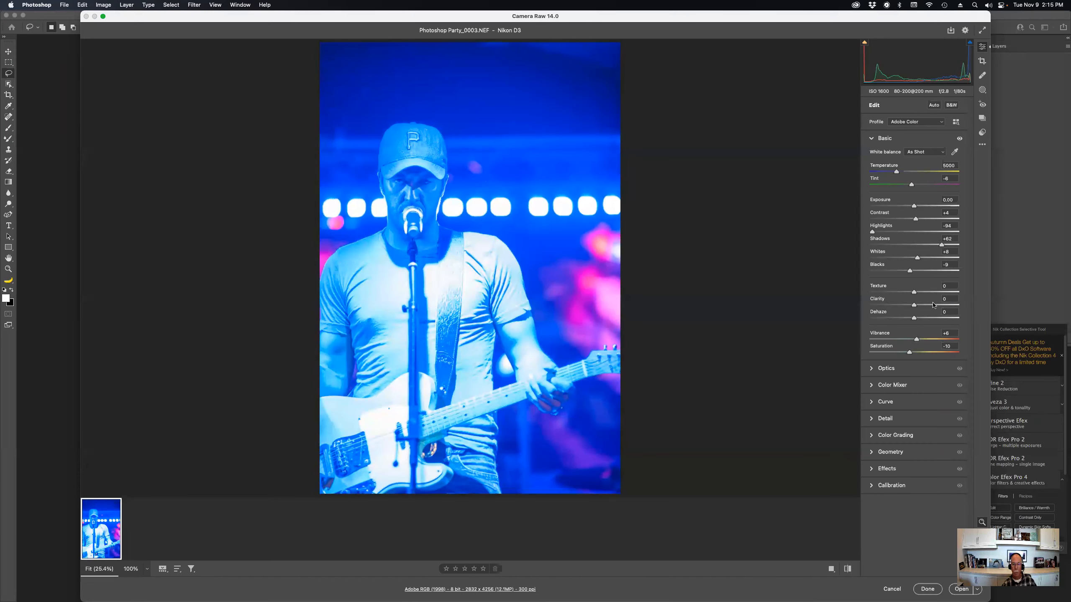
- Set Saturation to +8 and enable chromatic aberration removal and lens profile corrections
{"action": "left_click", "coordinate": [918, 353]}
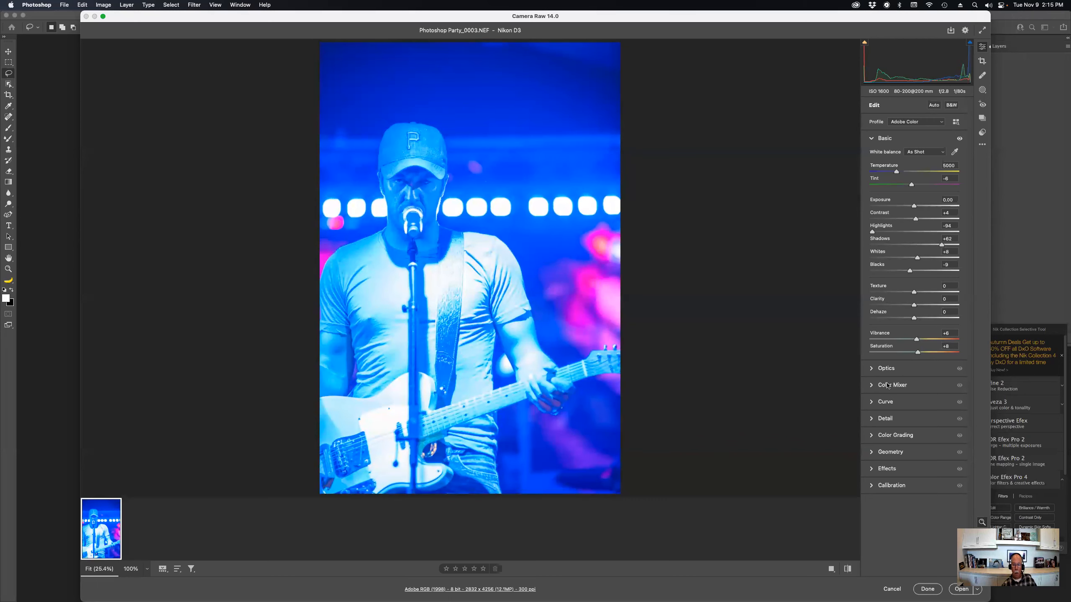
{"action": "left_click", "coordinate": [872, 368]}
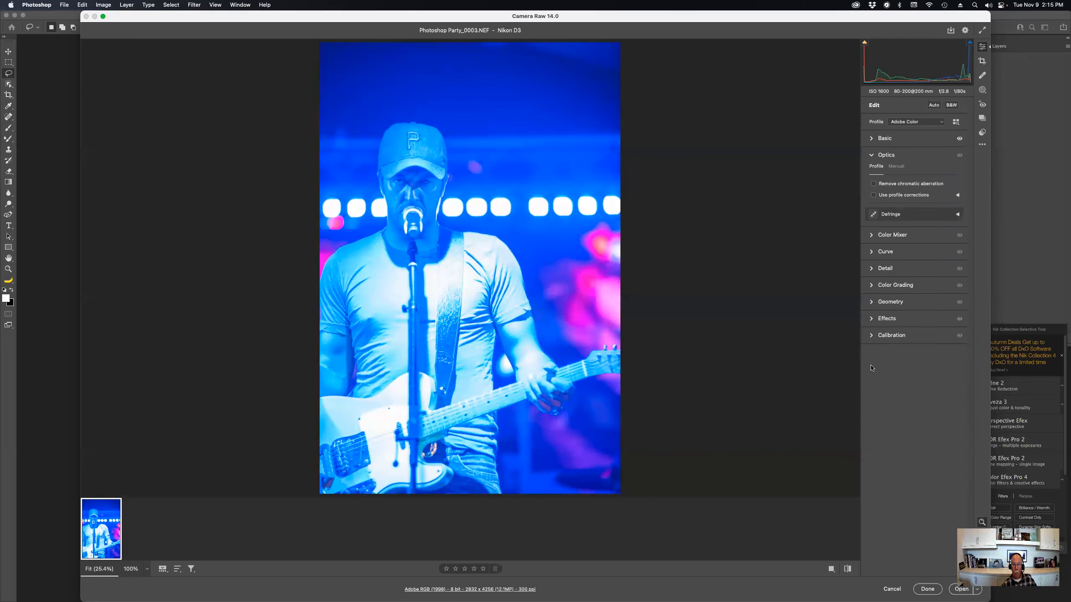
{"action": "left_click", "coordinate": [873, 183]}
{"action": "left_click", "coordinate": [873, 195]}
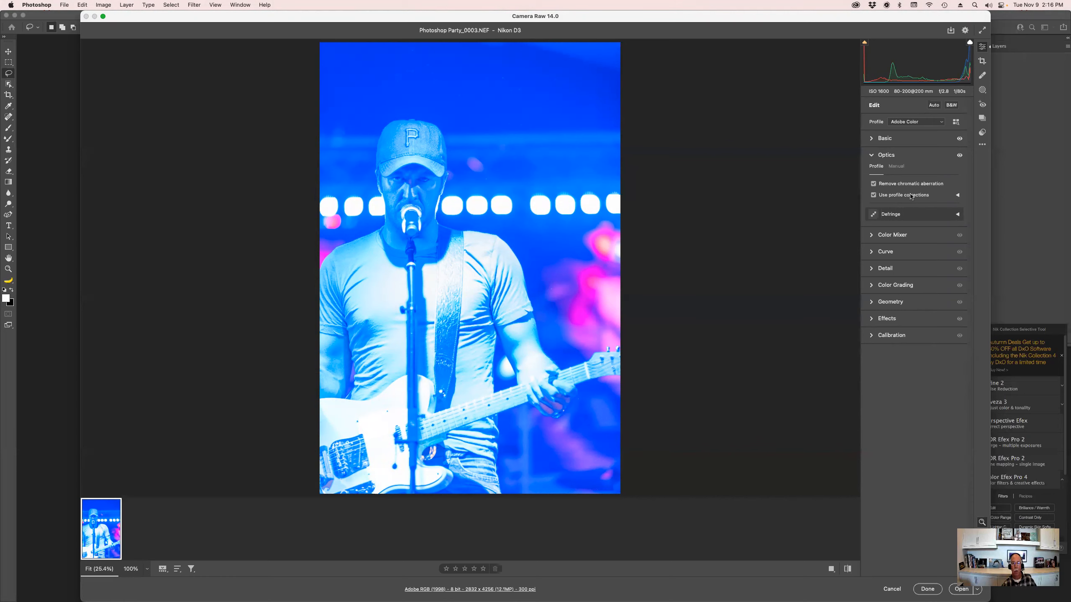
{"action": "left_click", "coordinate": [874, 196]}
{"action": "left_click", "coordinate": [873, 195]}
{"action": "left_click", "coordinate": [871, 156]}
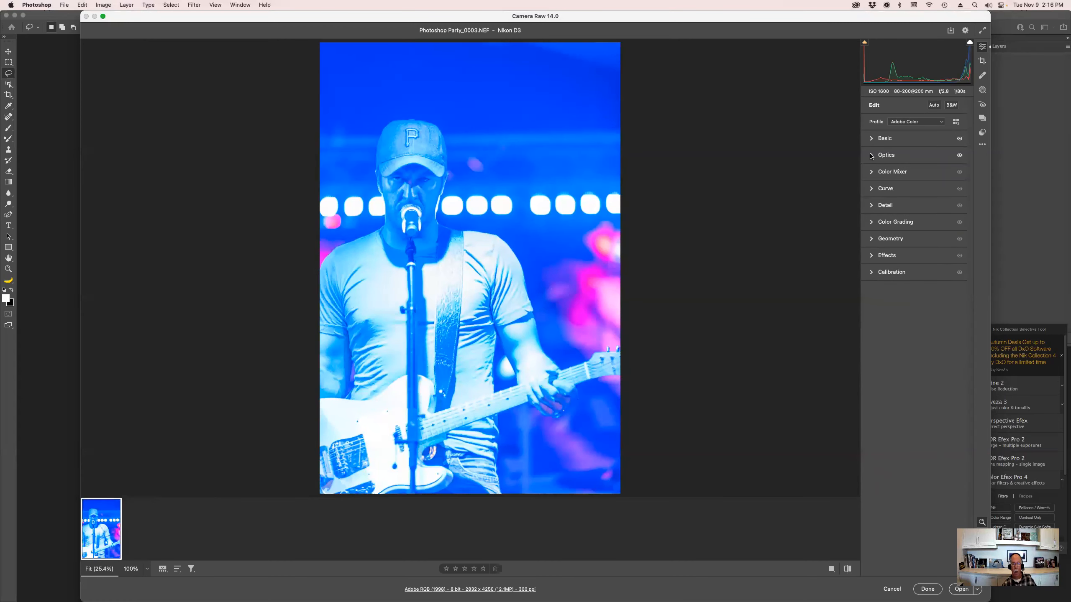
- Check the HSL Color Mixer settings without changing them and open the adjusted photo in Photoshop
{"action": "left_click", "coordinate": [871, 172]}
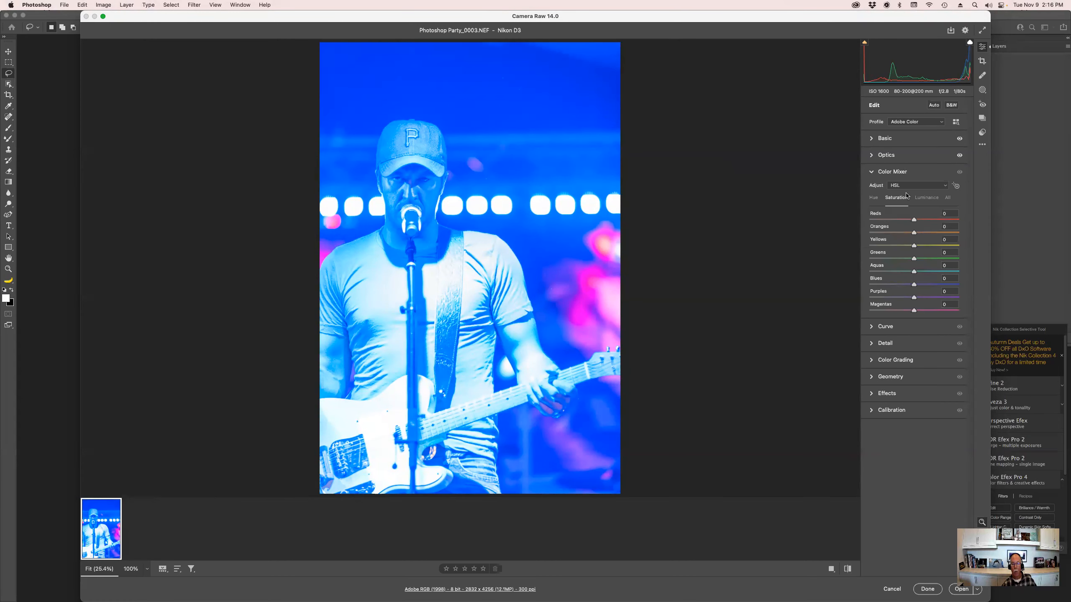
{"action": "left_click", "coordinate": [871, 172]}
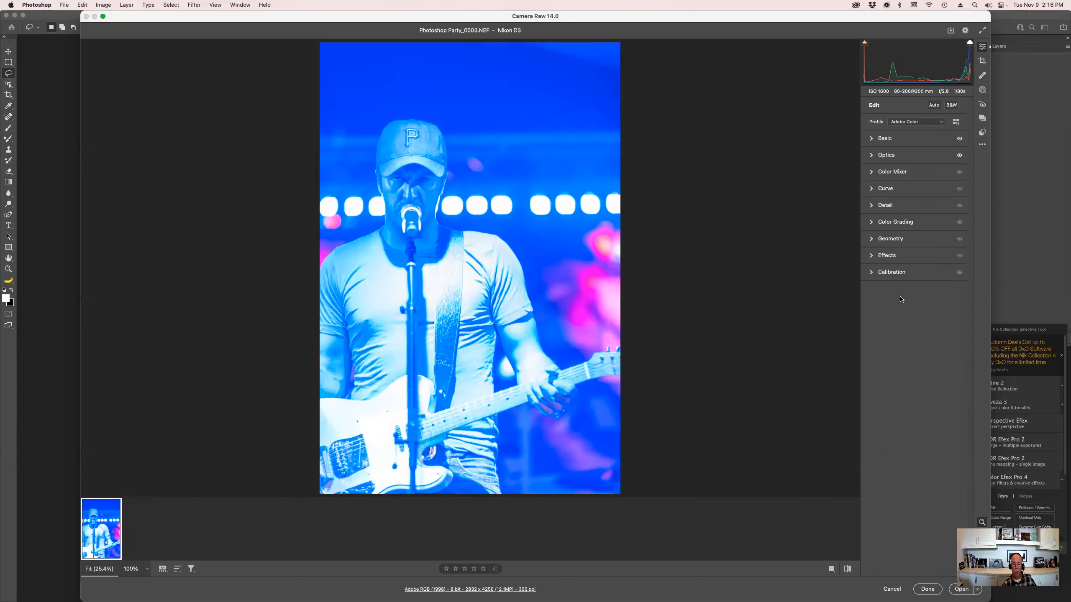
{"action": "left_click", "coordinate": [961, 589]}
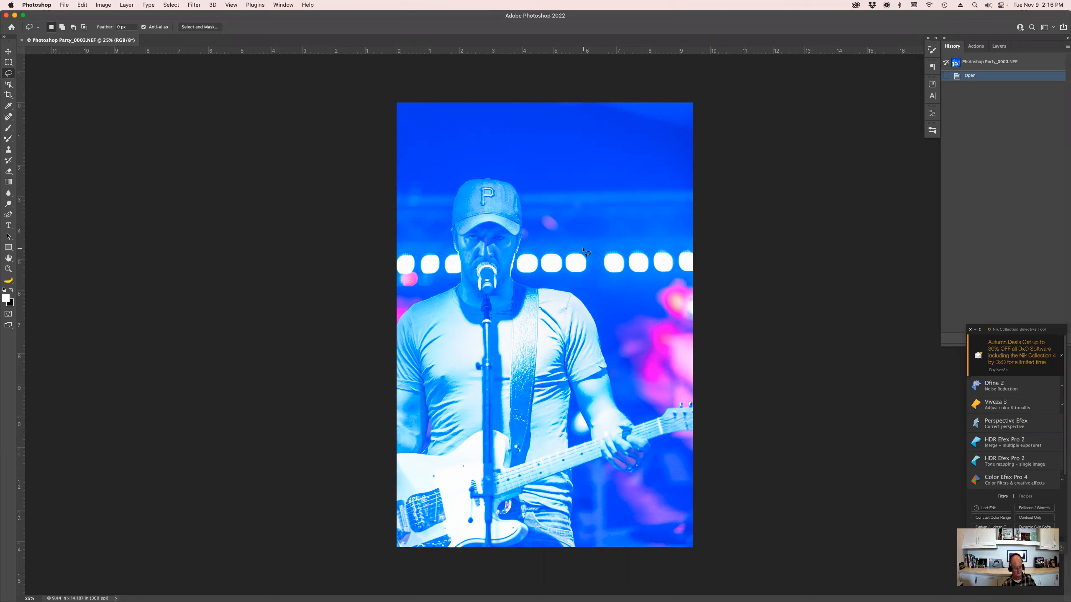
- Crop the photo with the 8 inch x 10 inch 300 ppi crop preset
{"action": "key", "text": "c"}
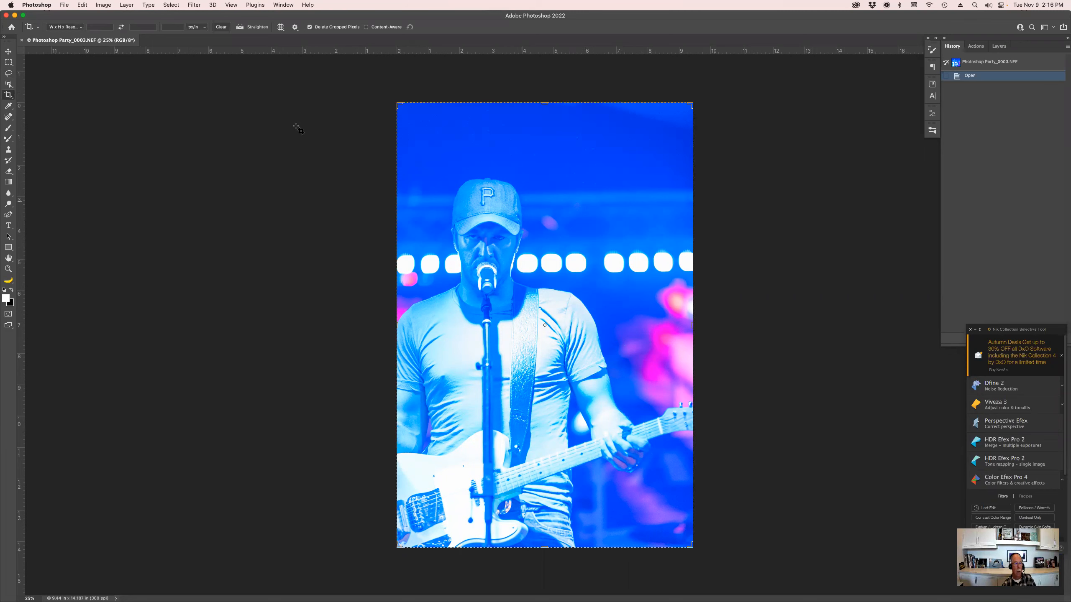
{"action": "left_click", "coordinate": [29, 27]}
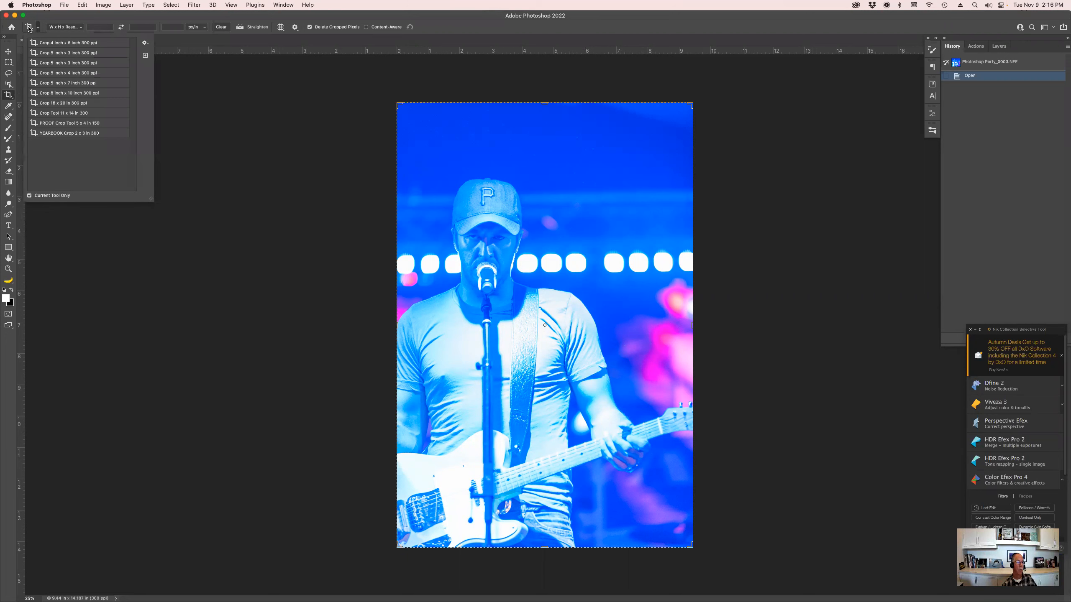
{"action": "left_click", "coordinate": [55, 94]}
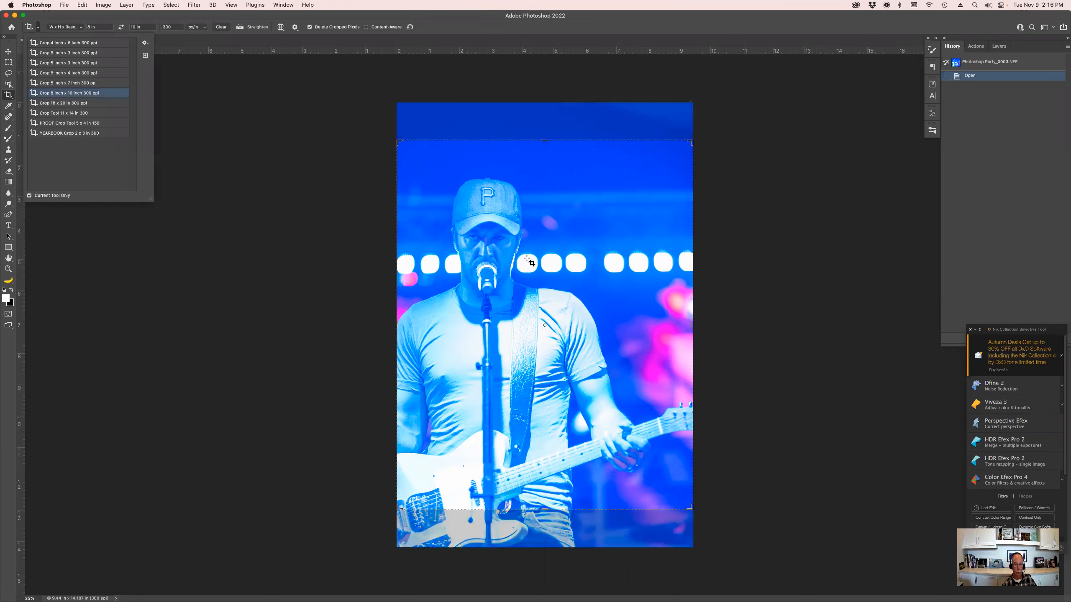
{"action": "left_click", "coordinate": [546, 265]}
{"action": "key", "text": "Return"}
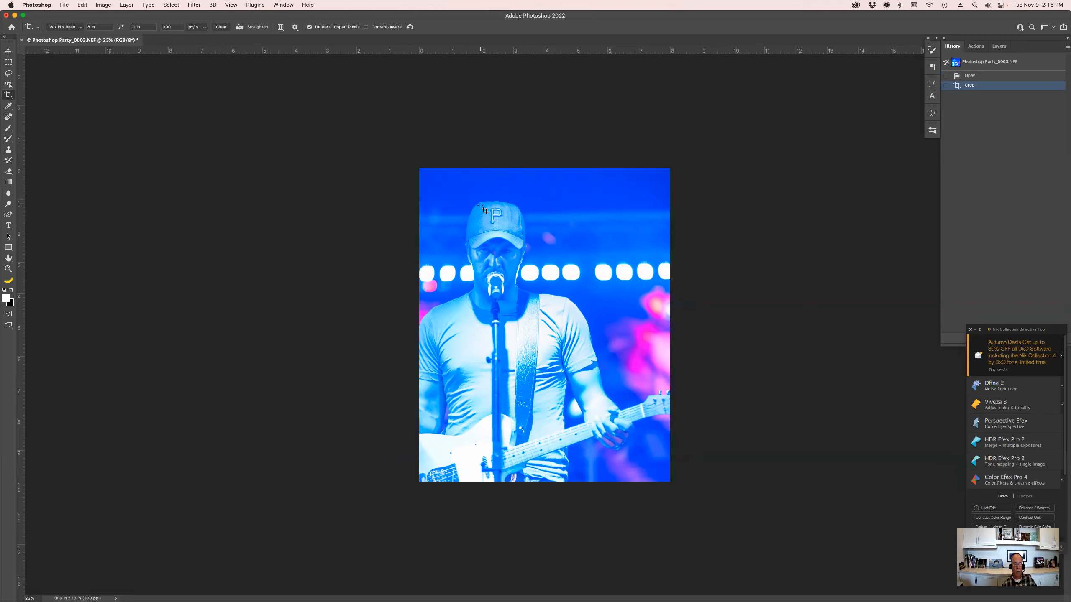
- Straighten the photo along the horizontal stage beam above the row of lights and apply the crop
{"action": "left_click", "coordinate": [241, 28]}
{"action": "left_click_drag", "start_coordinate": [423, 214], "coordinate": [665, 211]}
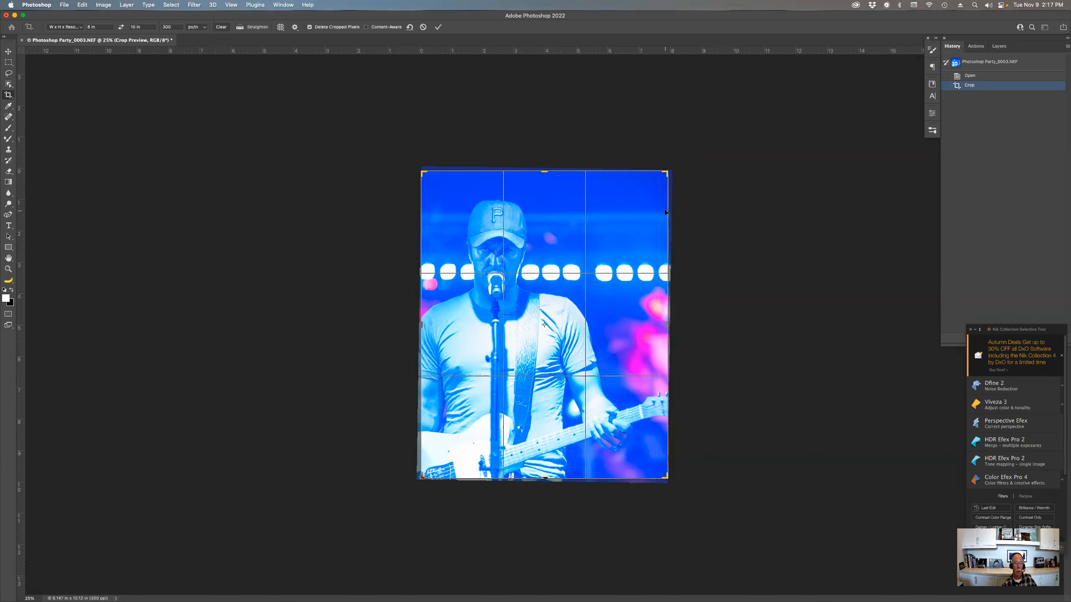
{"action": "key", "text": "Return"}
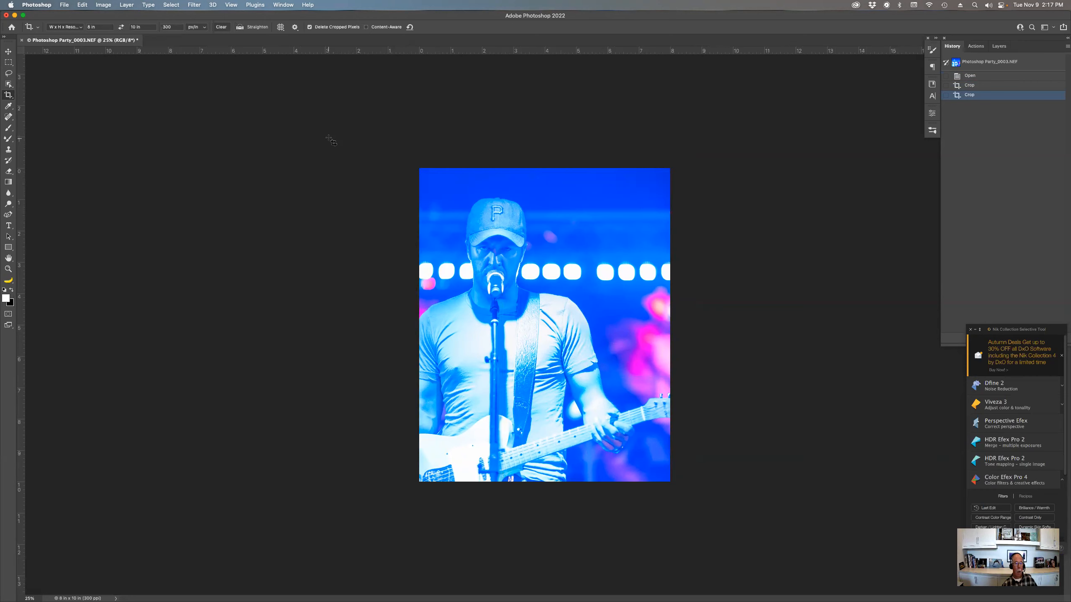
- Try Auto Color on the cropped photo and undo it
{"action": "left_click", "coordinate": [109, 4]}
{"action": "mouse_move", "coordinate": [119, 31]}
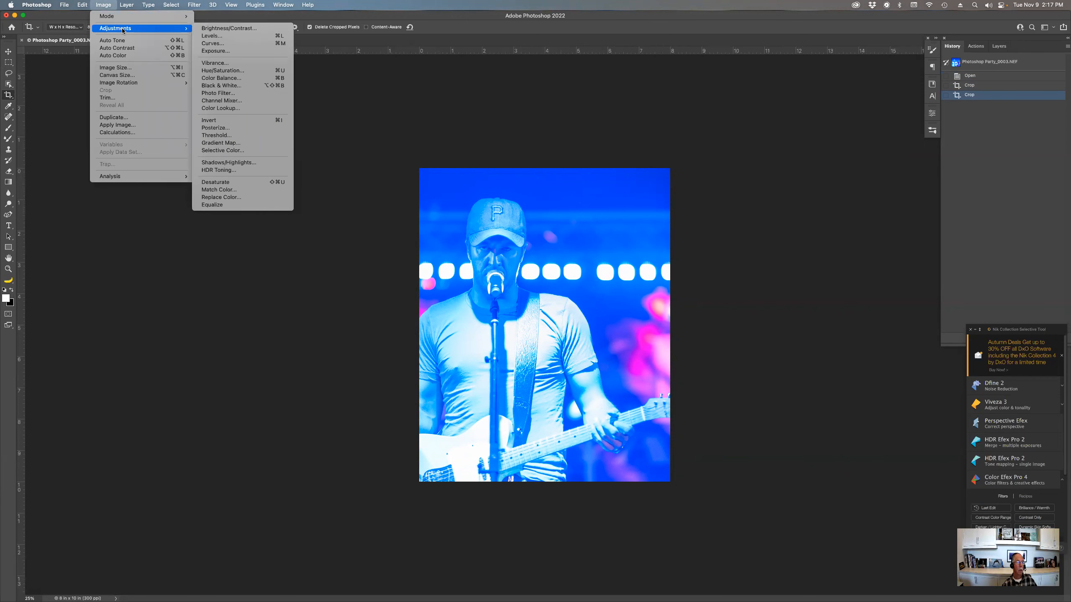
{"action": "left_click", "coordinate": [129, 57]}
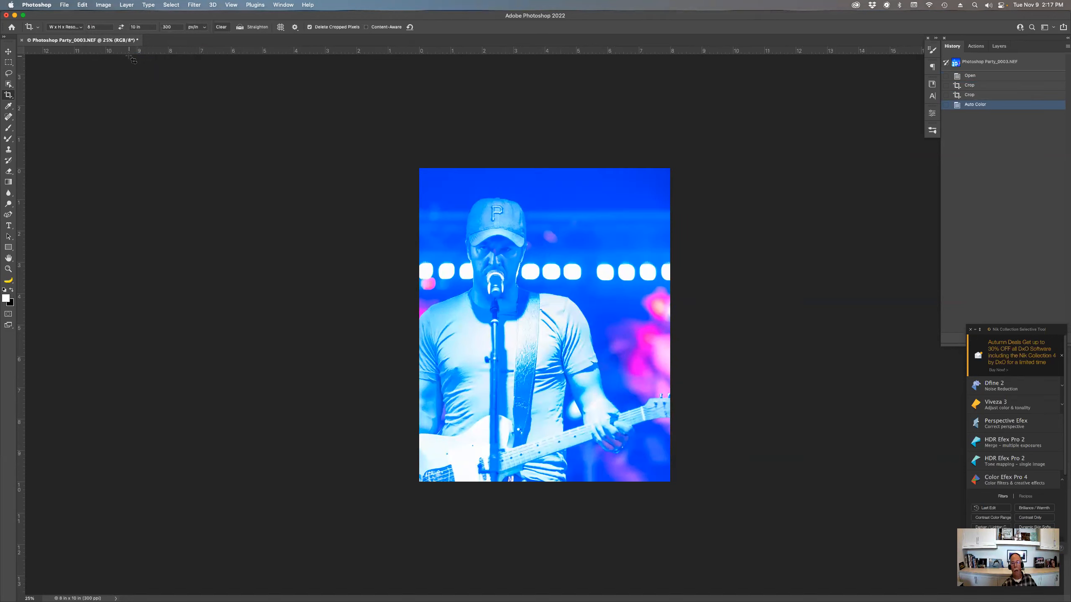
{"action": "key", "text": "super+z"}
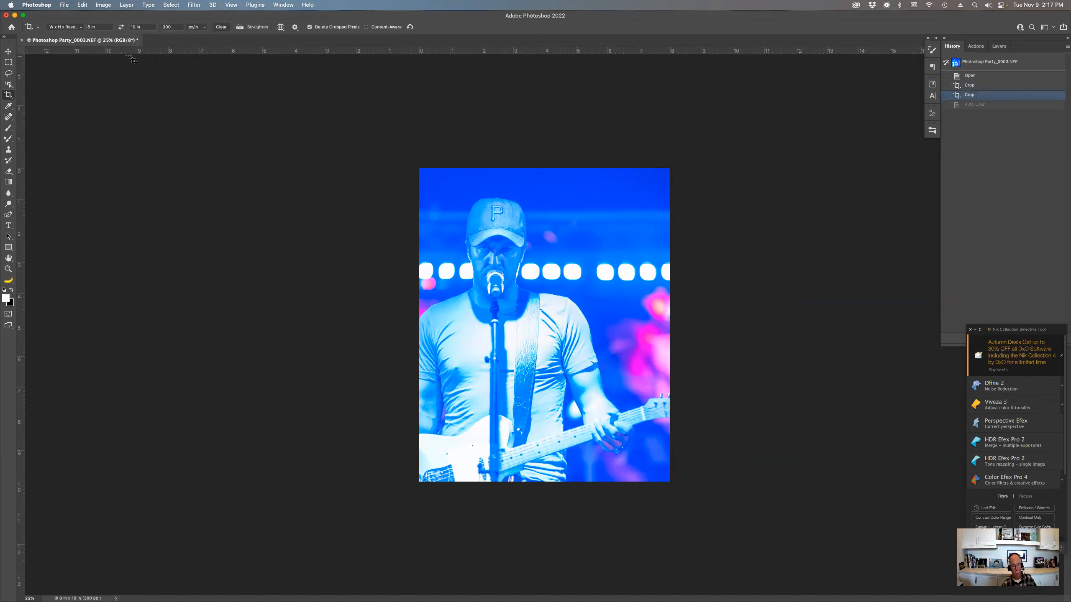
- Apply the Colorize neural filter to the photo, outputting the result as a new color layer
{"action": "left_click", "coordinate": [192, 5]}
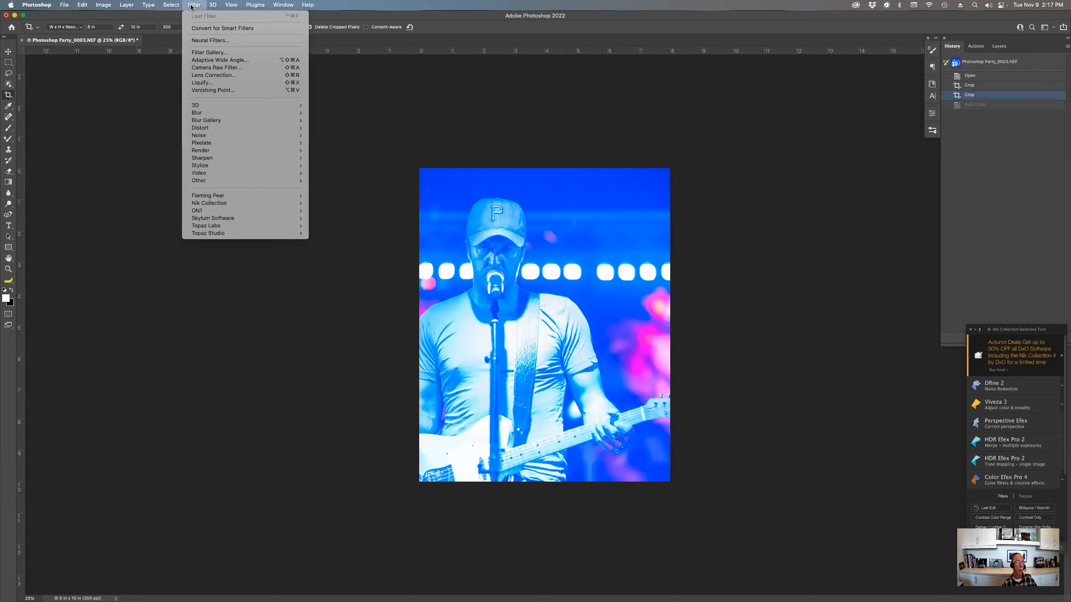
{"action": "left_click", "coordinate": [205, 40]}
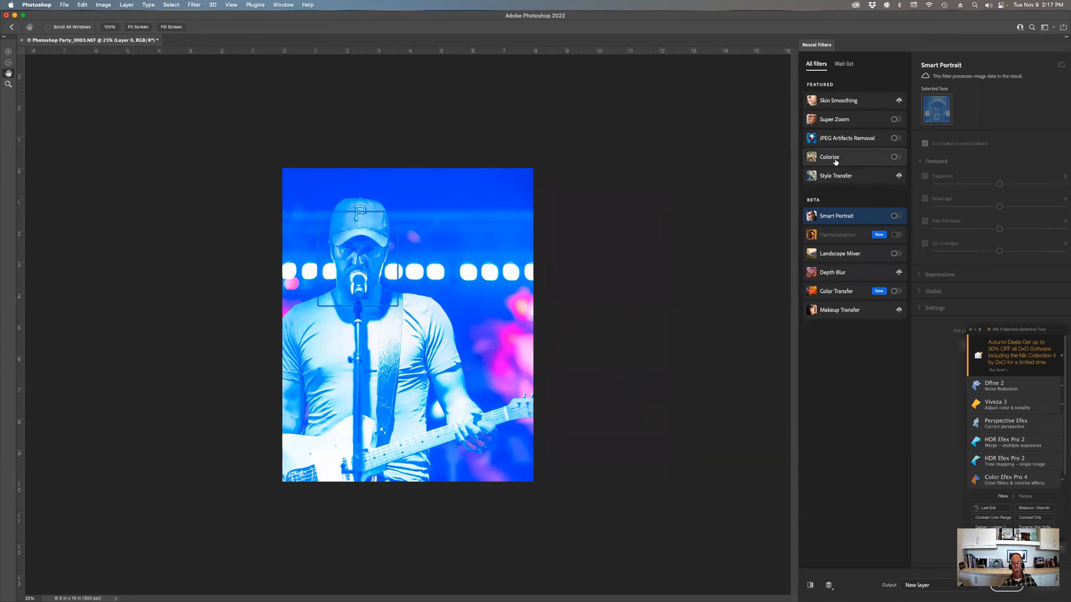
{"action": "mouse_move", "coordinate": [869, 160]}
{"action": "left_click", "coordinate": [895, 157]}
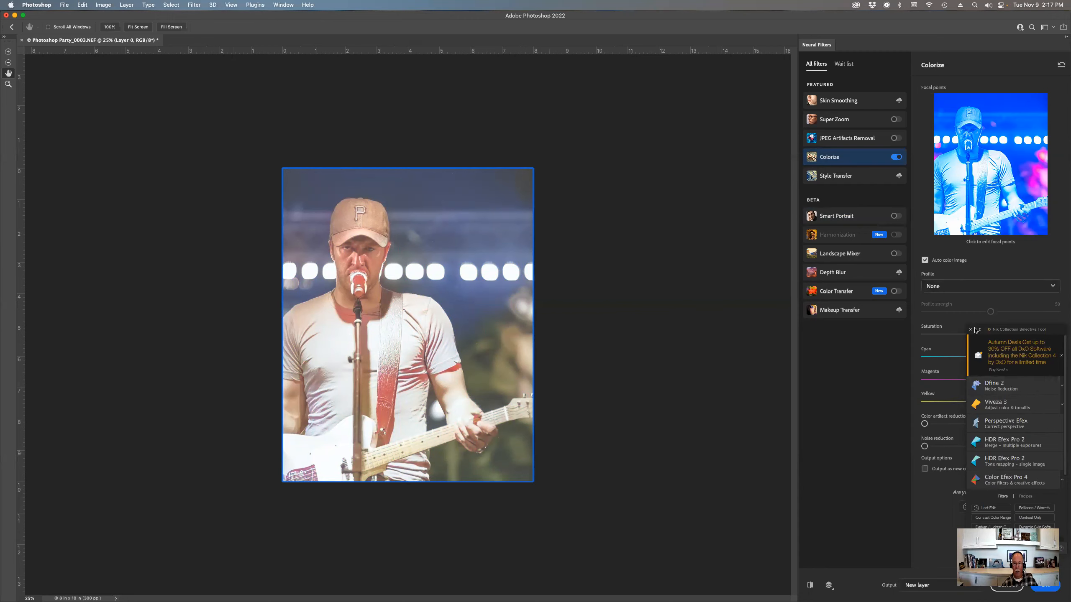
{"action": "left_click", "coordinate": [976, 331]}
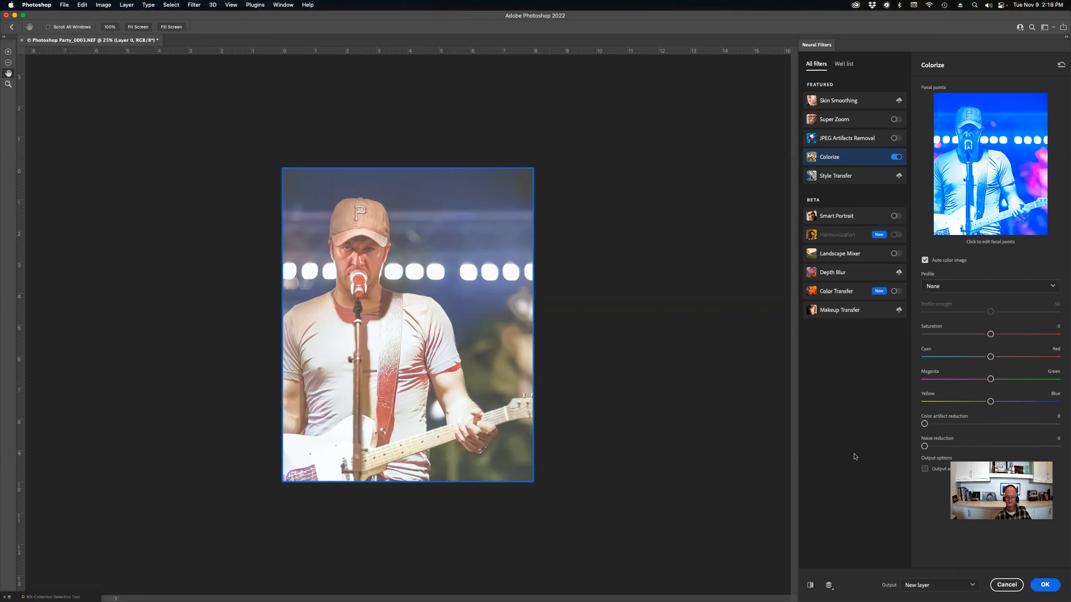
{"action": "left_click", "coordinate": [925, 469]}
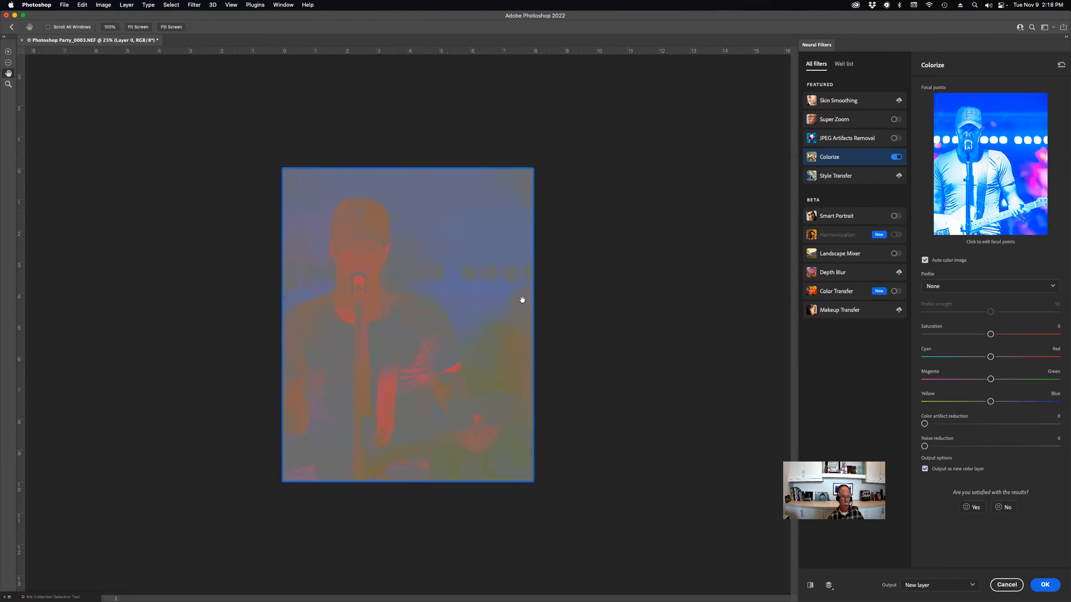
{"action": "left_click", "coordinate": [1052, 586]}
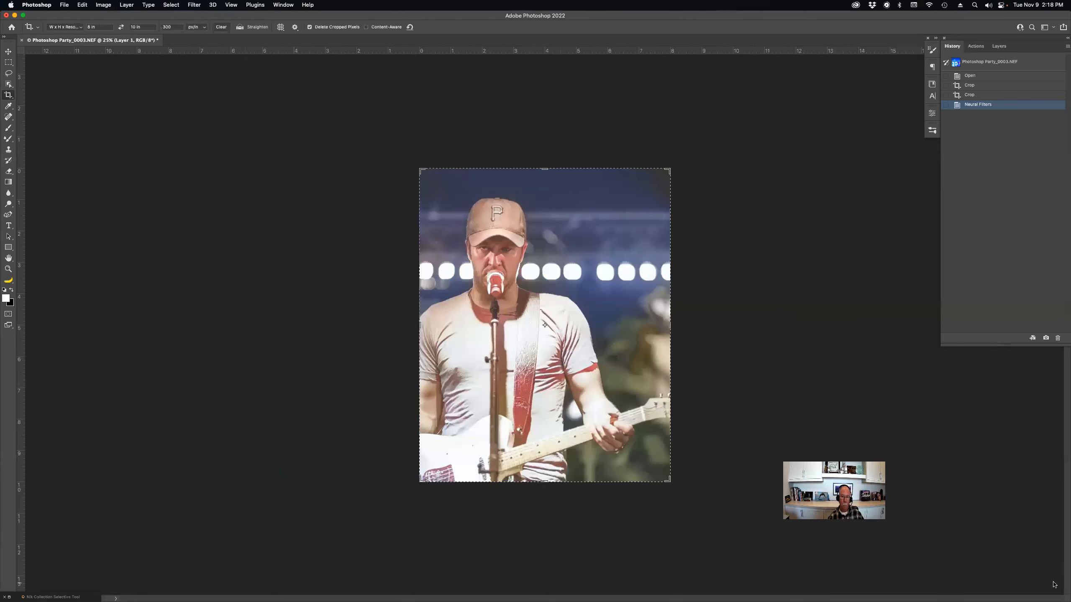
- Compare the photo with and without the colorized layer, leaving the layer visible
{"action": "left_click", "coordinate": [999, 46]}
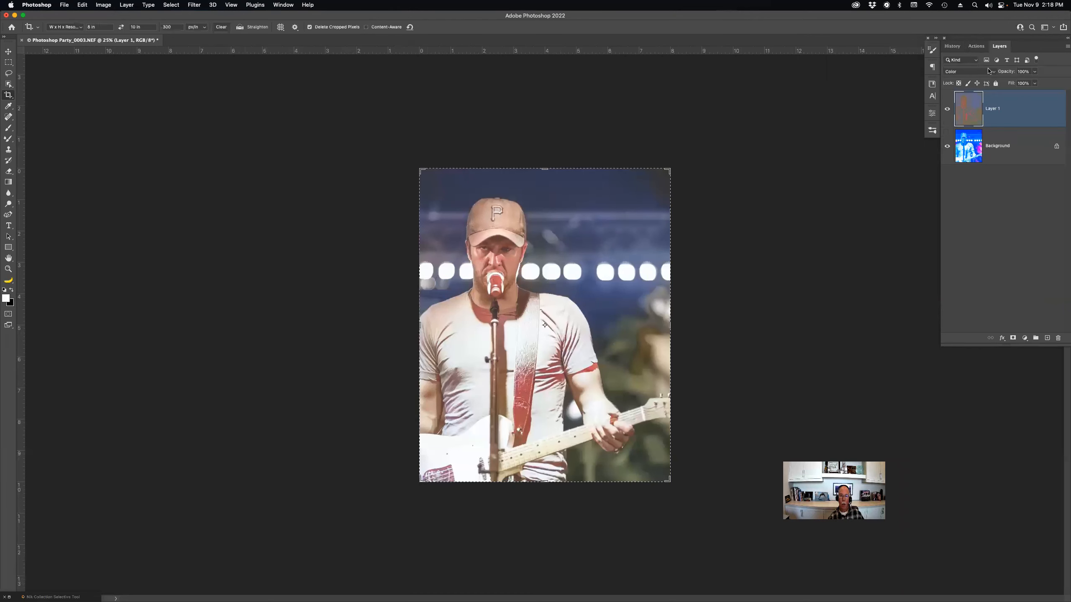
{"action": "left_click", "coordinate": [948, 110]}
{"action": "left_click", "coordinate": [948, 110]}
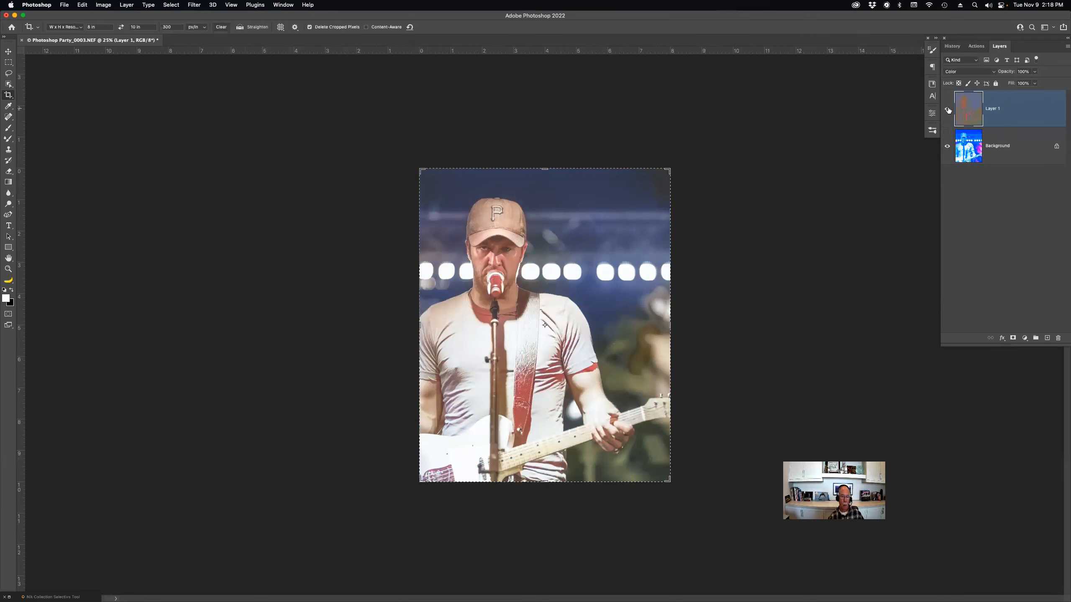
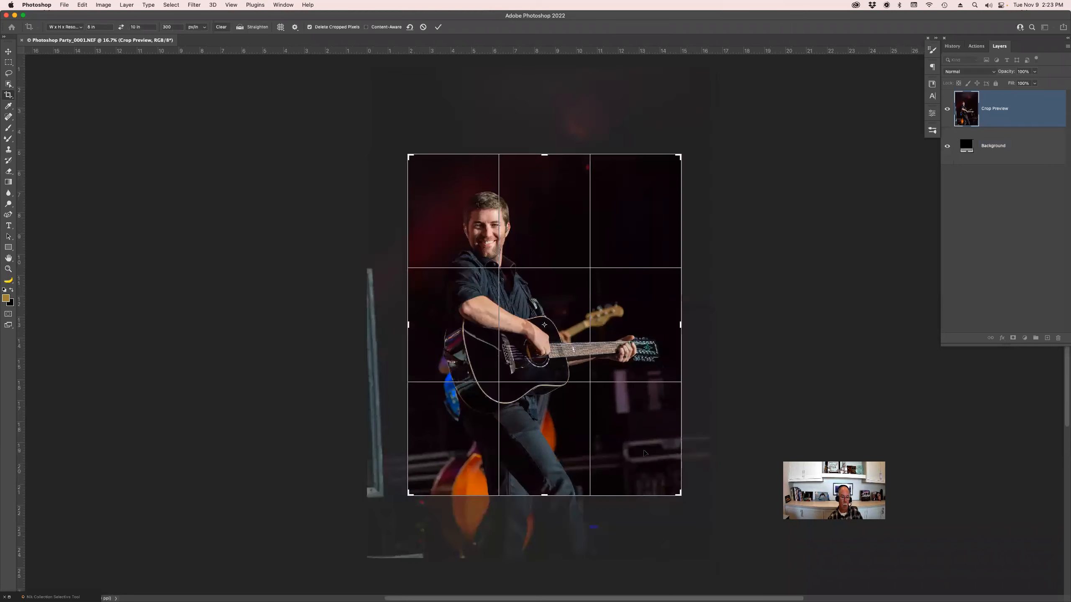
- Rotate Photoshop Party_0001.NEF slightly within its 8 x 10 in crop to straighten the performer, and apply the crop
{"action": "left_click_drag", "start_coordinate": [698, 426], "coordinate": [695, 394]}
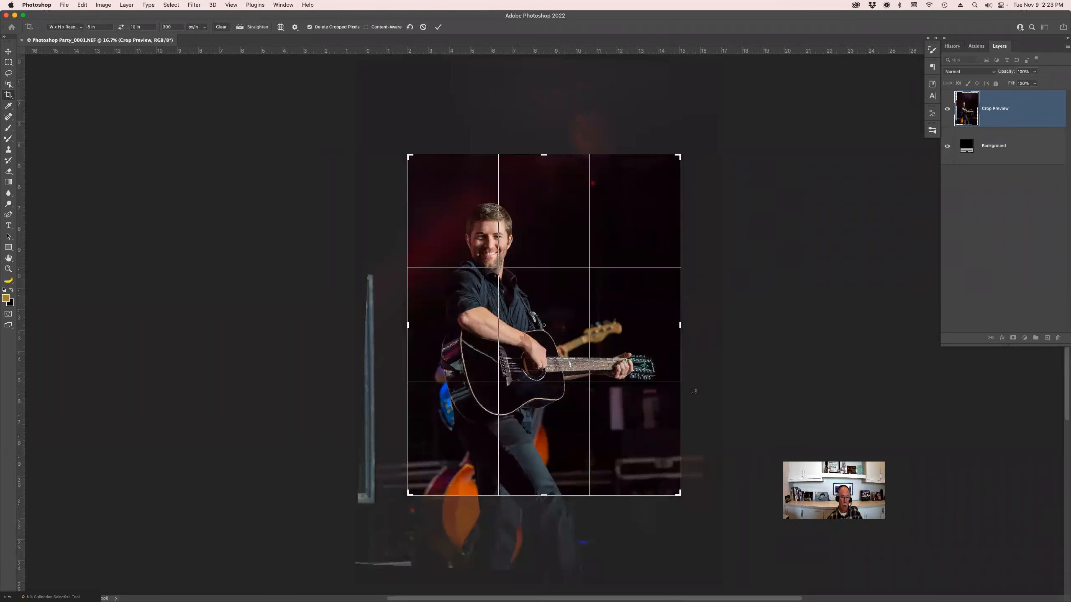
{"action": "key", "text": "Return"}
{"action": "key", "text": "super+0"}
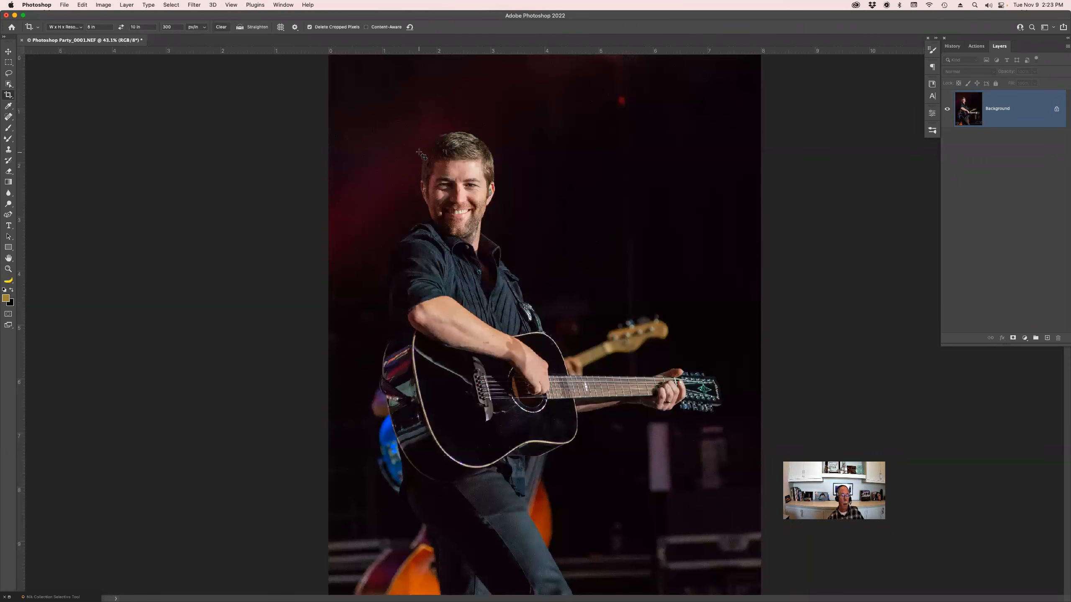
- Examine the noise around the singer's face and the photo's camera data, closing the file information without changes
{"action": "key", "text": "z"}
{"action": "left_click_drag", "start_coordinate": [410, 136], "coordinate": [525, 255]}
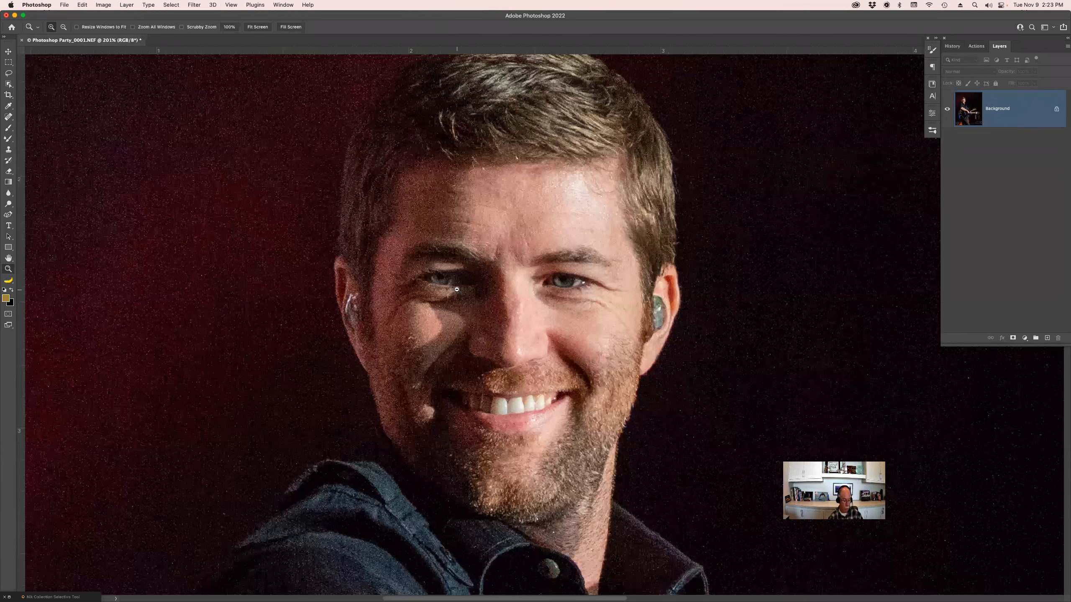
{"action": "key", "text": "super+alt+shift+i"}
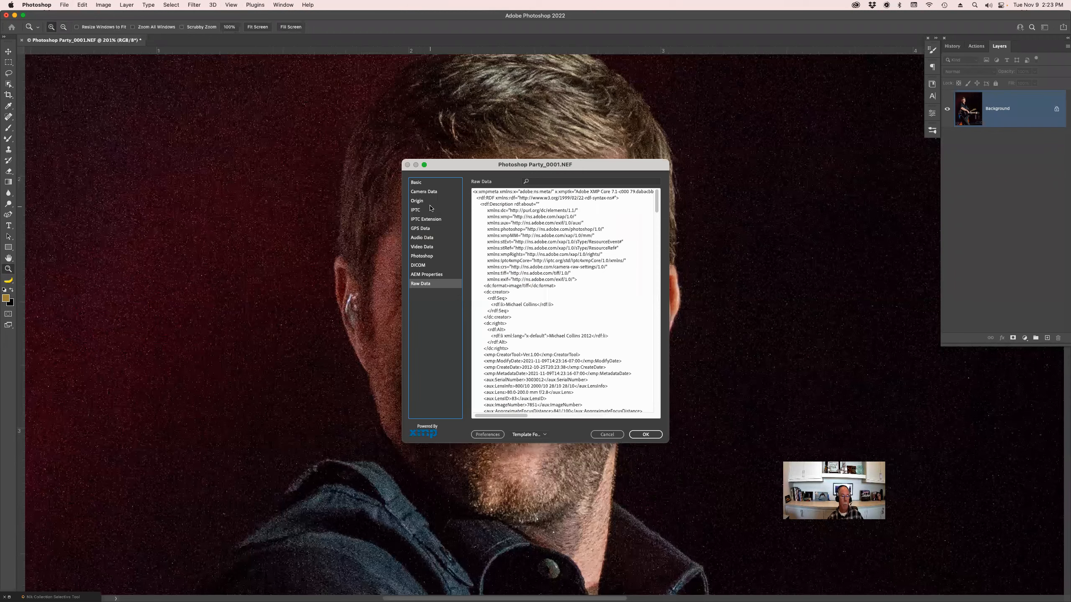
{"action": "left_click", "coordinate": [434, 193]}
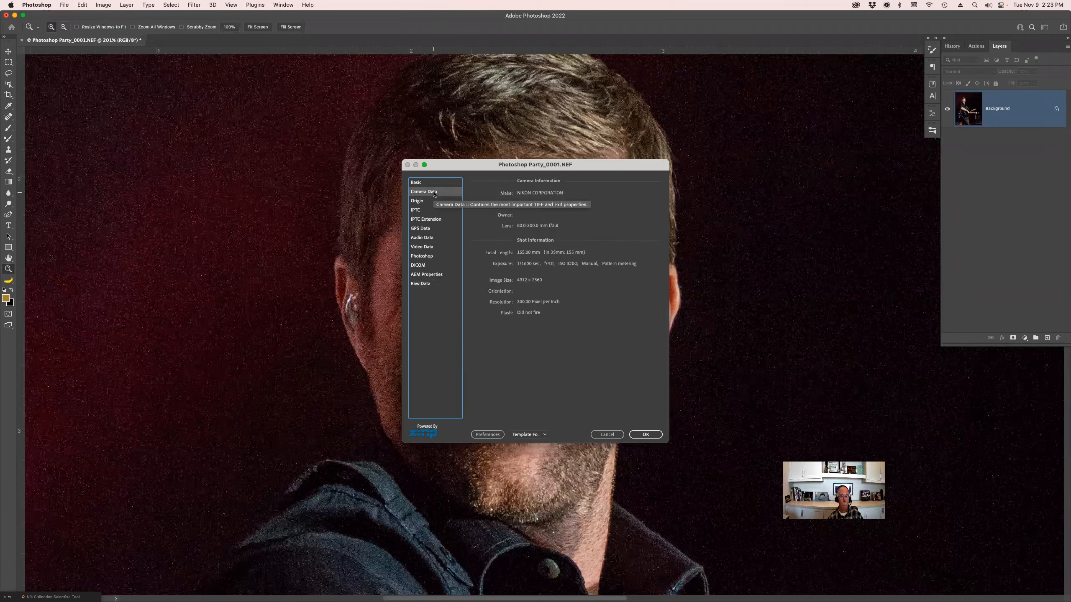
{"action": "left_click", "coordinate": [607, 434]}
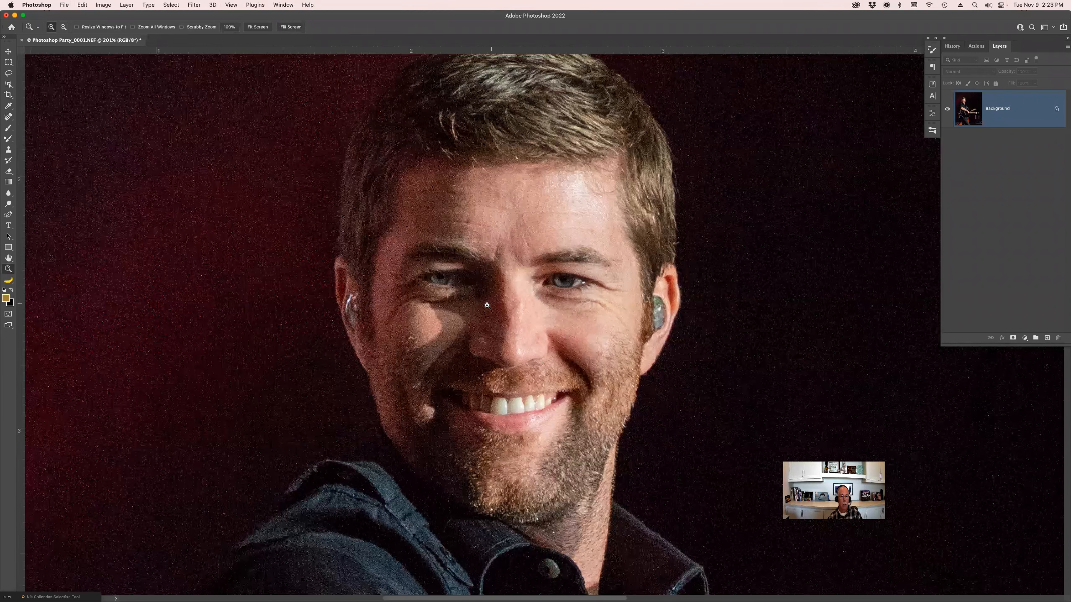
- Reduce the photo's noise with Topaz DeNoise AI using the Low Light model and auto settings, and inspect the face
{"action": "left_click", "coordinate": [195, 5]}
{"action": "mouse_move", "coordinate": [269, 226]}
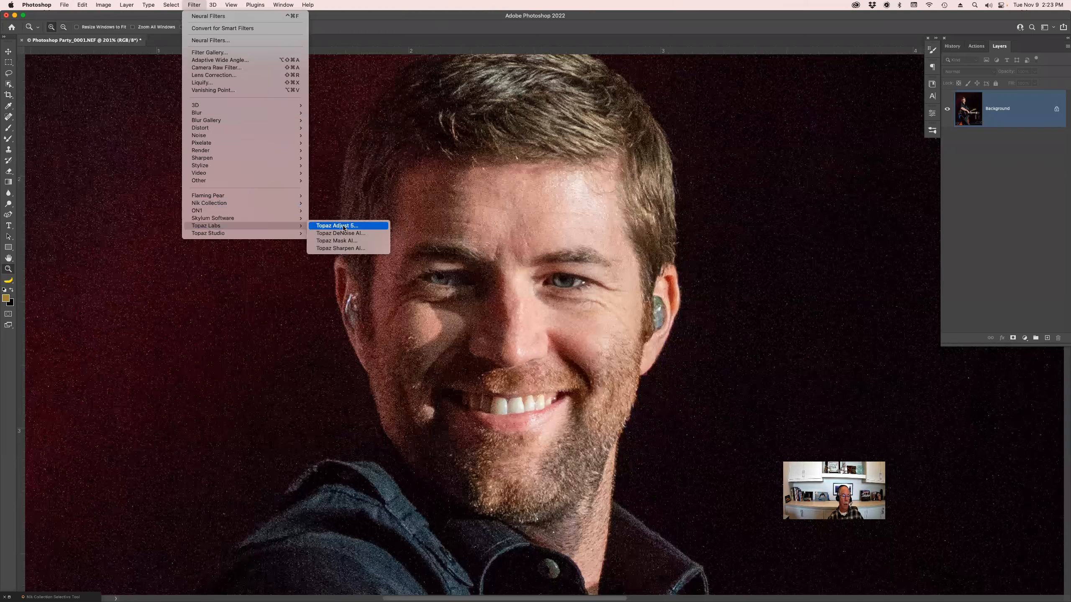
{"action": "left_click", "coordinate": [353, 235]}
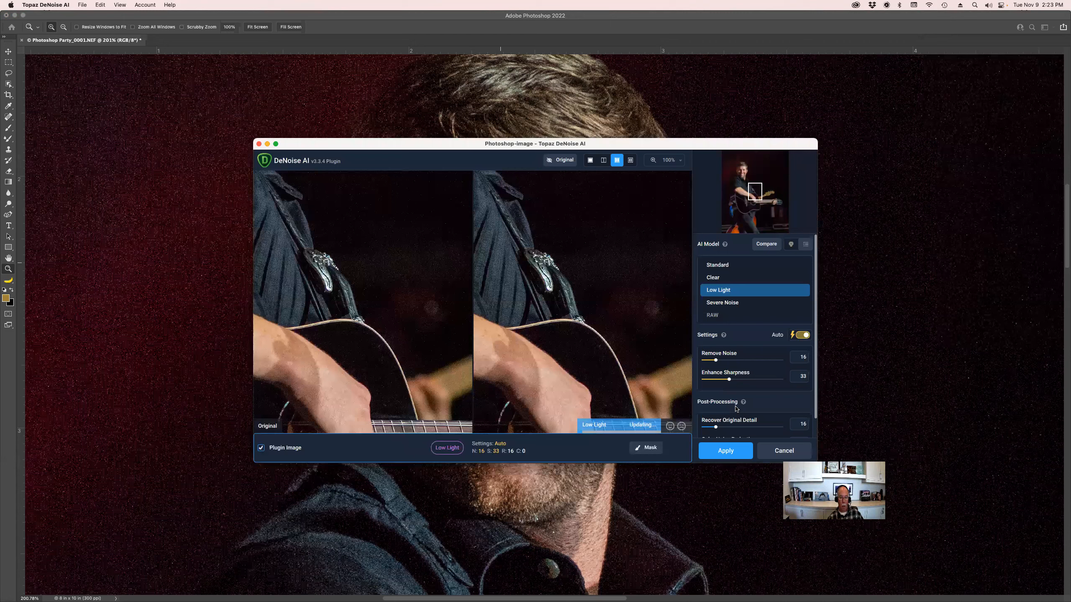
{"action": "left_click", "coordinate": [729, 451]}
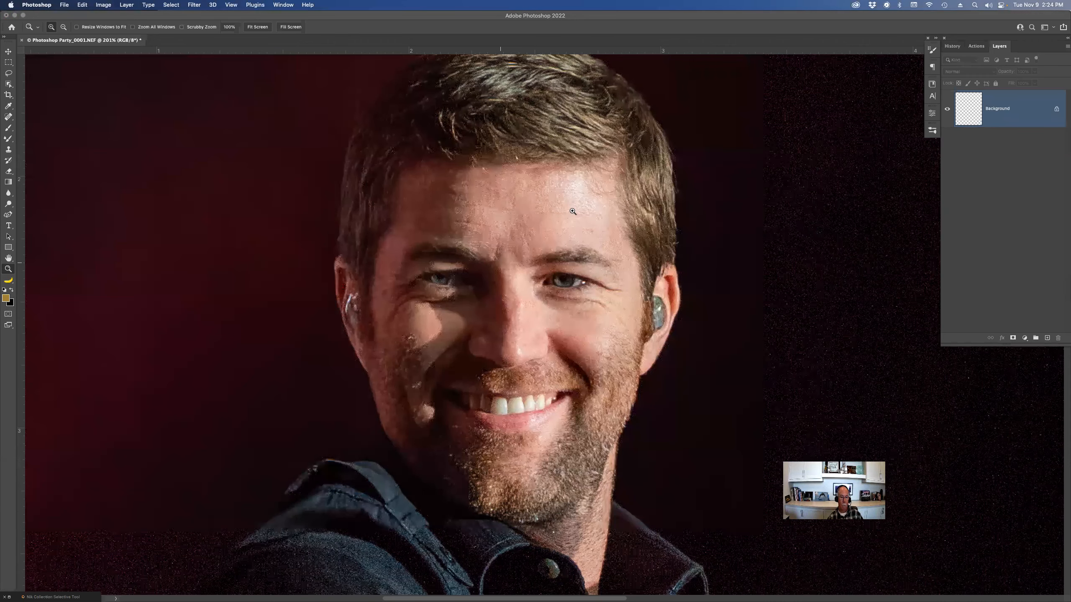
{"action": "left_click", "coordinate": [524, 287]}
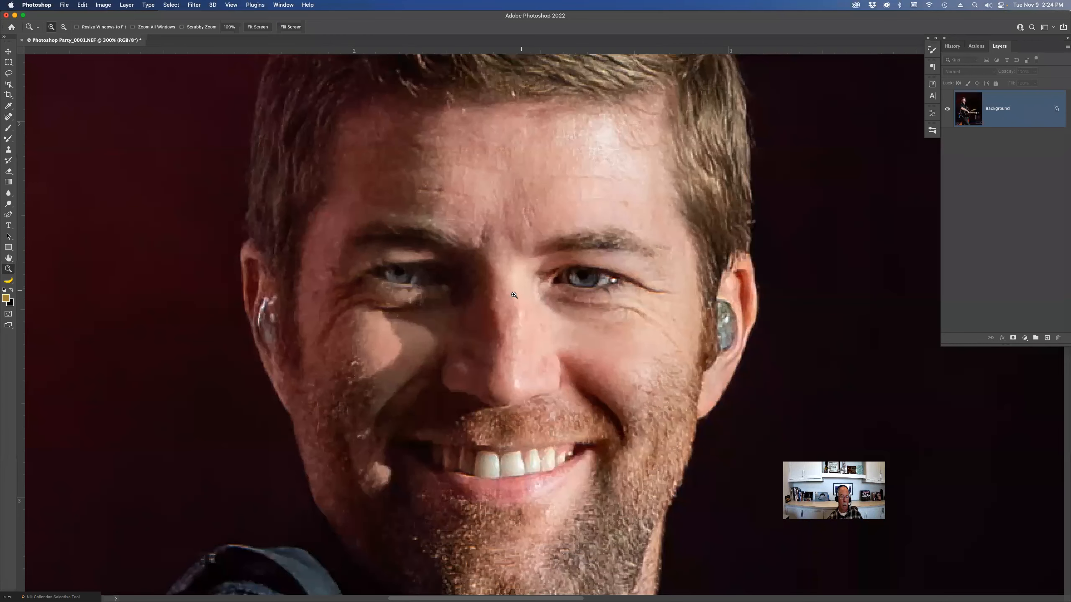
- Compare the face before and after noise reduction using the Crop and Topaz DeNoise AI history states, ending on the denoised state
{"action": "left_click", "coordinate": [952, 46]}
{"action": "left_click", "coordinate": [970, 85]}
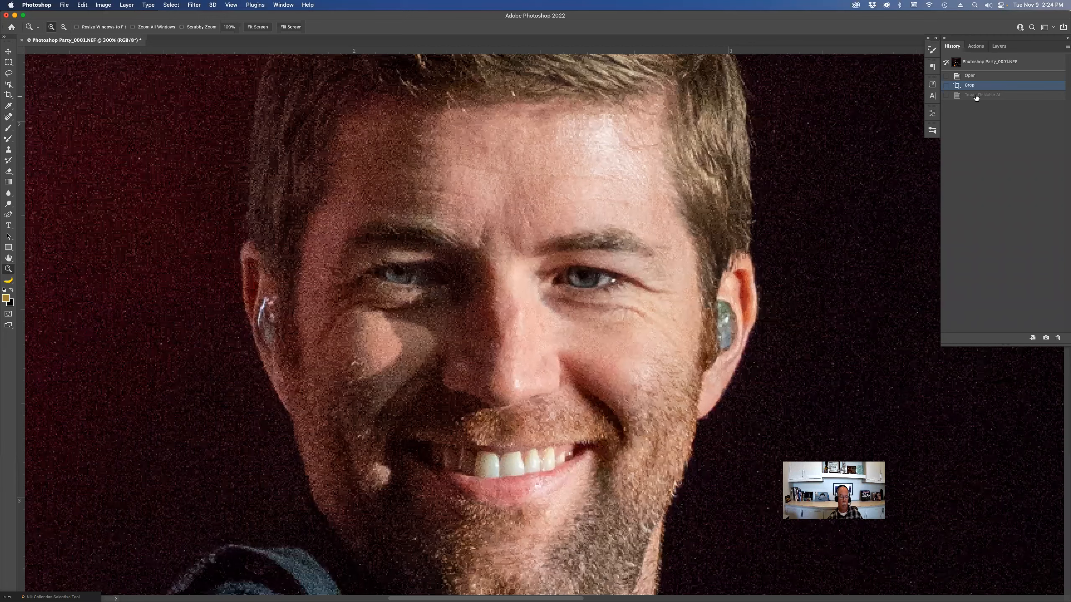
{"action": "left_click", "coordinate": [976, 95]}
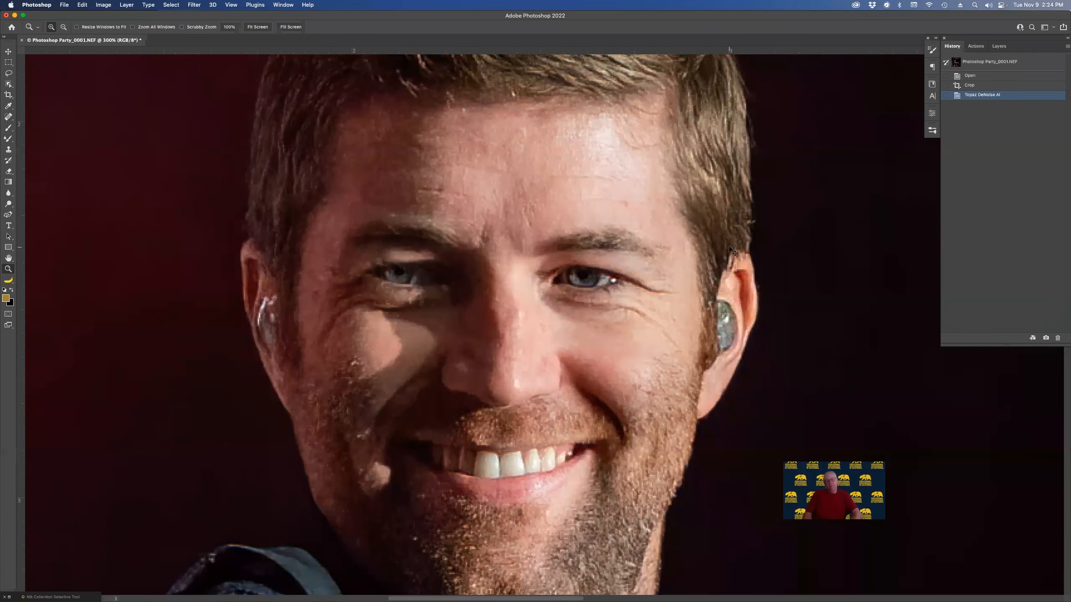
- Sharpen the whole photo with Topaz Sharpen AI using the Motion Blur model, Very Noisy option and auto settings, previewing the face before applying
{"action": "key", "text": "super+0"}
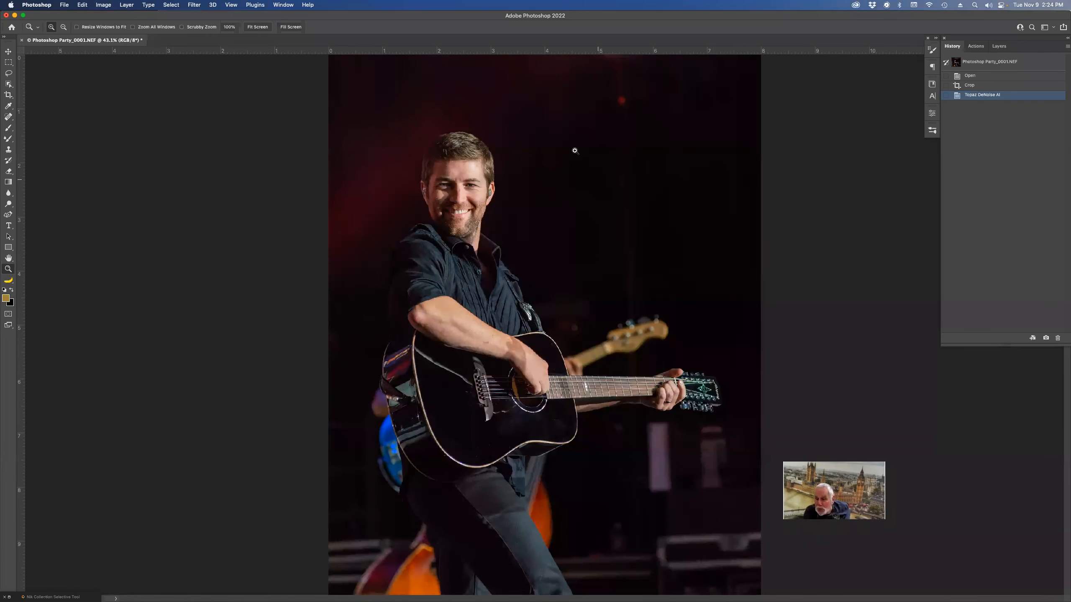
{"action": "left_click", "coordinate": [194, 4]}
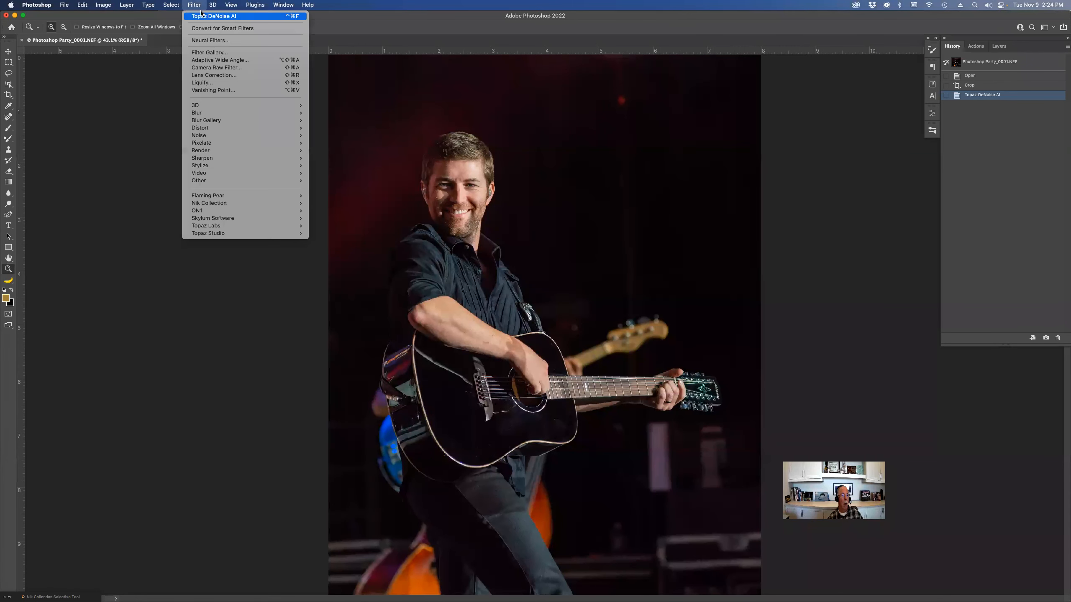
{"action": "mouse_move", "coordinate": [245, 227]}
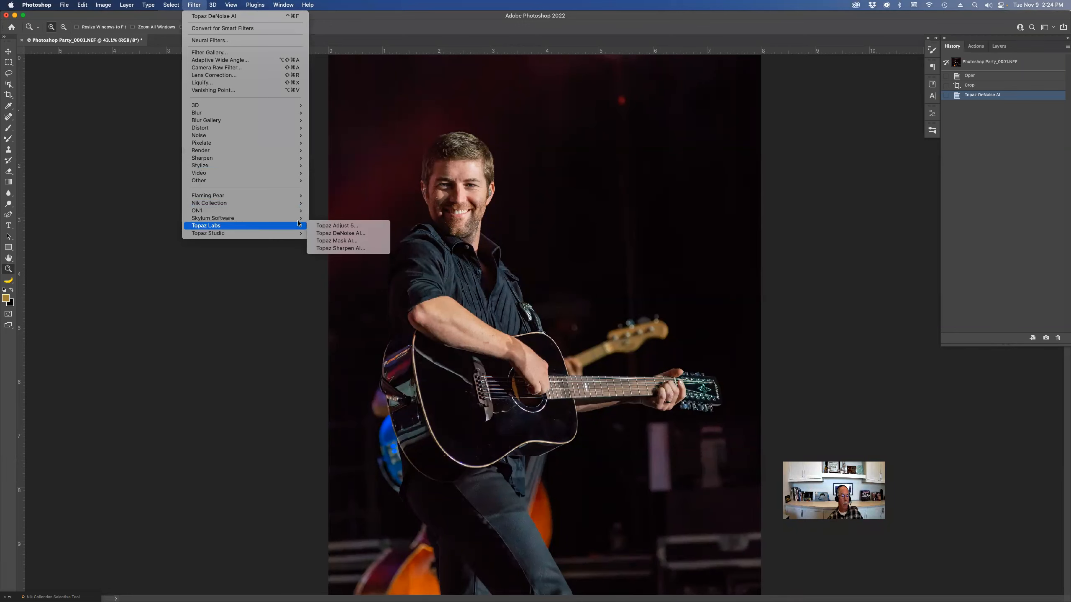
{"action": "left_click", "coordinate": [335, 250]}
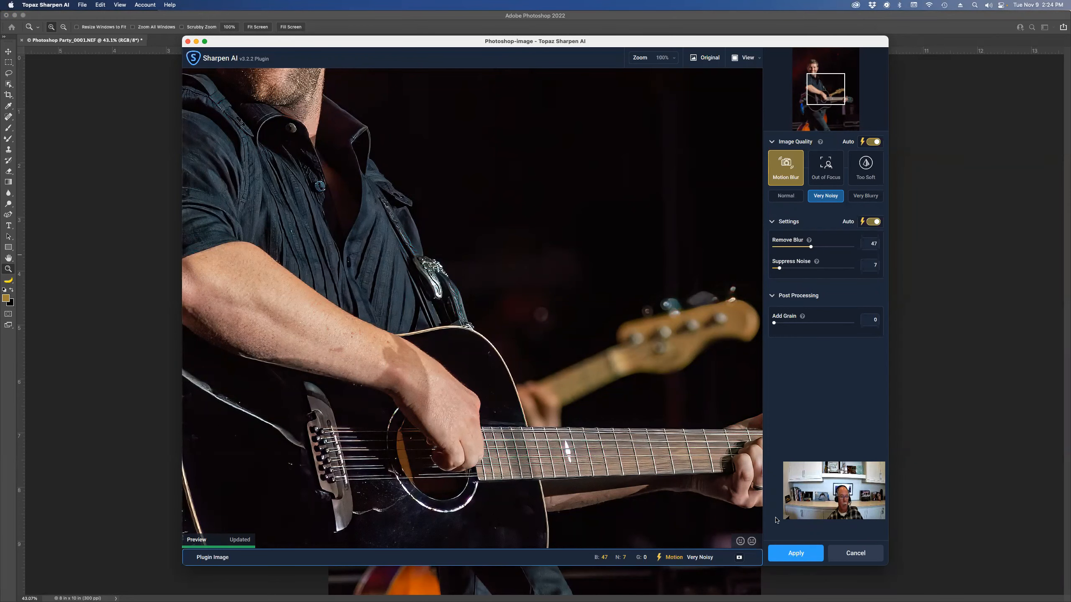
{"action": "left_click_drag", "start_coordinate": [434, 172], "coordinate": [603, 341]}
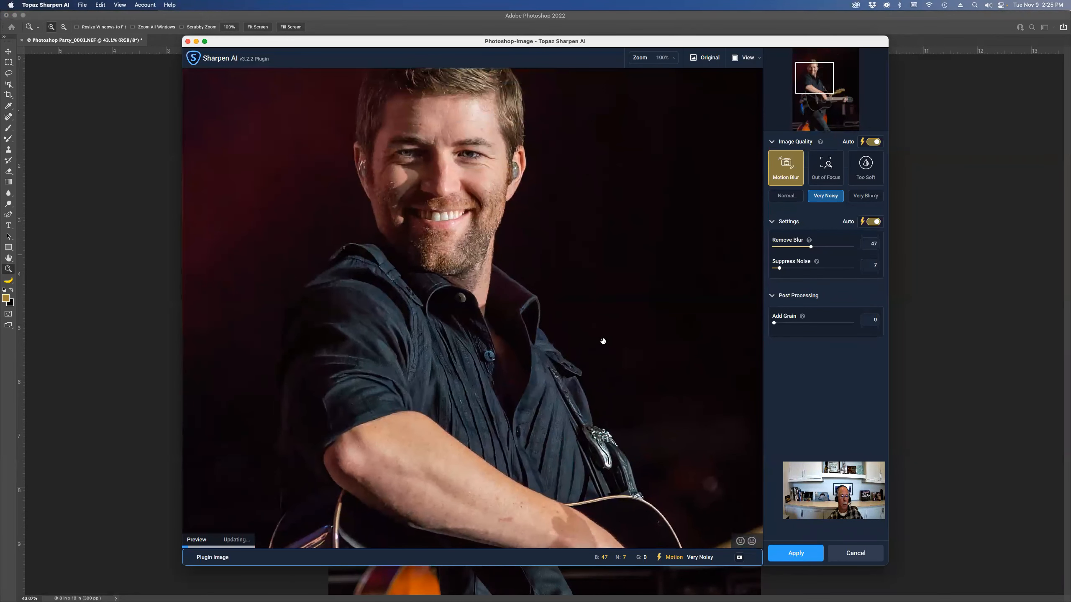
{"action": "left_click", "coordinate": [802, 554]}
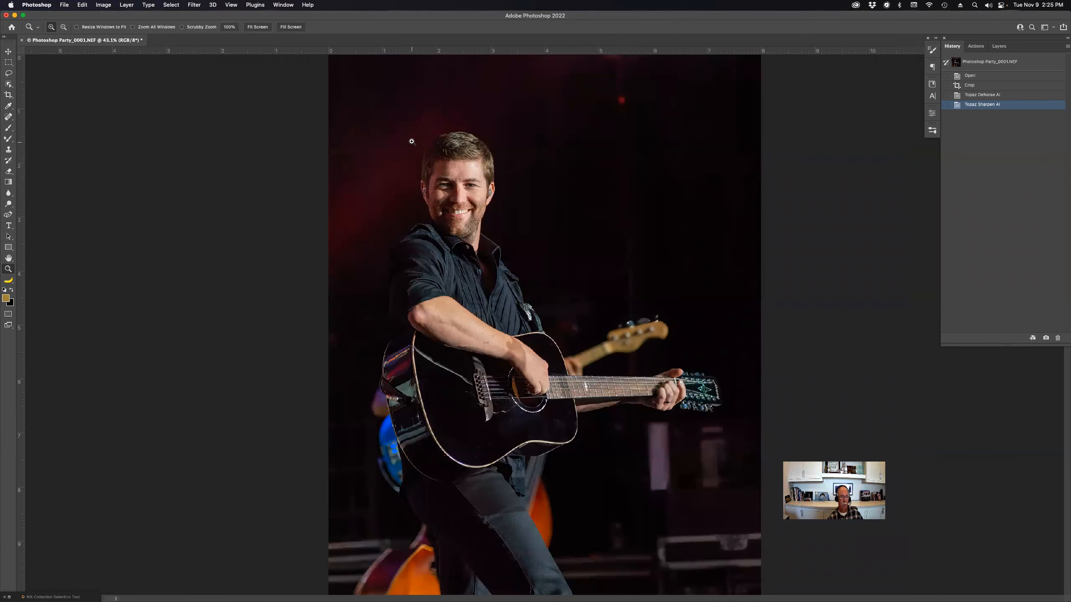
- Compare the face close up across the Crop, Topaz DeNoise AI and Topaz Sharpen AI history states, ending on the sharpened state
{"action": "left_click_drag", "start_coordinate": [402, 139], "coordinate": [527, 297]}
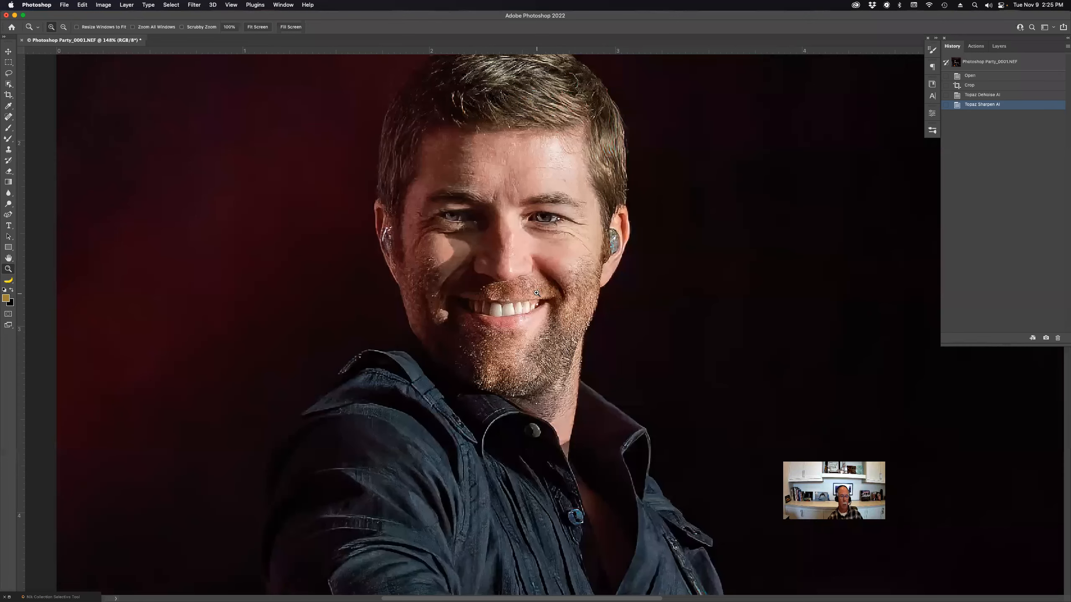
{"action": "left_click", "coordinate": [525, 299]}
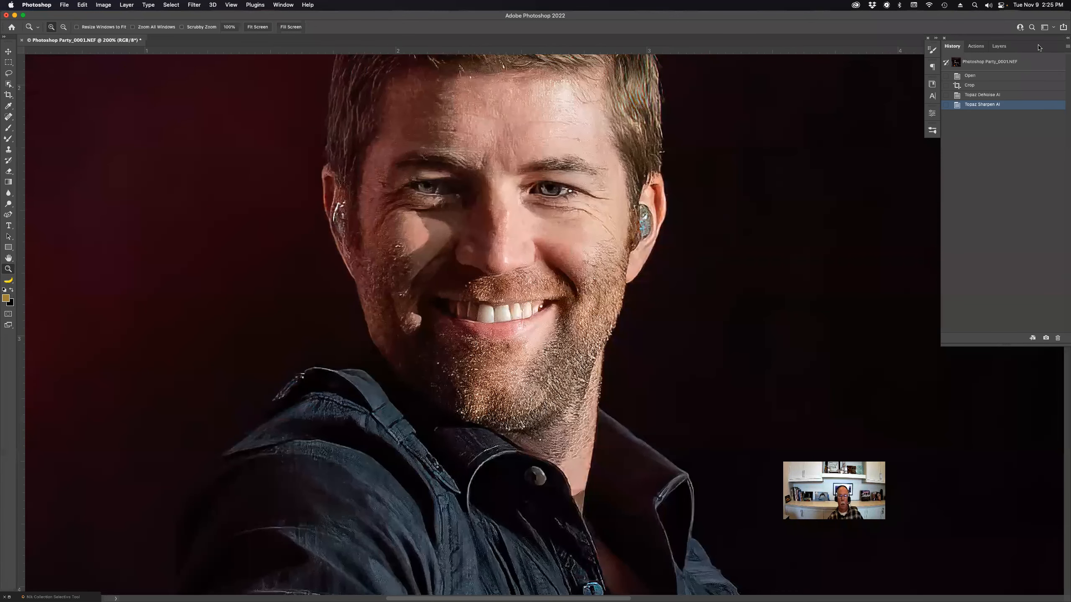
{"action": "left_click", "coordinate": [982, 94]}
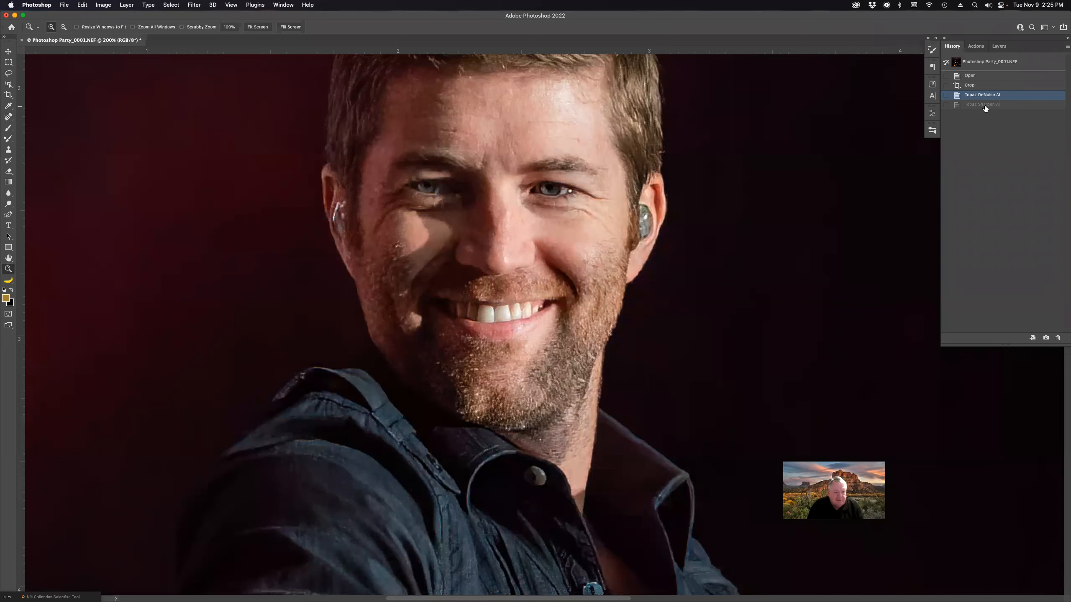
{"action": "left_click", "coordinate": [985, 105]}
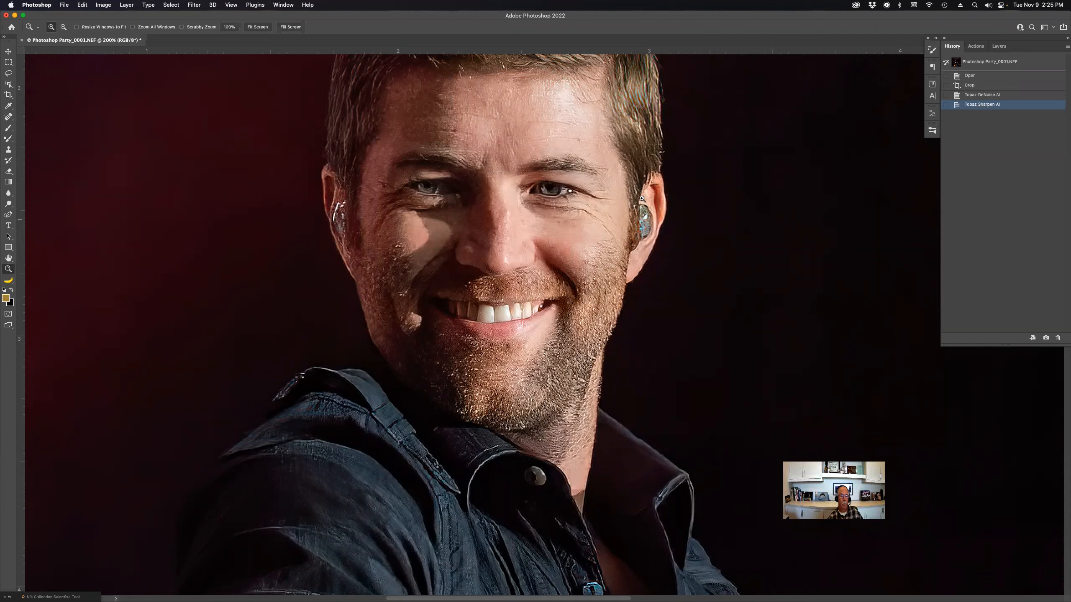
{"action": "left_click", "coordinate": [993, 99]}
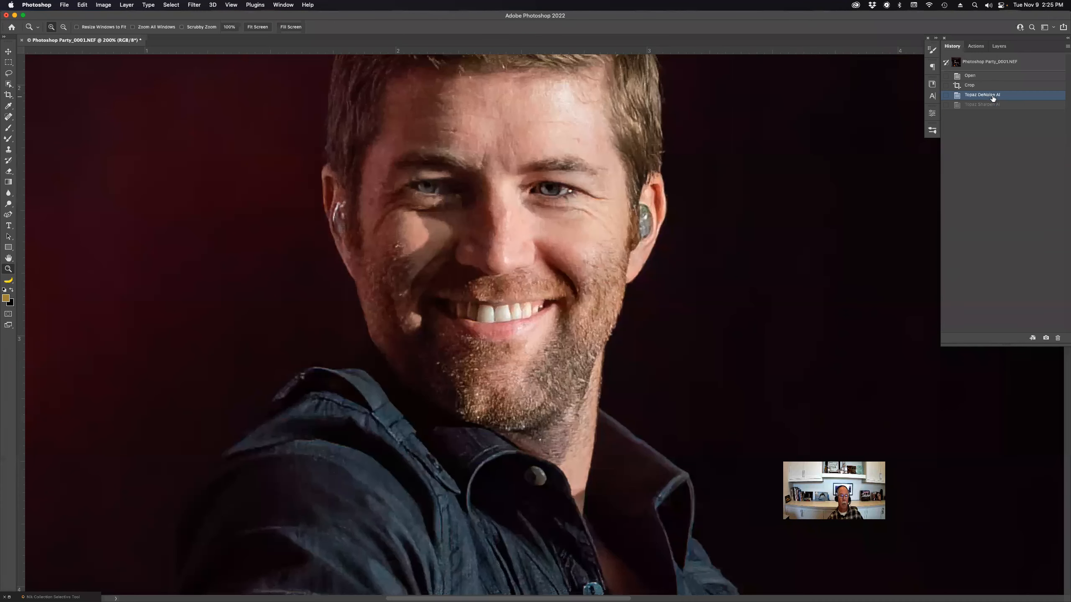
{"action": "left_click", "coordinate": [982, 87]}
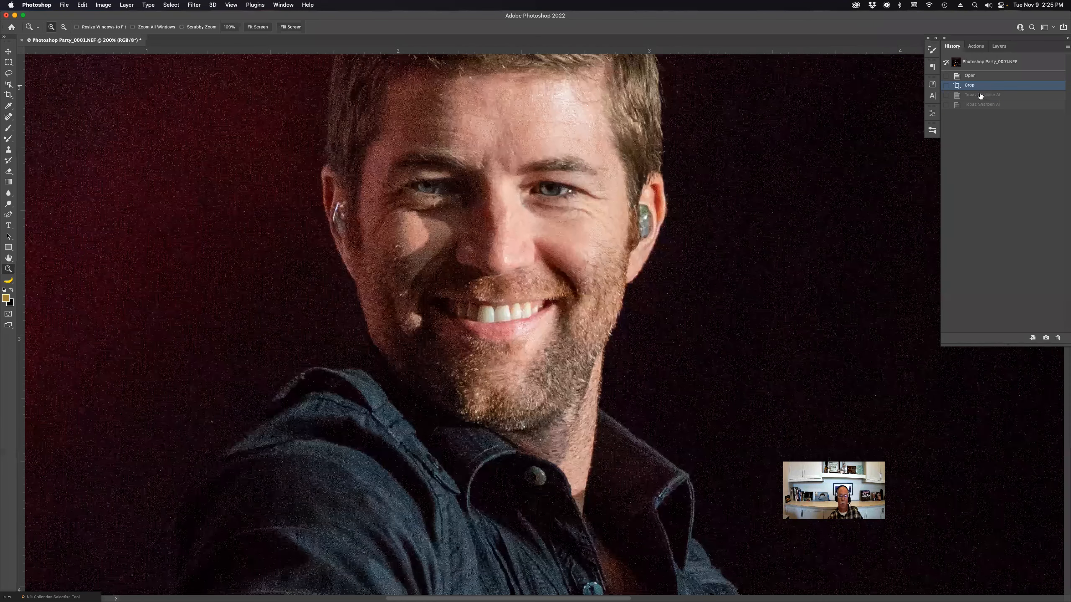
{"action": "left_click", "coordinate": [981, 96]}
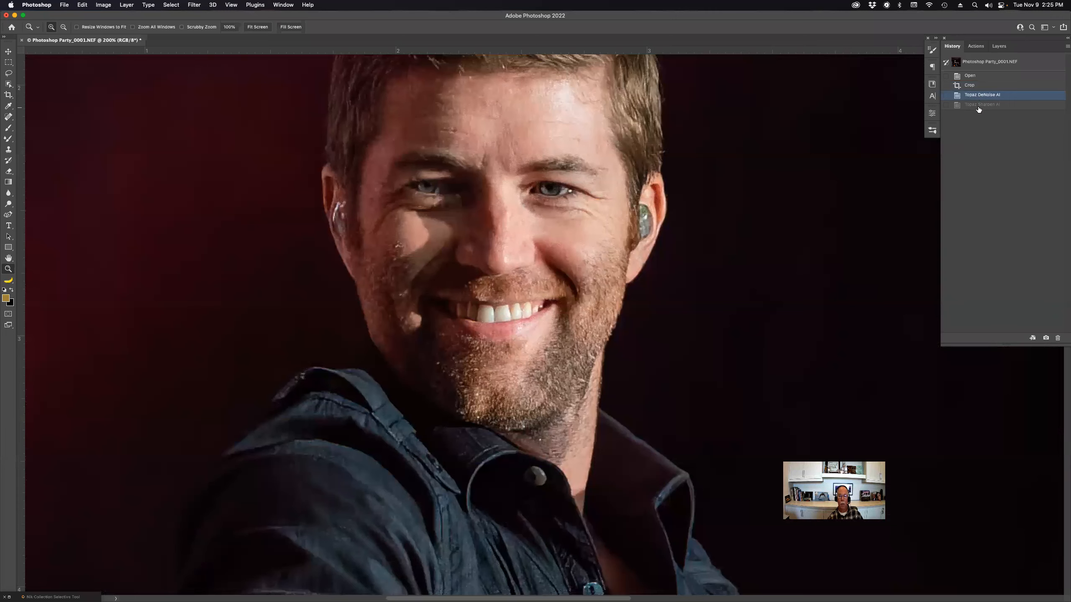
{"action": "left_click", "coordinate": [979, 106]}
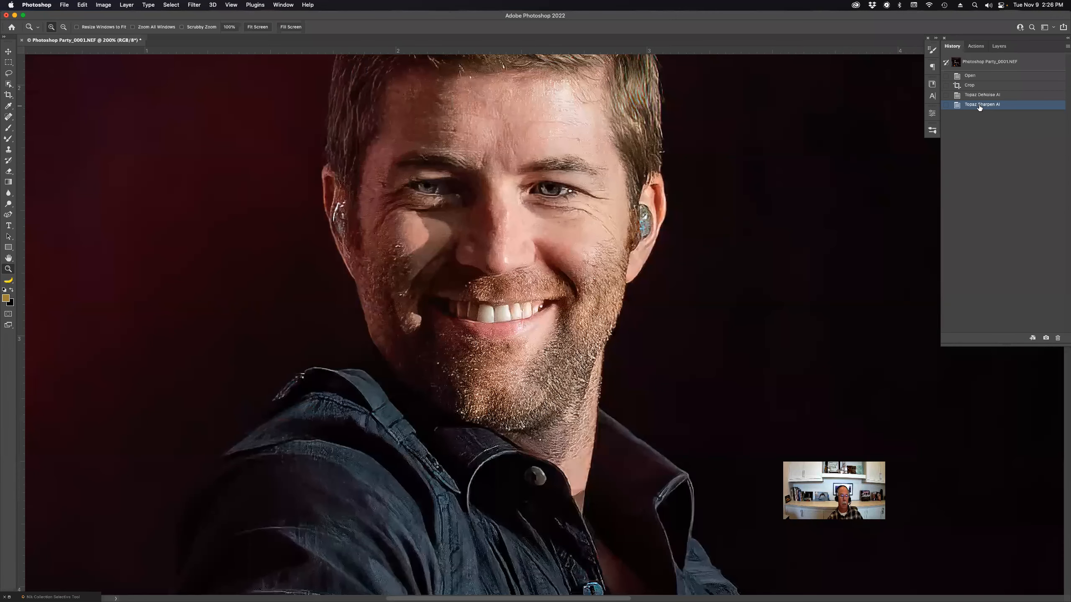
- Inspect the sharpened photo as a whole, and check the guitar, strings and shirt detail up close
{"action": "key", "text": "alt"}
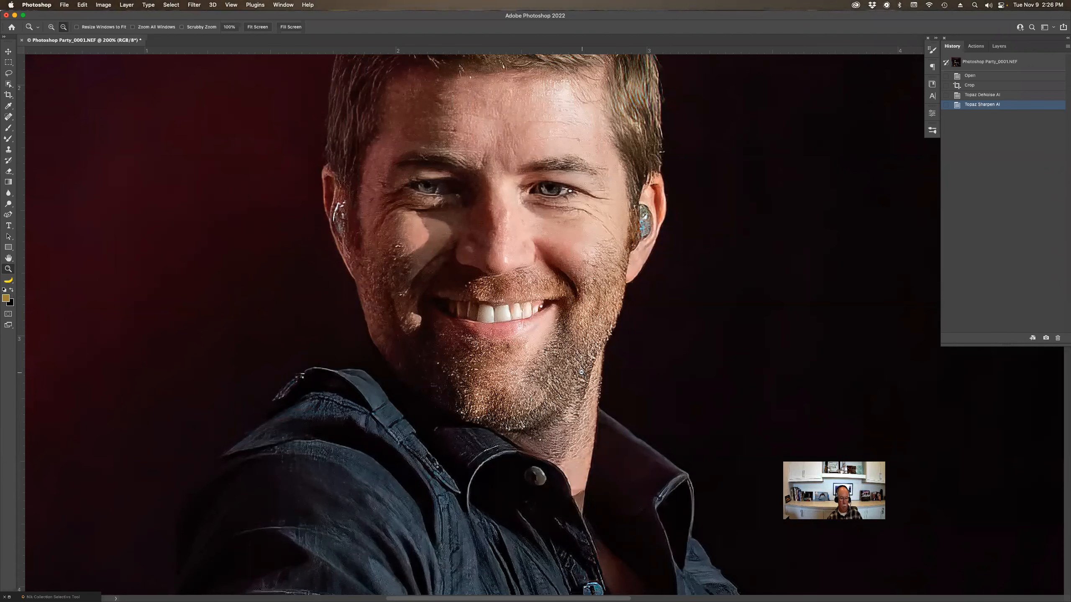
{"action": "left_click", "coordinate": [581, 372], "text": "alt"}
{"action": "key", "text": "super+minus"}
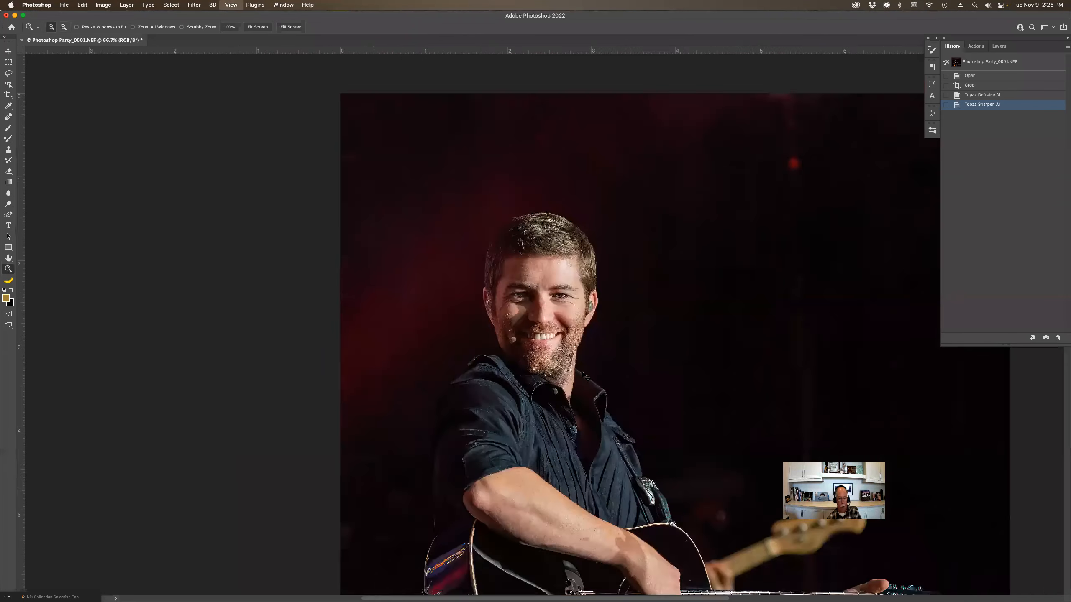
{"action": "key", "text": "super+0"}
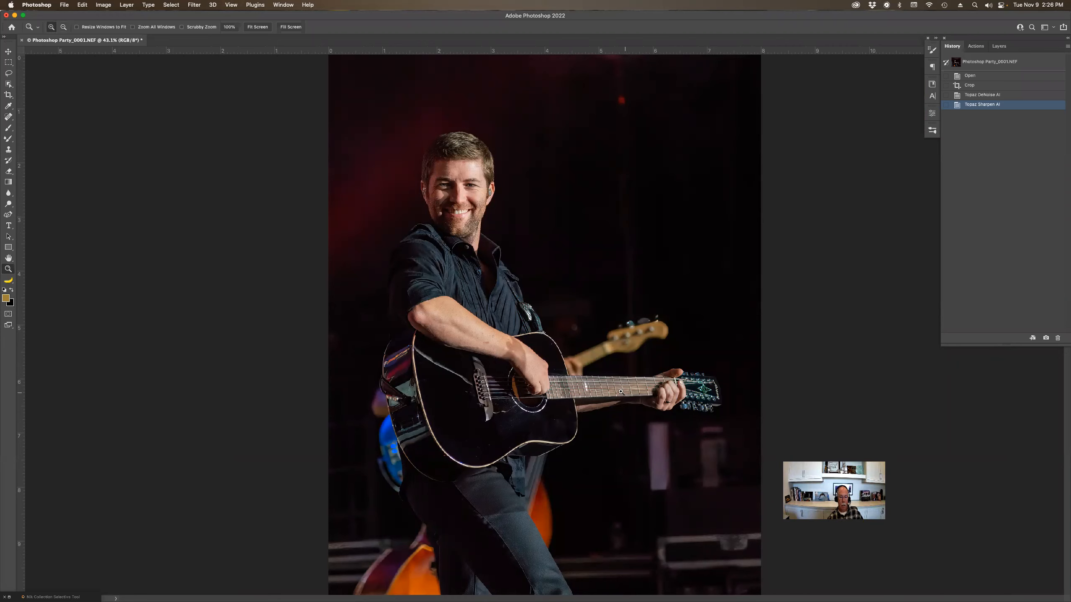
{"action": "left_click", "coordinate": [586, 389]}
{"action": "left_click", "coordinate": [588, 389]}
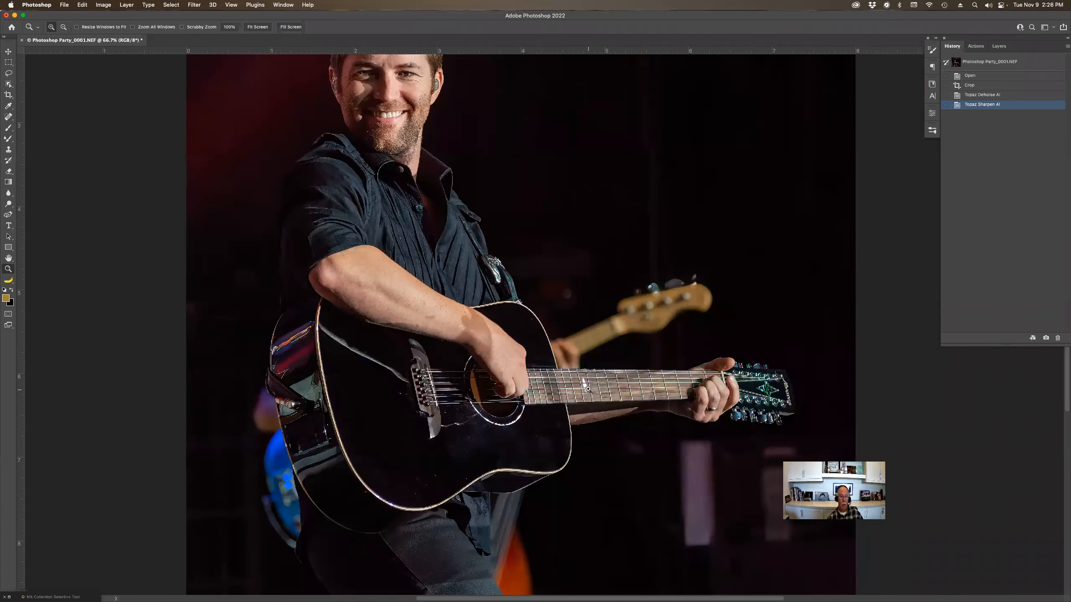
{"action": "left_click", "coordinate": [588, 390]}
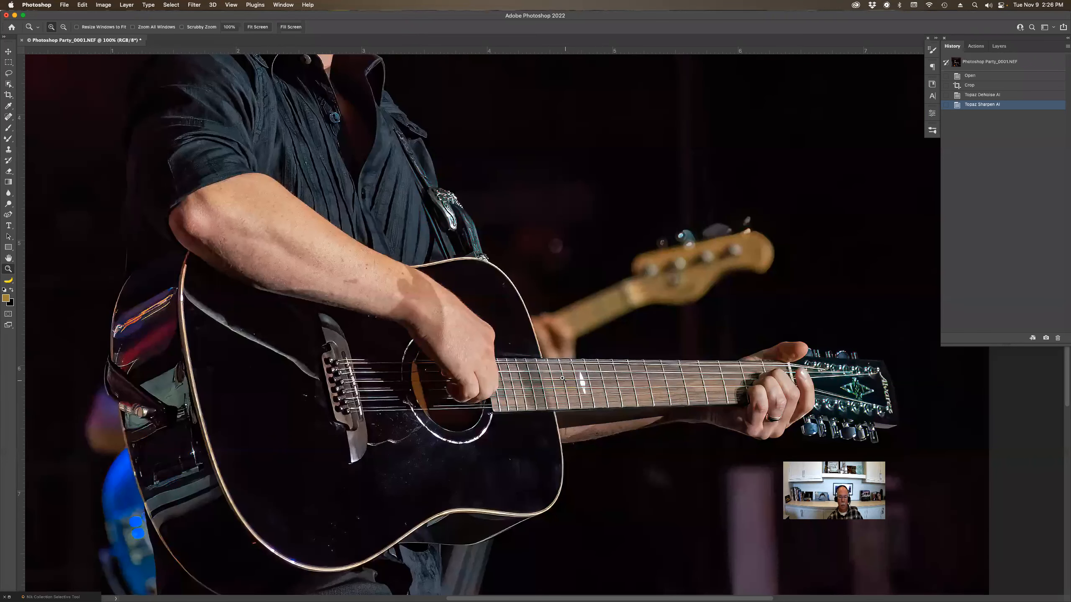
{"action": "scroll", "coordinate": [529, 349], "scroll_direction": "up", "scroll_amount": 5}
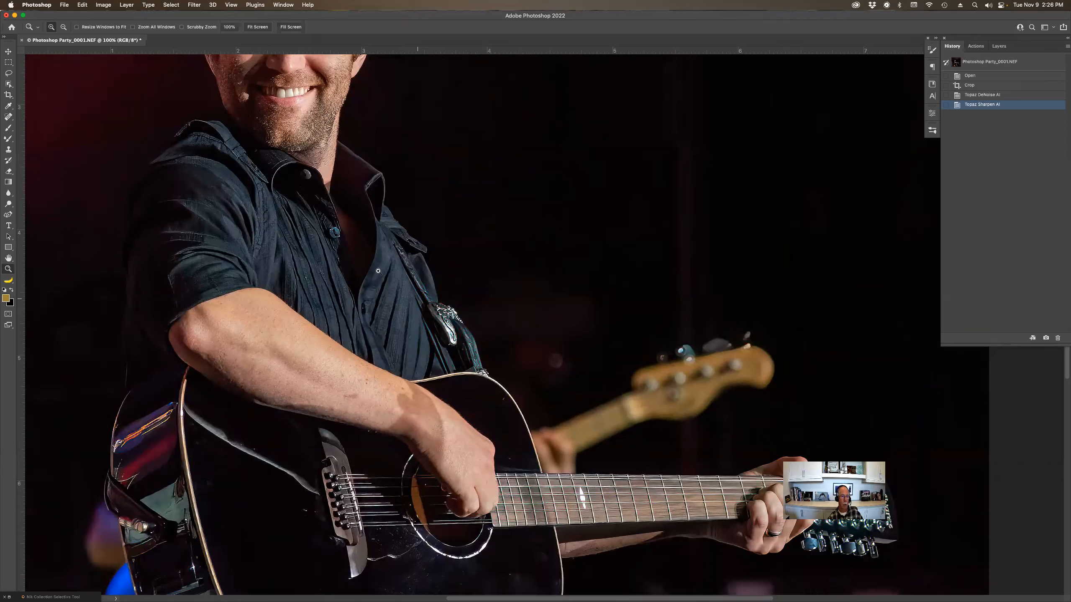
- Run Topaz Sharpen AI on the photo a second time as the last-used filter
{"action": "key", "text": "super+f"}
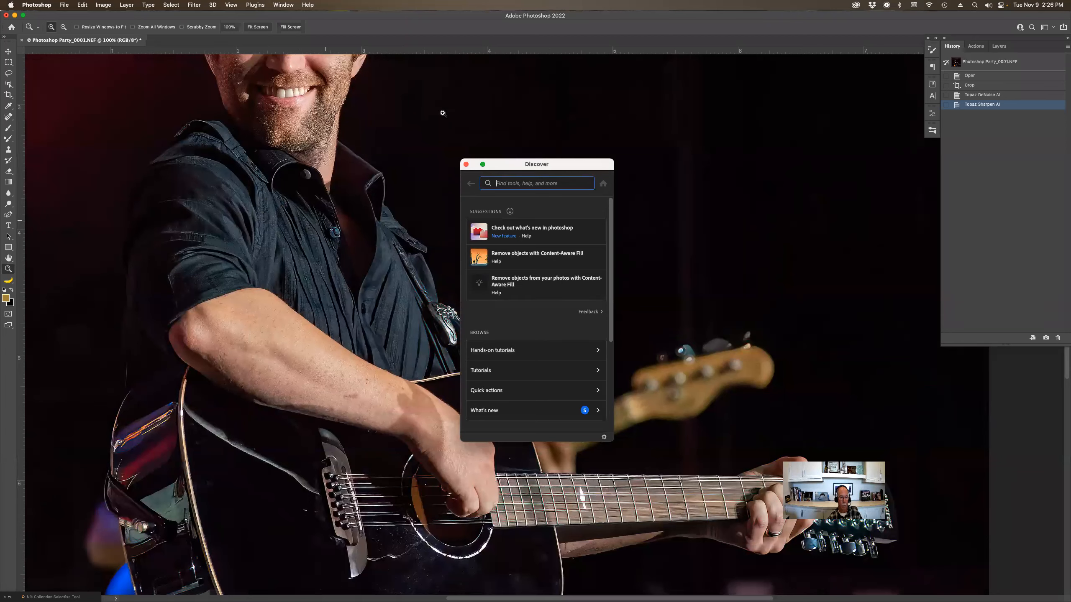
{"action": "left_click", "coordinate": [466, 164]}
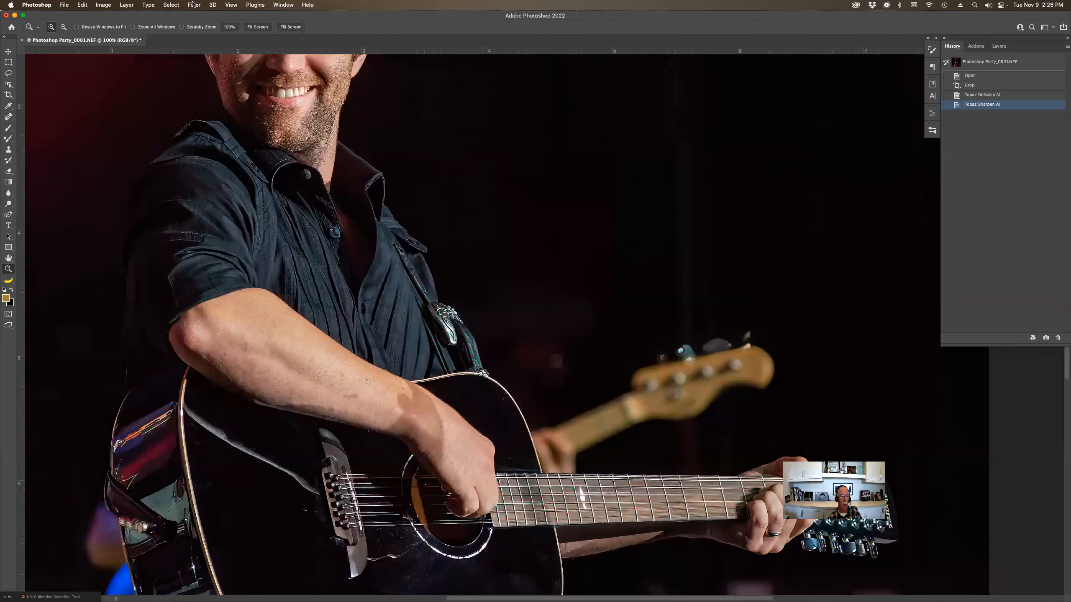
{"action": "left_click", "coordinate": [83, 5]}
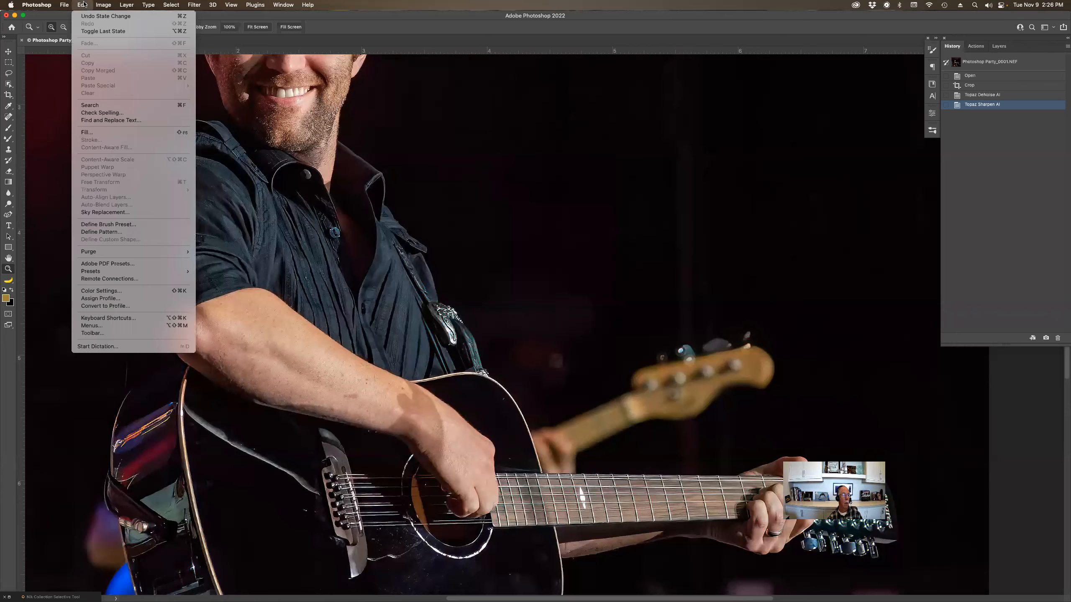
{"action": "mouse_move", "coordinate": [194, 5]}
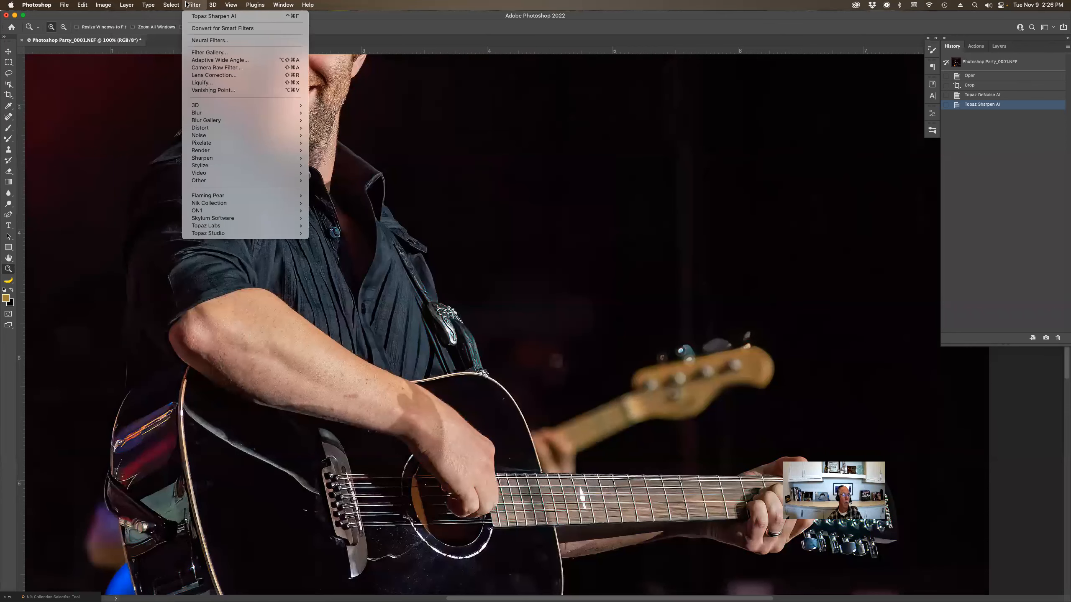
{"action": "left_click", "coordinate": [221, 17]}
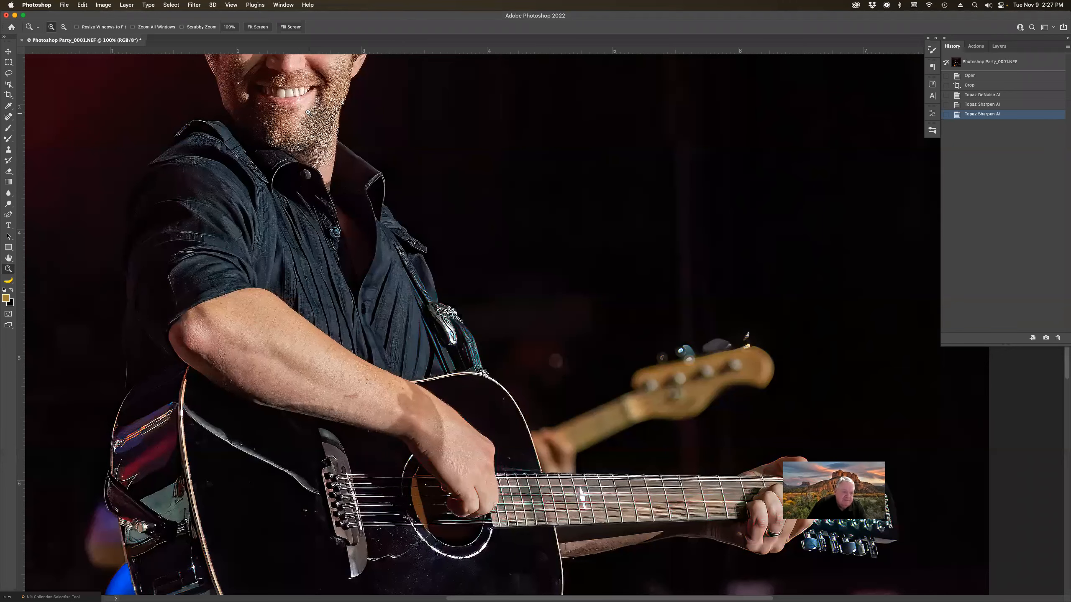
- Examine the face and beard at 300% and compare the first and second Topaz Sharpen AI history states
{"action": "left_click_drag", "start_coordinate": [309, 113], "coordinate": [578, 354]}
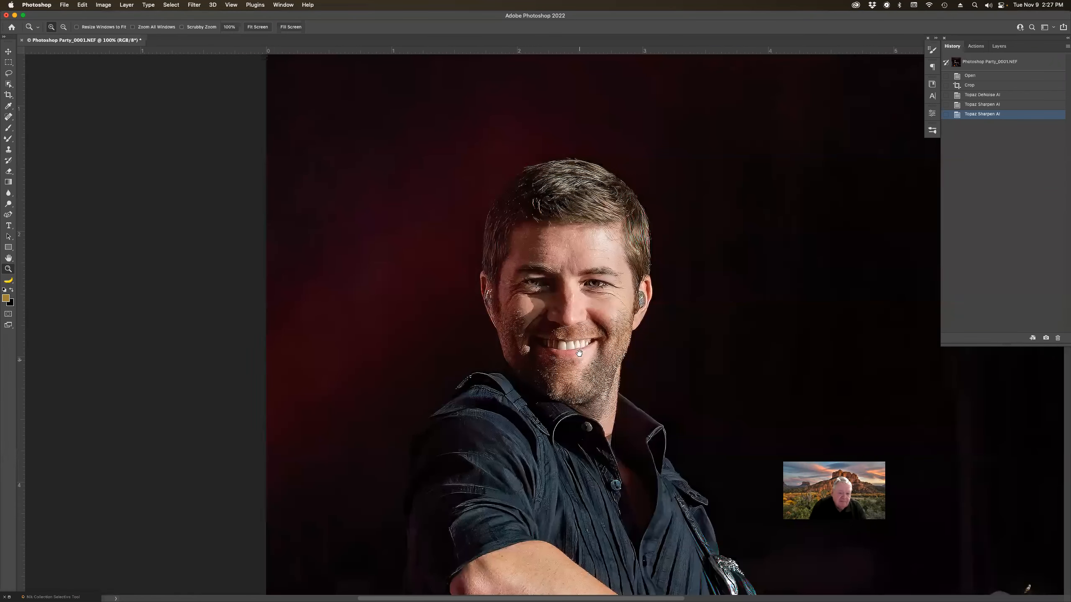
{"action": "left_click", "coordinate": [580, 354]}
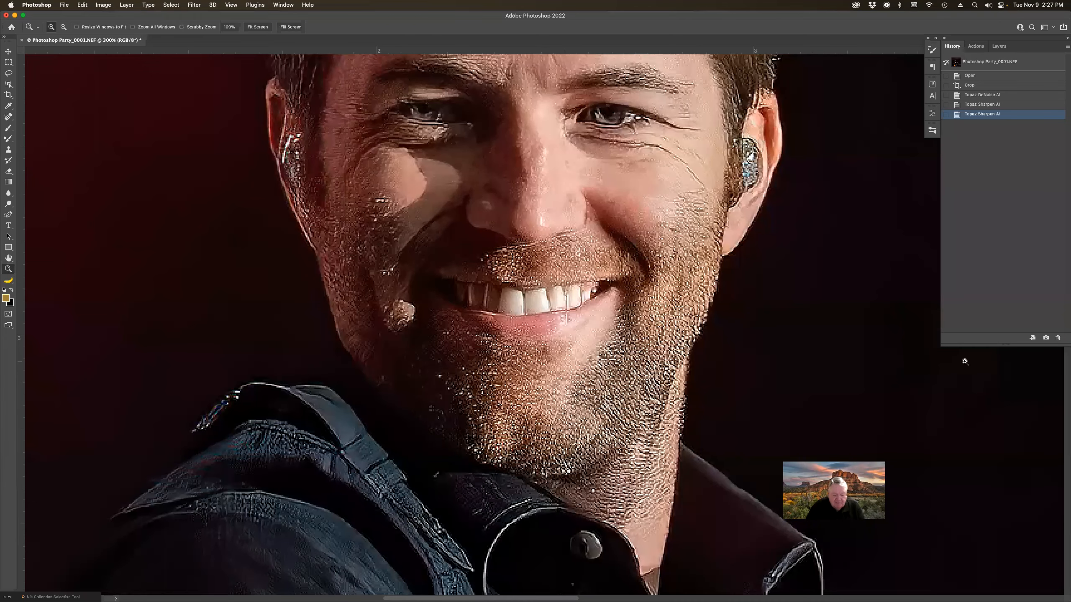
{"action": "left_click", "coordinate": [990, 107]}
{"action": "left_click", "coordinate": [987, 114]}
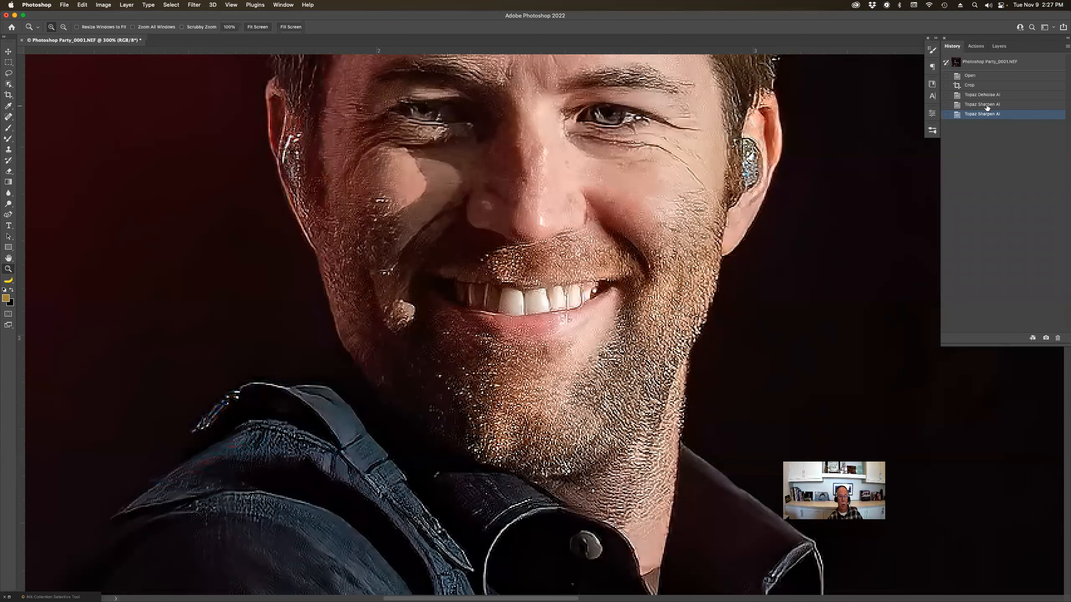
{"action": "left_click", "coordinate": [987, 107]}
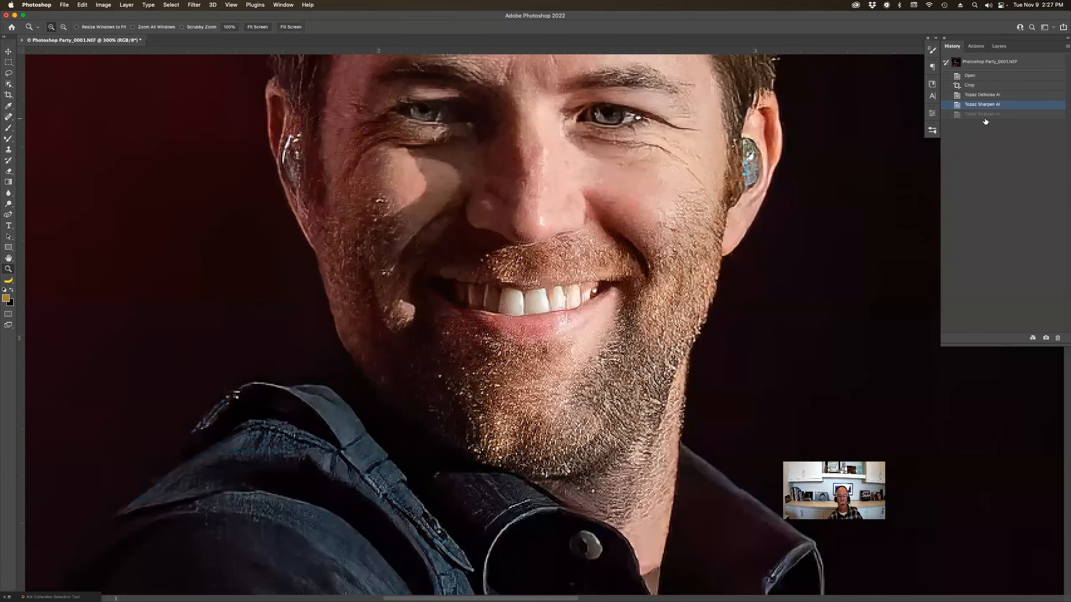
{"action": "left_click", "coordinate": [984, 117]}
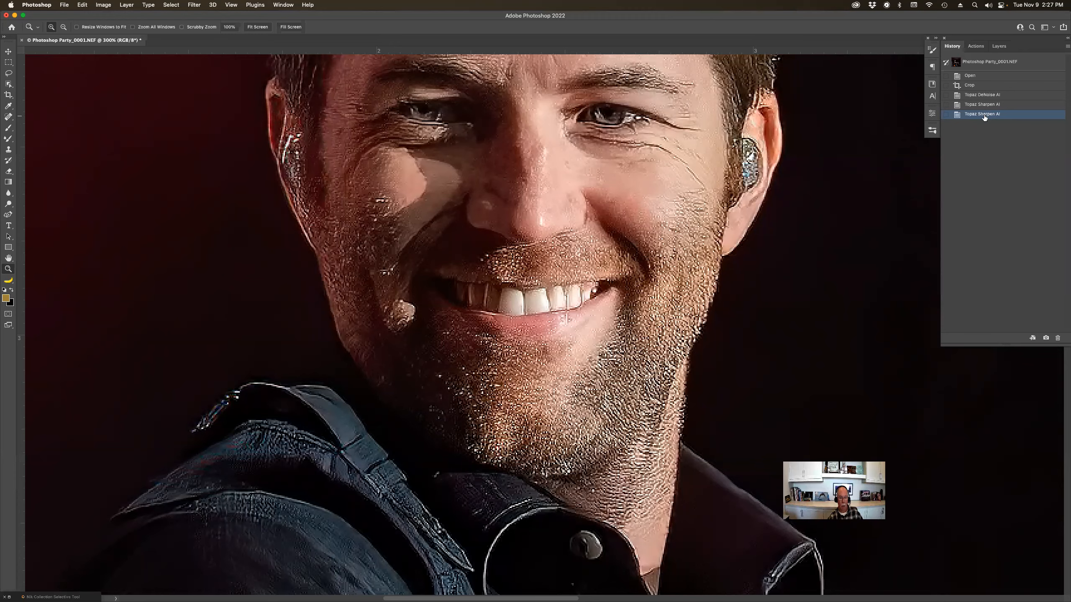
- Undo the second sharpening by returning to the first Topaz Sharpen AI history state, comparing it with the Topaz DeNoise AI state
{"action": "left_click", "coordinate": [985, 106]}
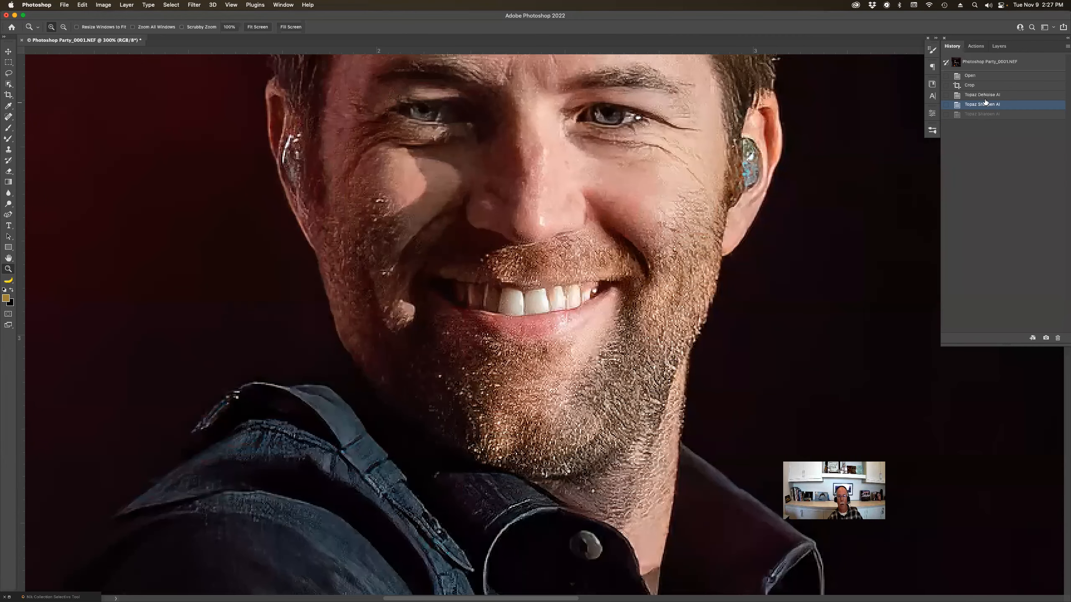
{"action": "left_click", "coordinate": [985, 95]}
{"action": "left_click", "coordinate": [983, 105]}
{"action": "left_click", "coordinate": [984, 96]}
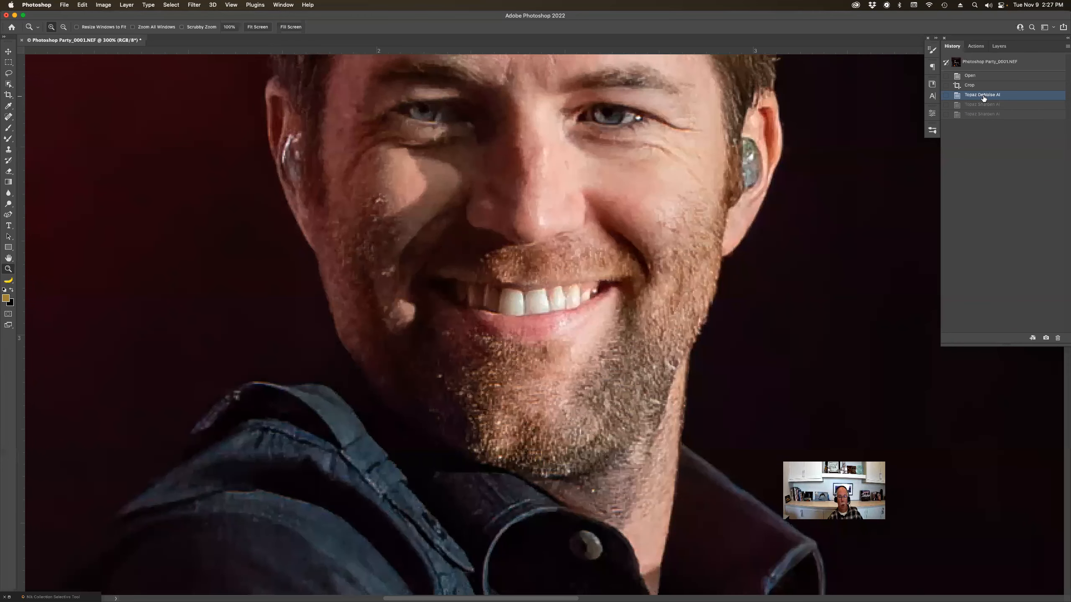
{"action": "left_click", "coordinate": [981, 106]}
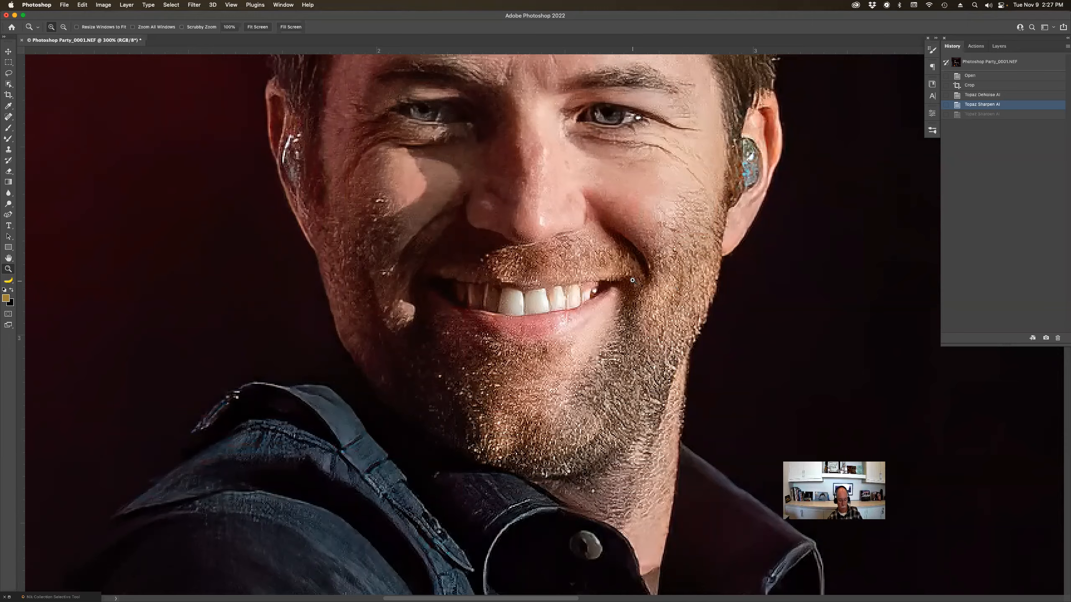
- View the whole guitarist photo and restore the second Topaz Sharpen AI history state
{"action": "key", "text": "super+0"}
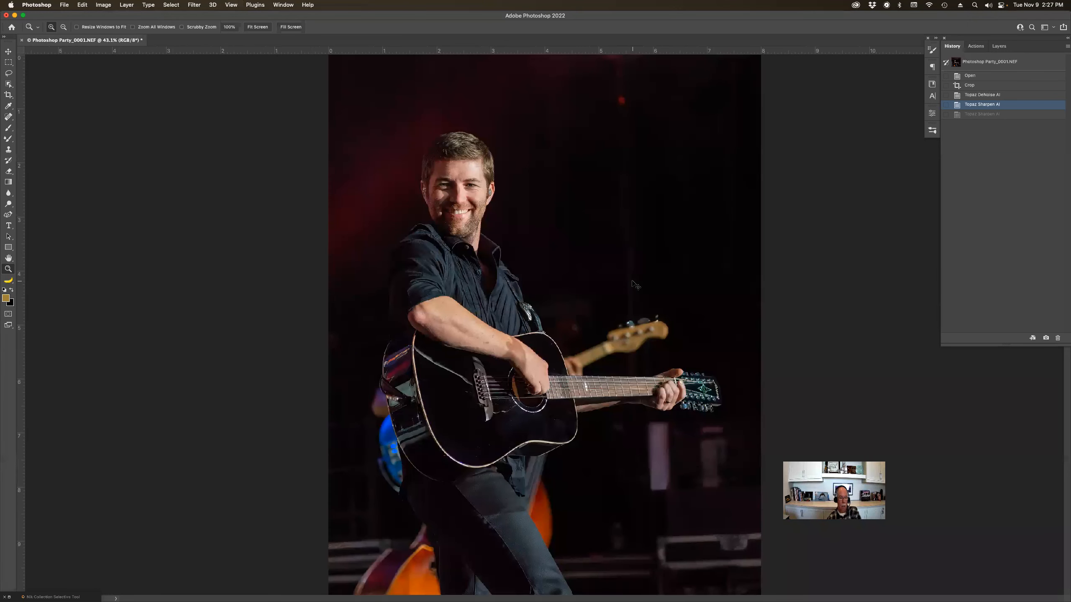
{"action": "key", "text": "super+minus"}
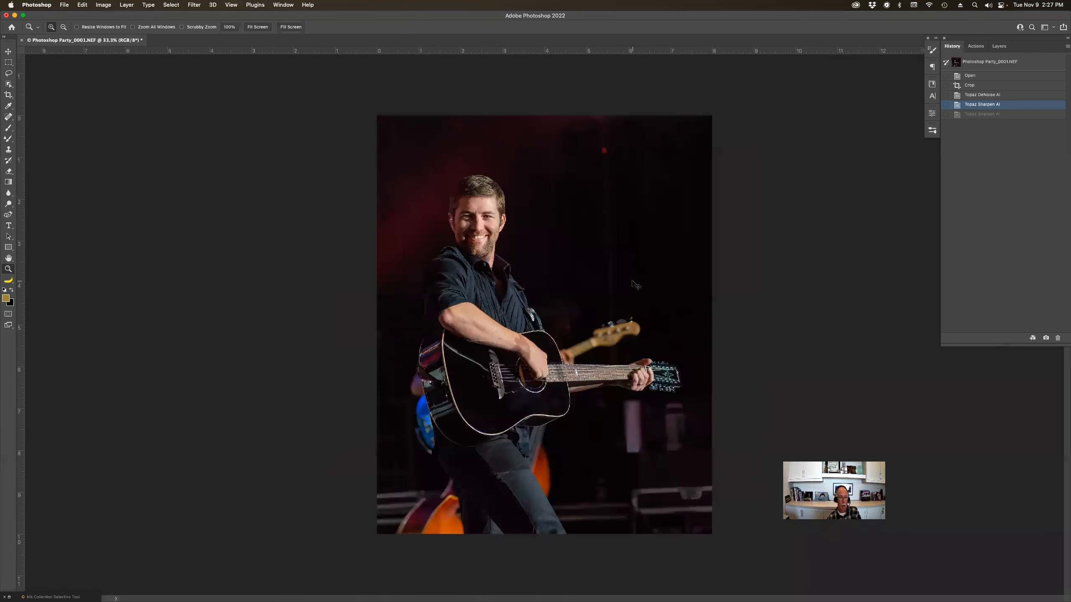
{"action": "left_click", "coordinate": [480, 228]}
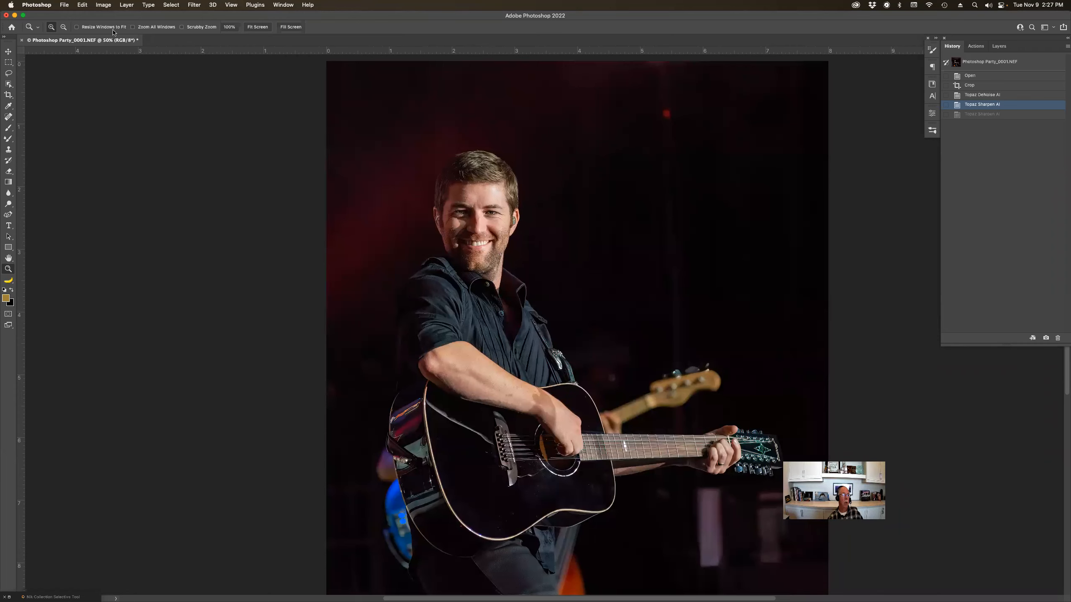
{"action": "left_click", "coordinate": [83, 5]}
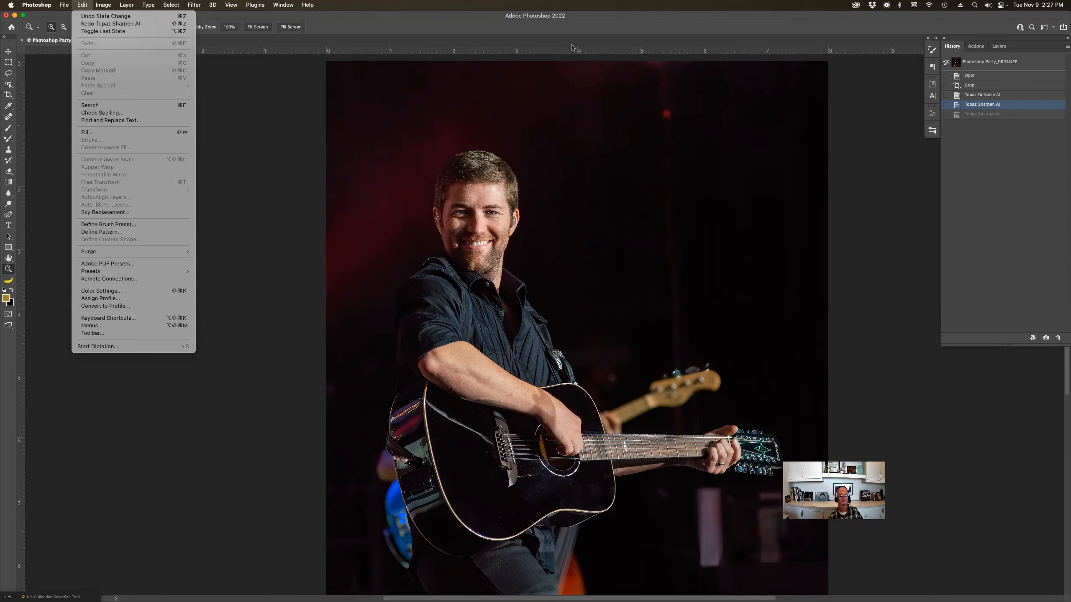
{"action": "left_click", "coordinate": [976, 116]}
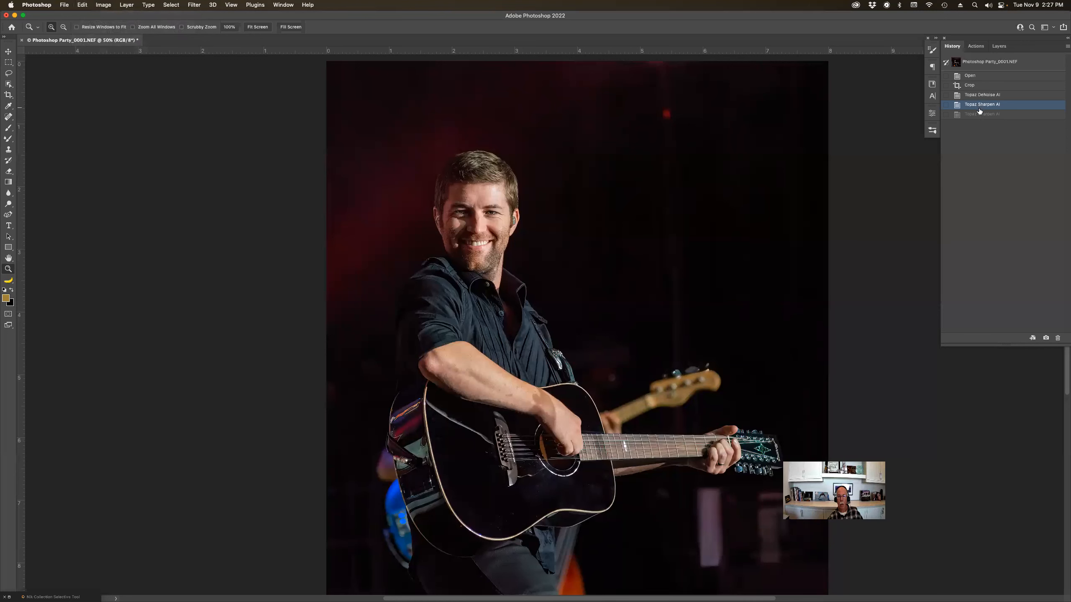
{"action": "left_click", "coordinate": [979, 114]}
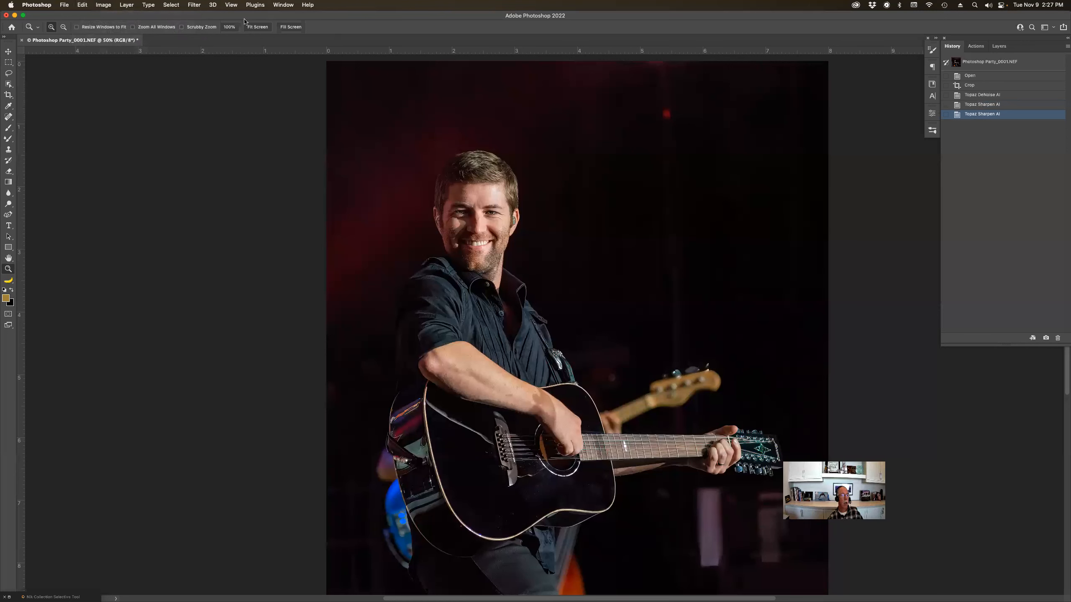
{"action": "left_click", "coordinate": [82, 5]}
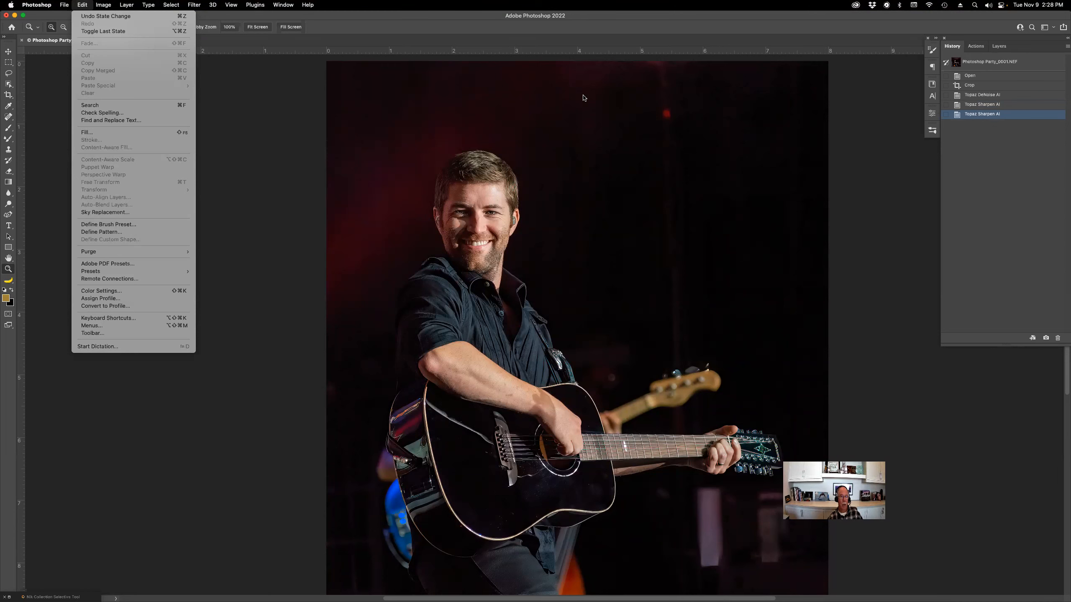
{"action": "left_click", "coordinate": [582, 189]}
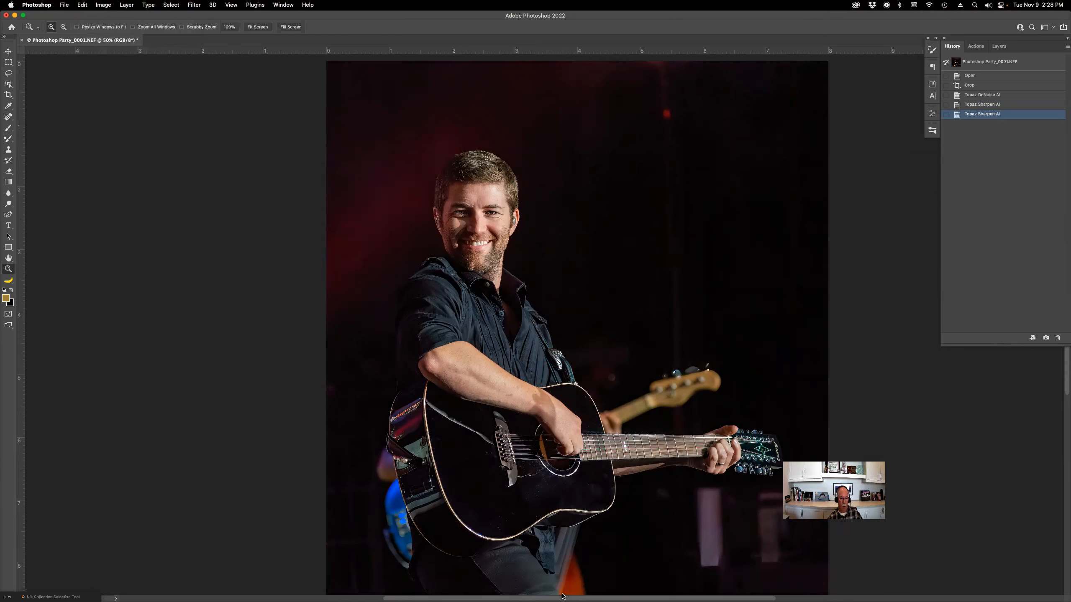
- Switch to Adobe Bridge and bring the Photoshop Party_0002.NEF thumbnail into view in the Photoshop Party folder
{"action": "mouse_move", "coordinate": [561, 596]}
{"action": "scroll", "coordinate": [572, 536], "scroll_direction": "down", "scroll_amount": 1}
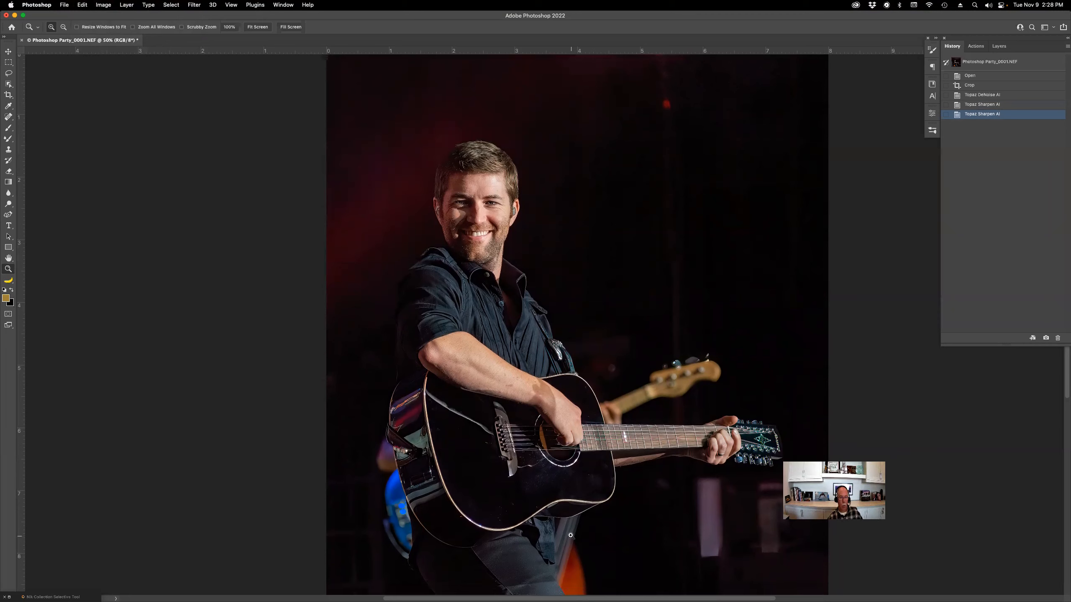
{"action": "left_click", "coordinate": [516, 588]}
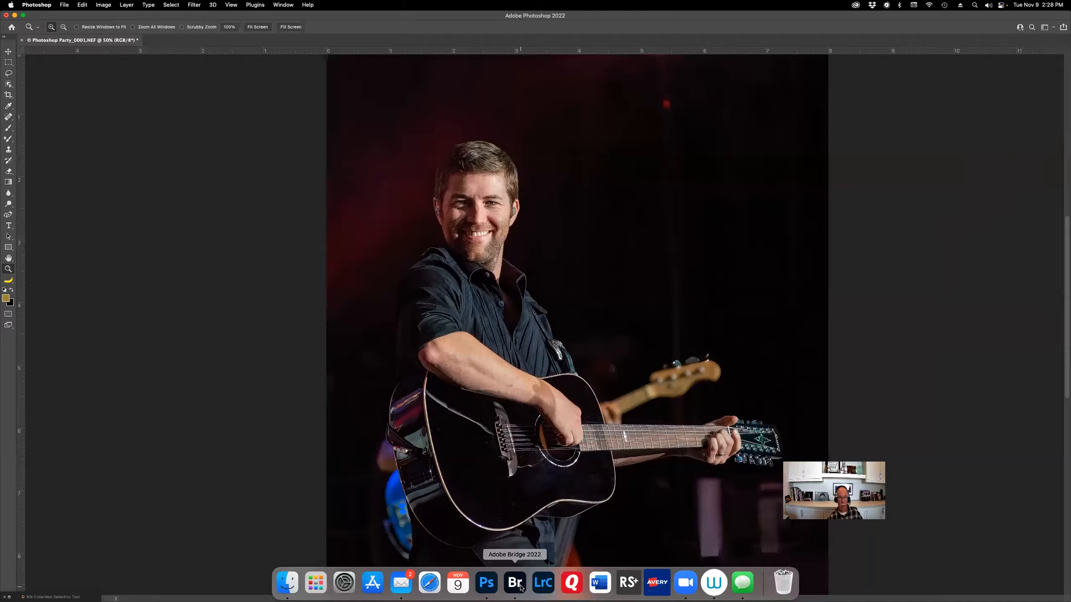
{"action": "scroll", "coordinate": [951, 530], "scroll_direction": "down", "scroll_amount": 4}
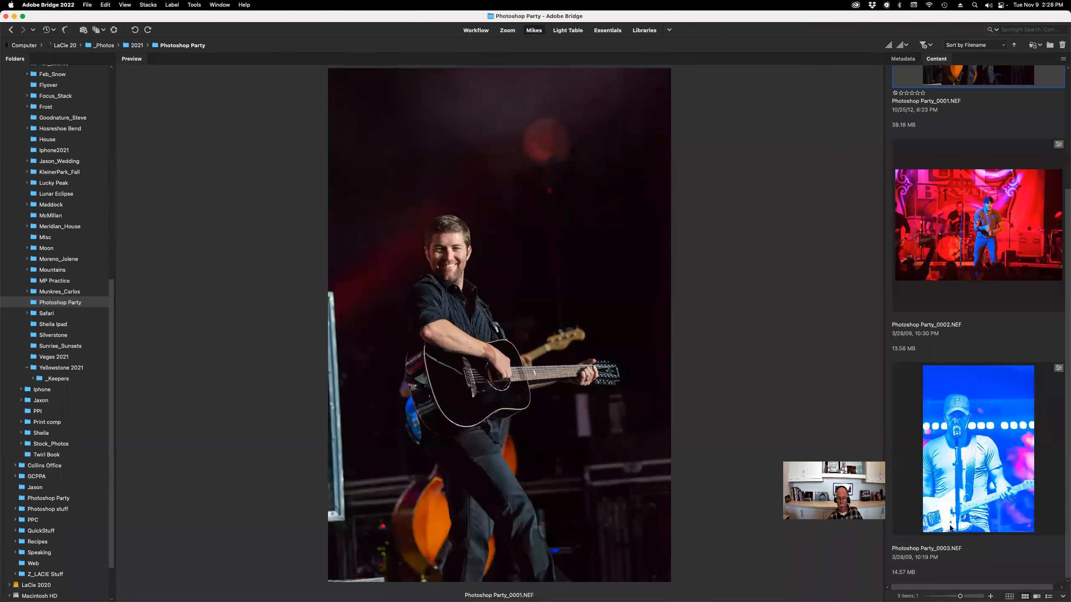
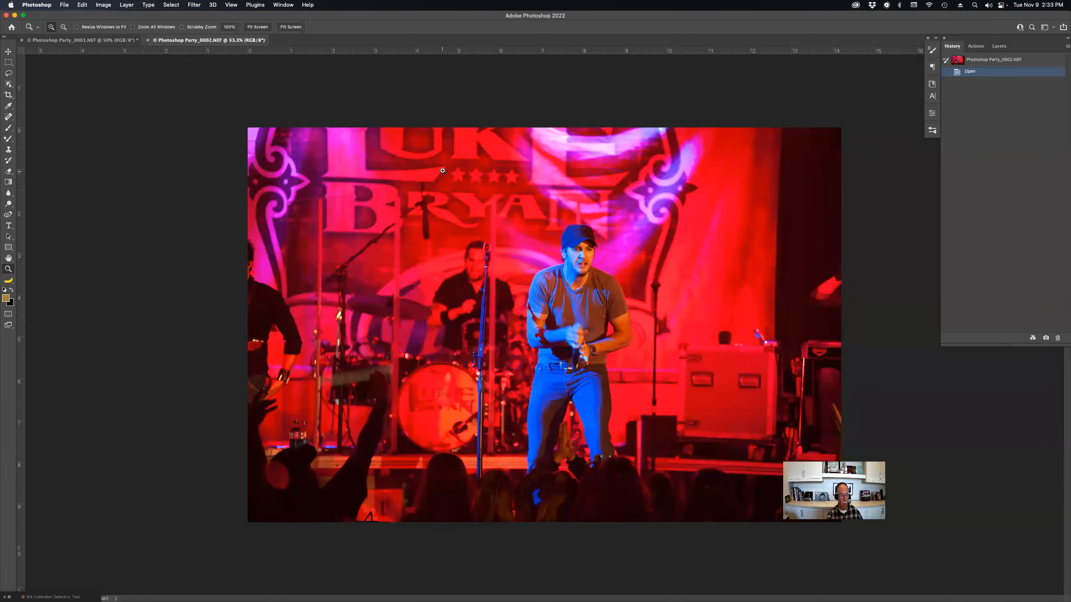
- Crop Photoshop Party_0002.NEF to an 8 x 10 in portrait at 300 px/in around the singer in the blue cap
{"action": "key", "text": "c"}
{"action": "left_click_drag", "start_coordinate": [454, 174], "coordinate": [689, 423]}
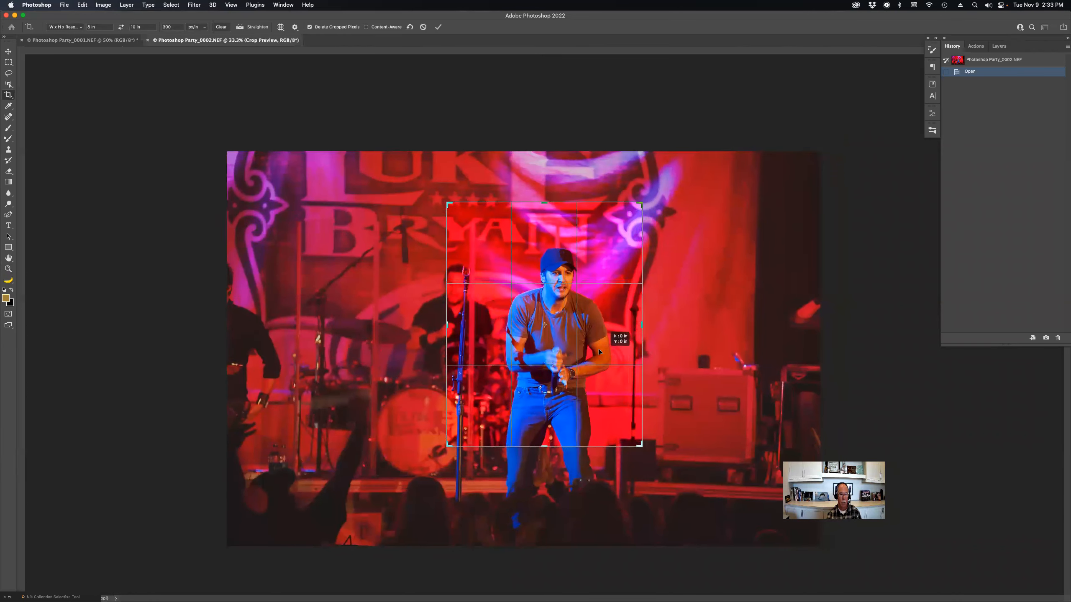
{"action": "key", "text": "Return"}
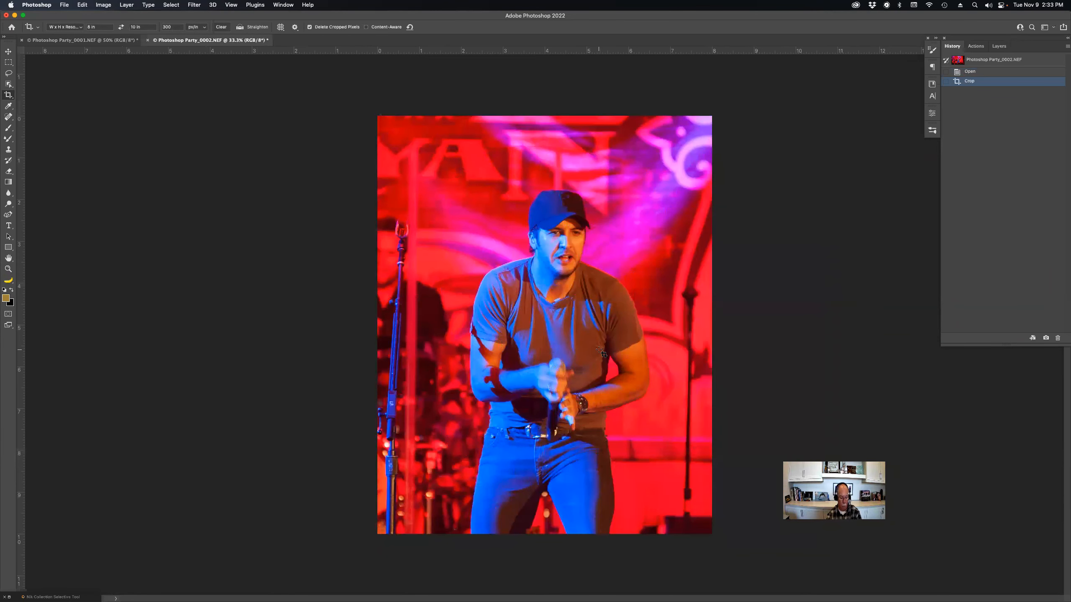
{"action": "key", "text": "super+0"}
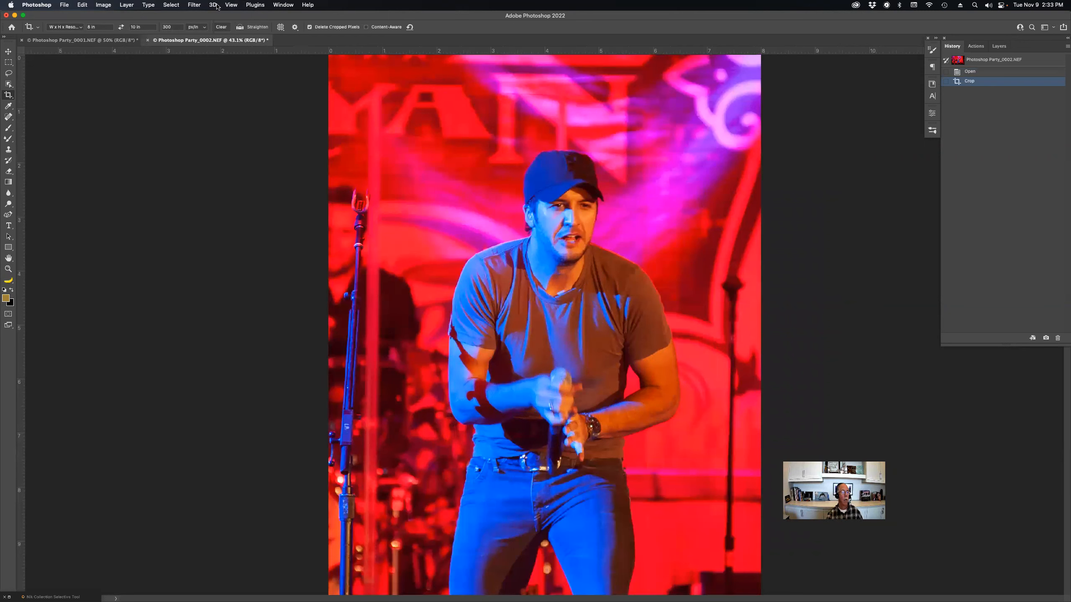
- Open Neural Filters for the cropped photo and download the Skin Smoothing filter
{"action": "left_click", "coordinate": [194, 4]}
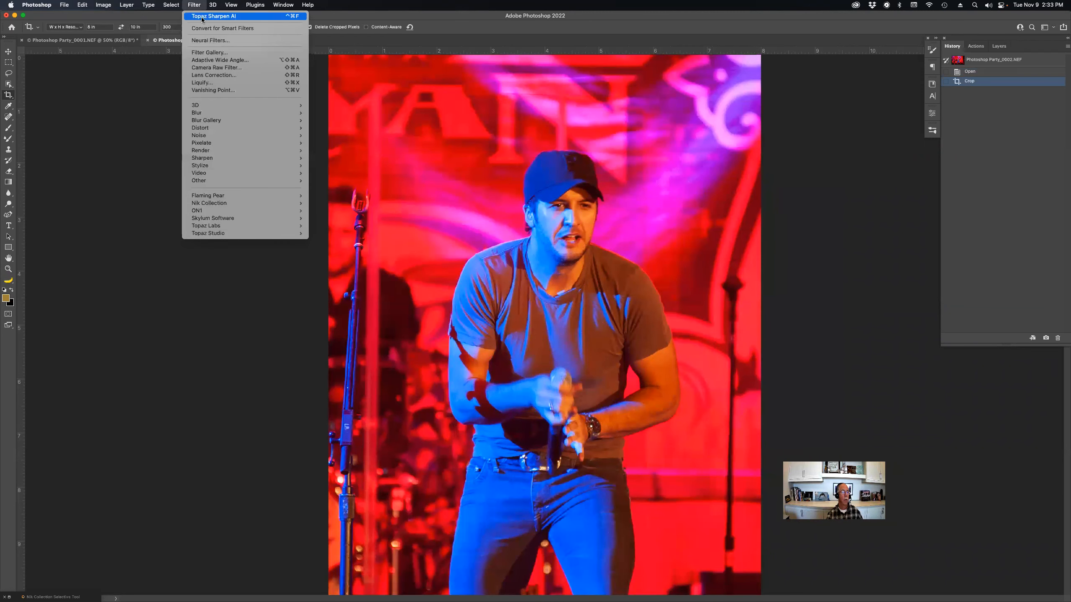
{"action": "left_click", "coordinate": [210, 40]}
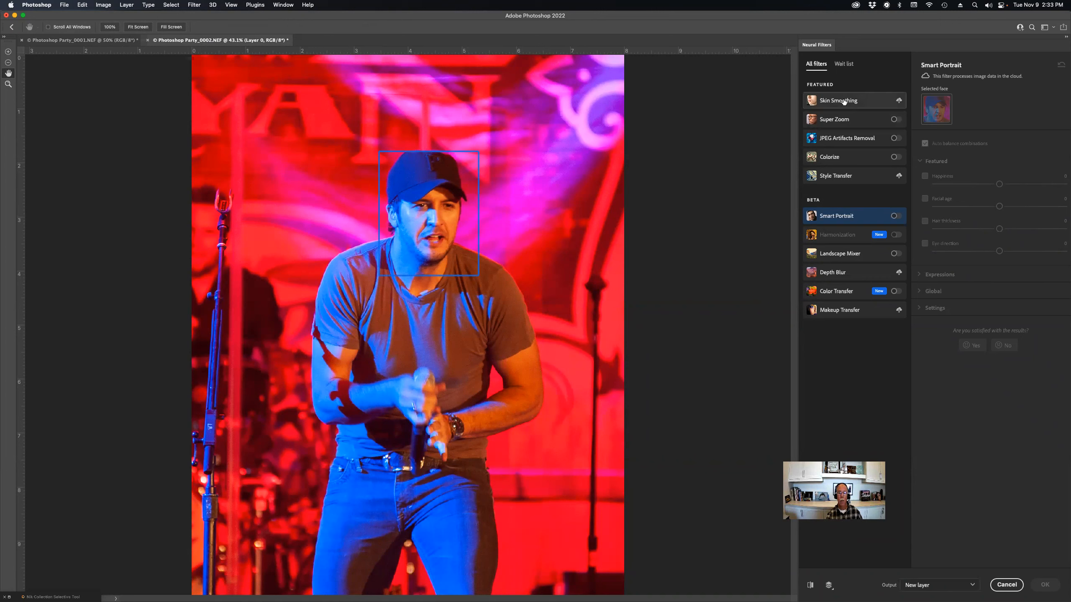
{"action": "mouse_move", "coordinate": [863, 101]}
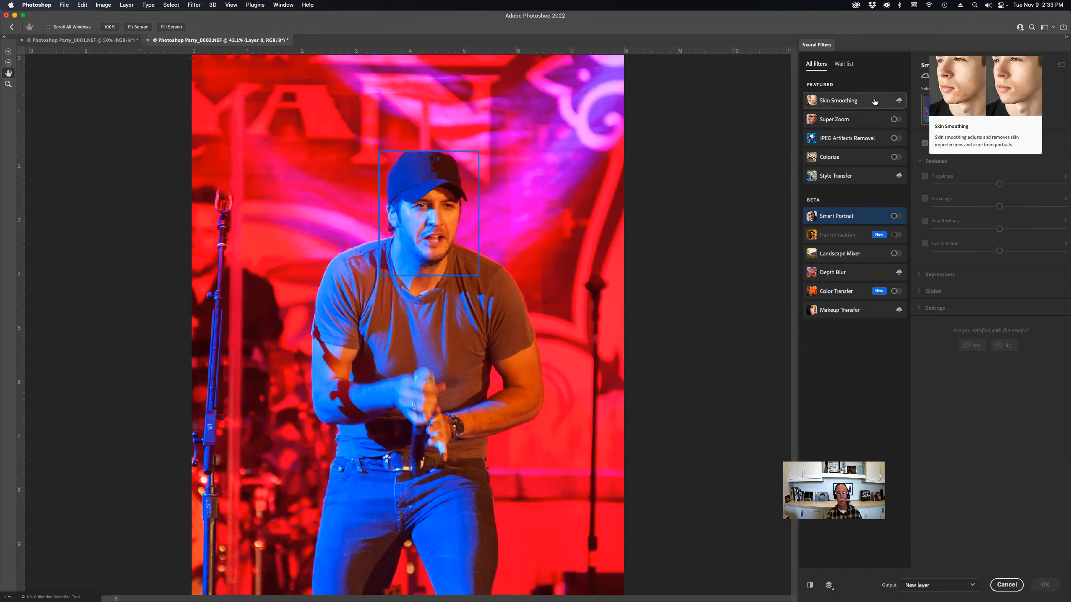
{"action": "left_click", "coordinate": [874, 102]}
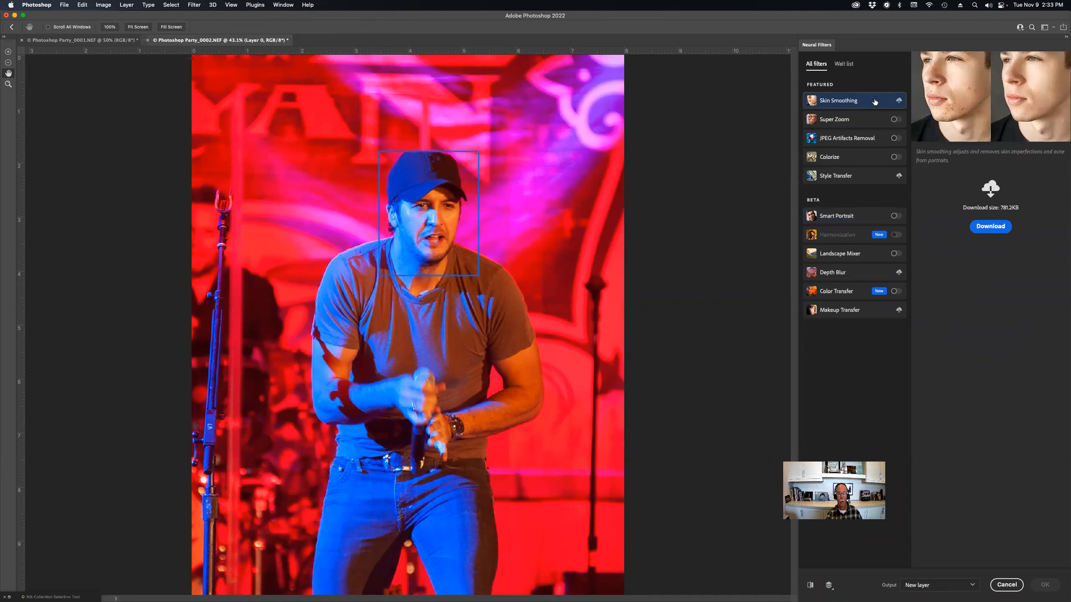
{"action": "left_click", "coordinate": [988, 228]}
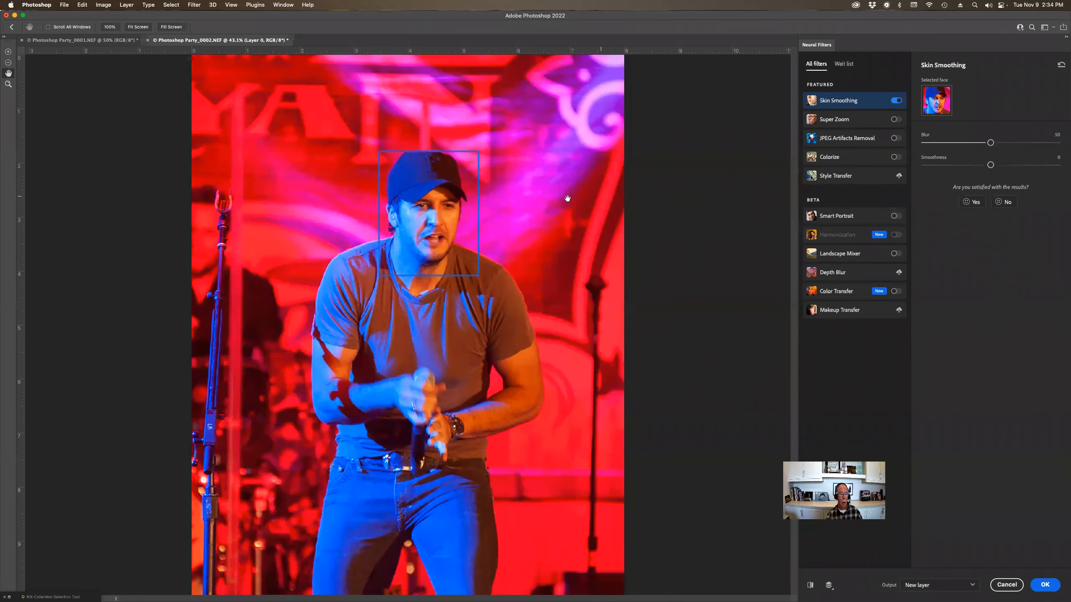
- Raise the Smoothness slightly for the singer's face and apply Skin Smoothing as a new layer
{"action": "key", "text": "super+0"}
{"action": "key", "text": "super+0"}
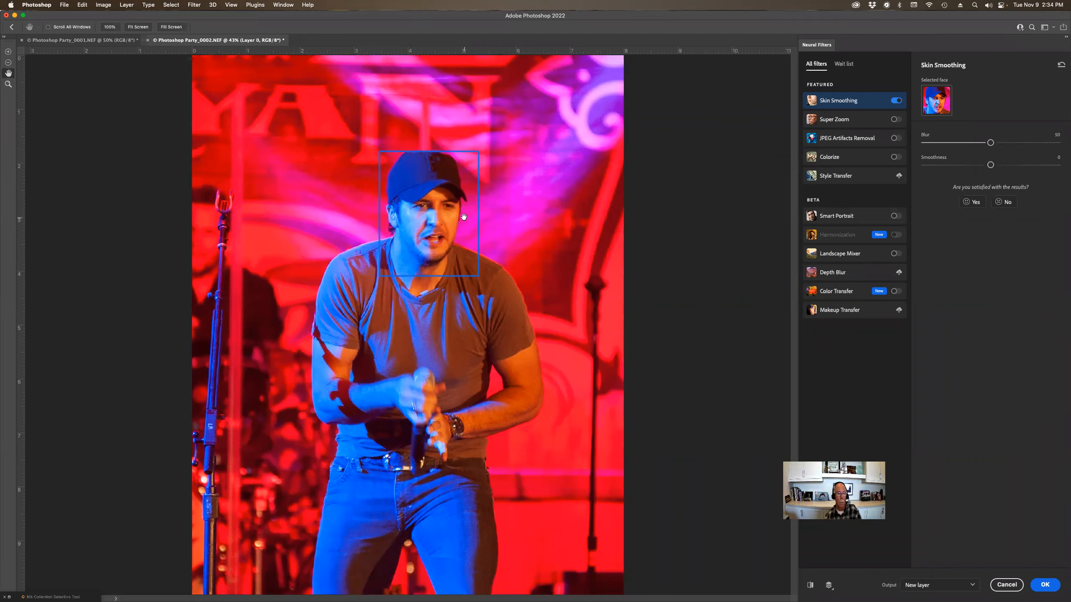
{"action": "left_click", "coordinate": [464, 218]}
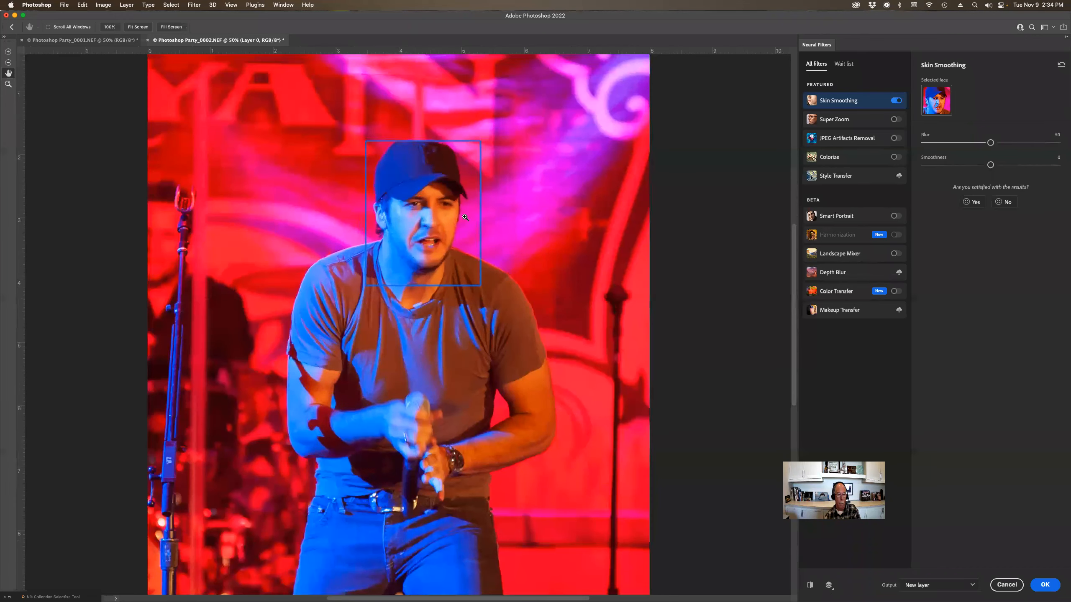
{"action": "left_click", "coordinate": [464, 218]}
{"action": "left_click", "coordinate": [465, 218]}
{"action": "left_click", "coordinate": [465, 218]}
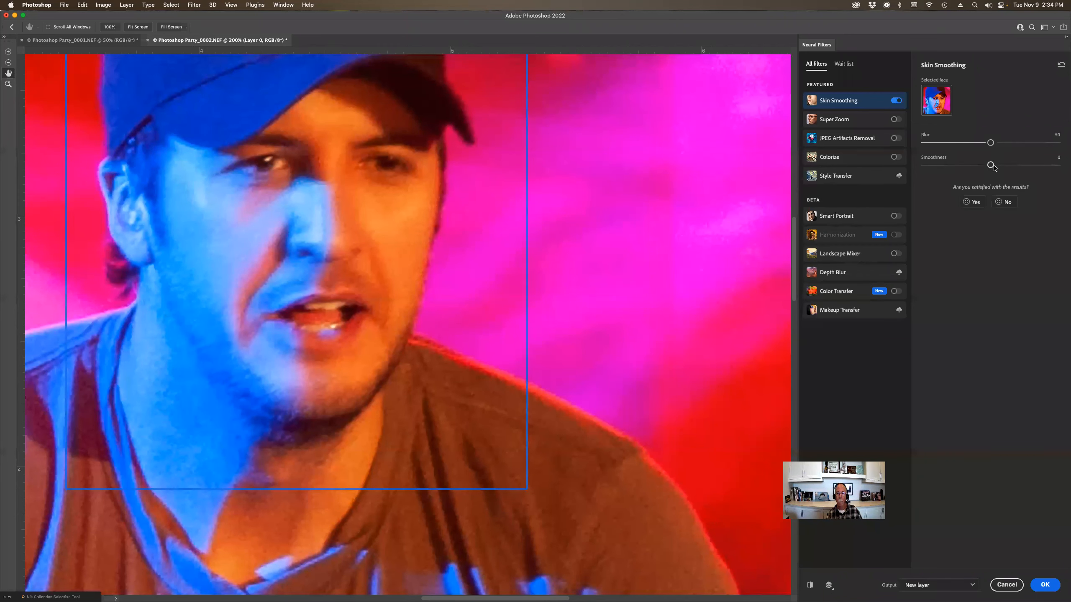
{"action": "left_click_drag", "start_coordinate": [991, 166], "coordinate": [1011, 165]}
{"action": "left_click", "coordinate": [1047, 585]}
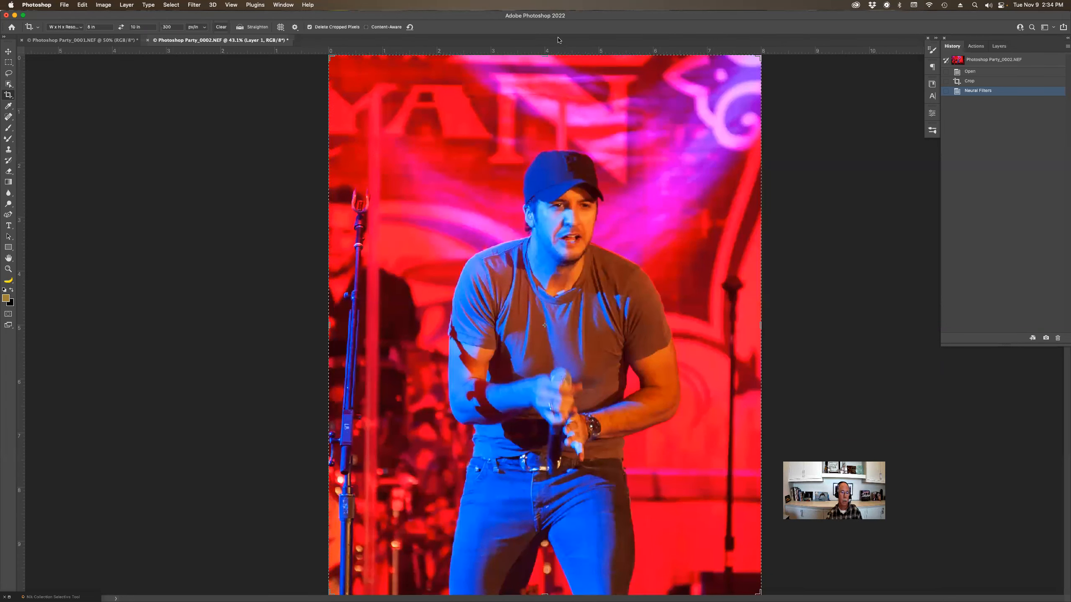
- Apply the Colorize neural filter with Auto color image as a new layer and compare it with the preceding Neural Filters history state
{"action": "left_click", "coordinate": [195, 5]}
{"action": "left_click", "coordinate": [210, 40]}
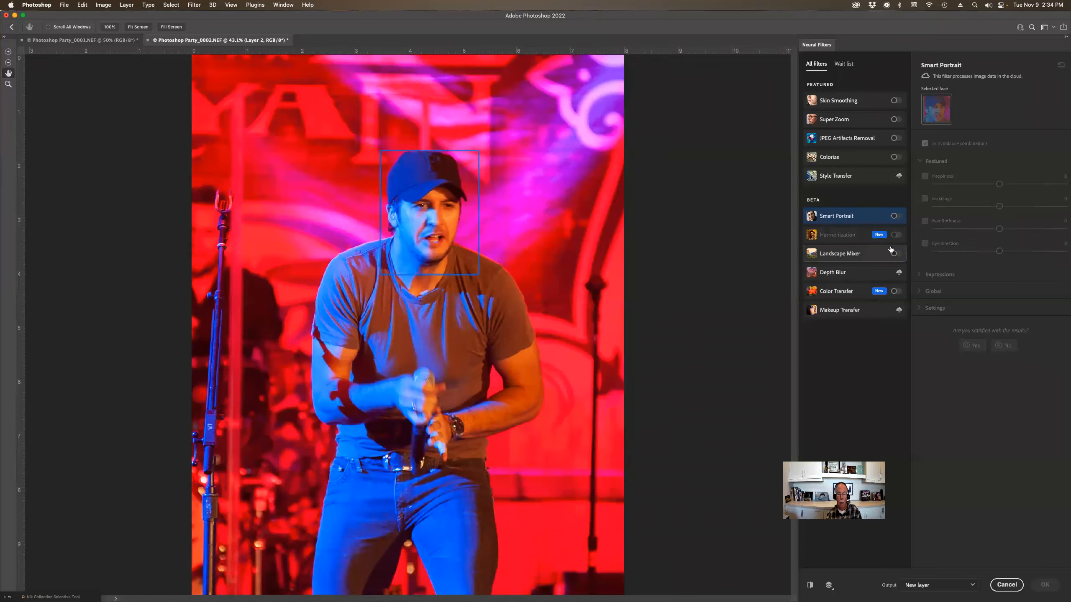
{"action": "left_click", "coordinate": [894, 159]}
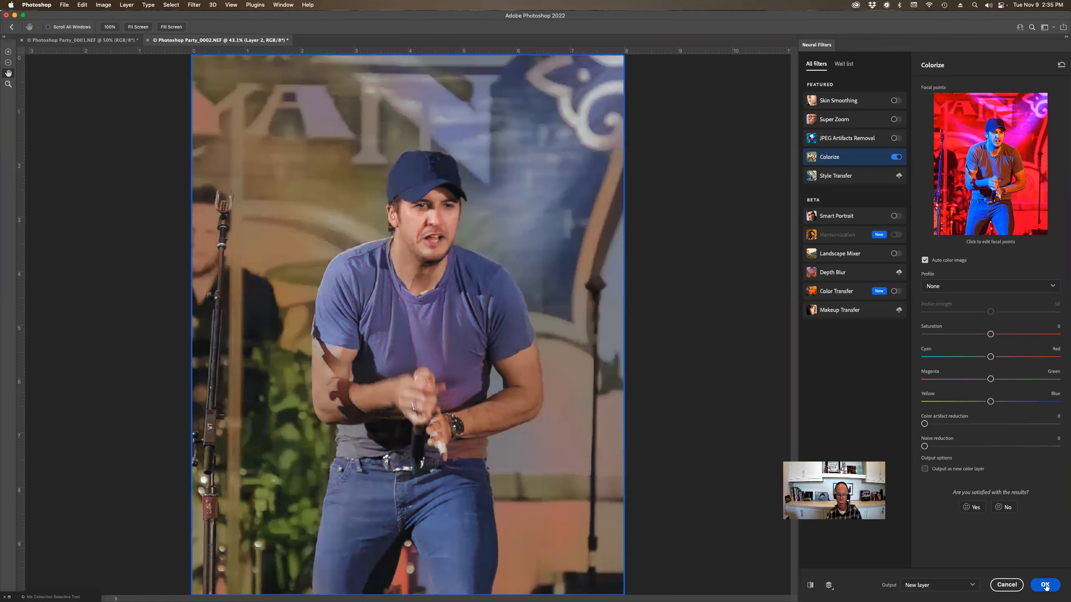
{"action": "key", "text": "Return"}
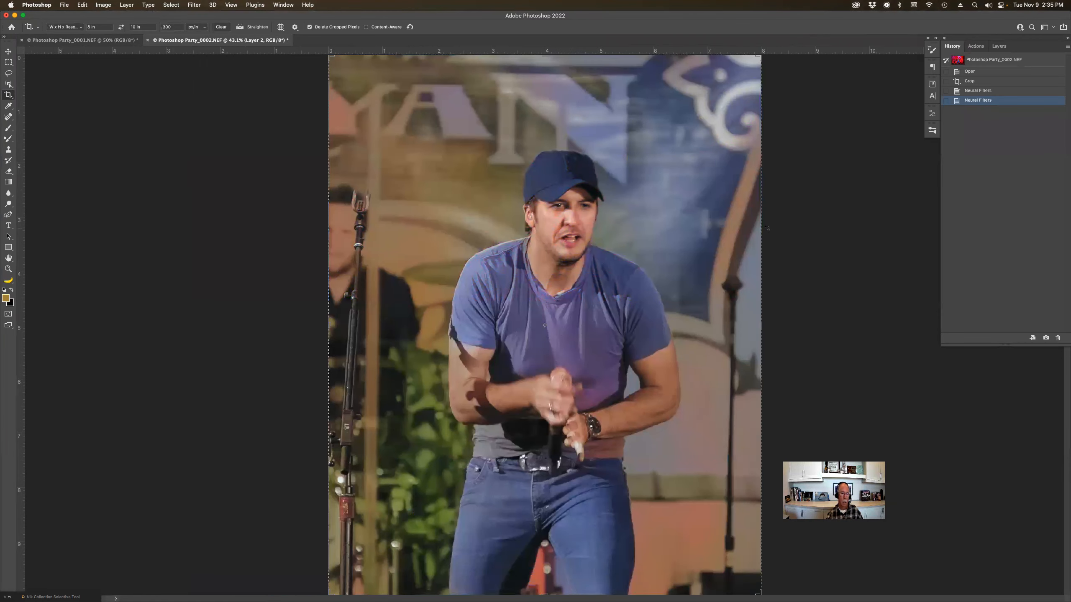
{"action": "left_click", "coordinate": [979, 90]}
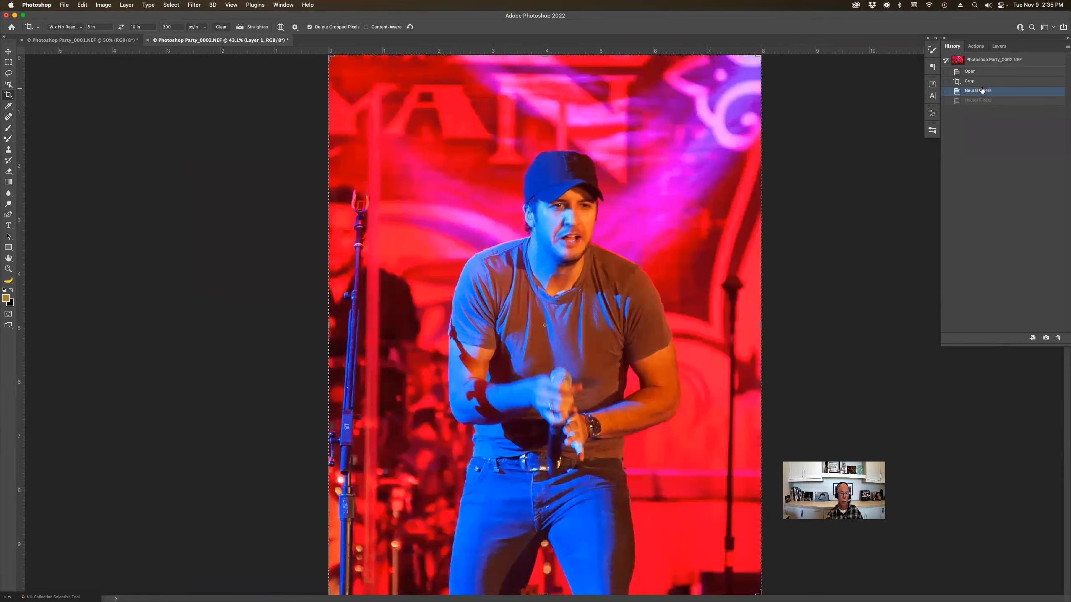
{"action": "left_click", "coordinate": [978, 102]}
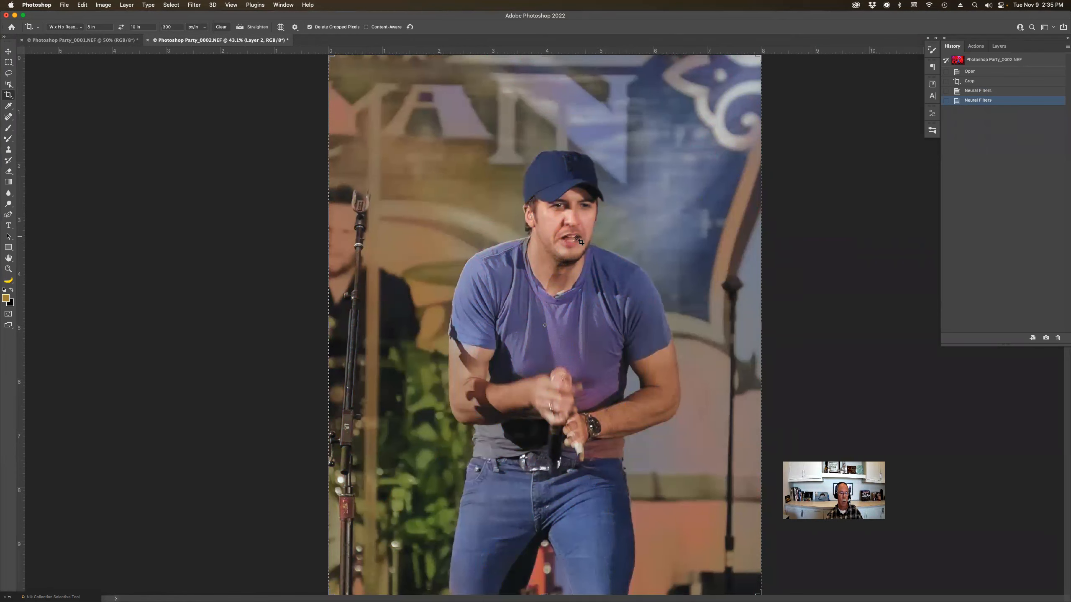
- Close Photoshop Party_0002.NEF and Photoshop Party_0001.NEF without saving the changes
{"action": "left_click", "coordinate": [147, 41]}
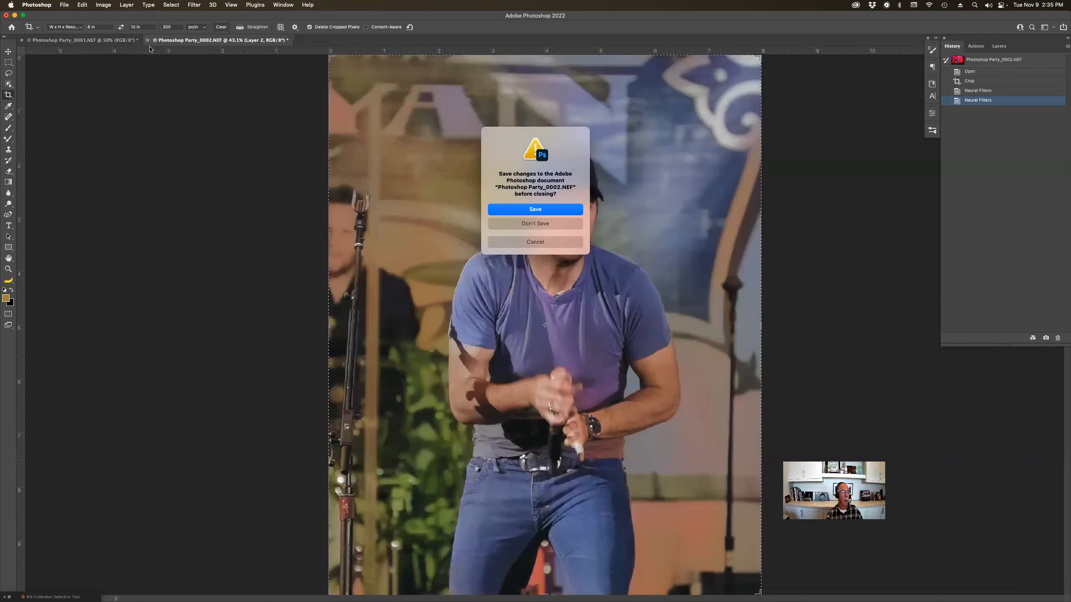
{"action": "left_click", "coordinate": [512, 224]}
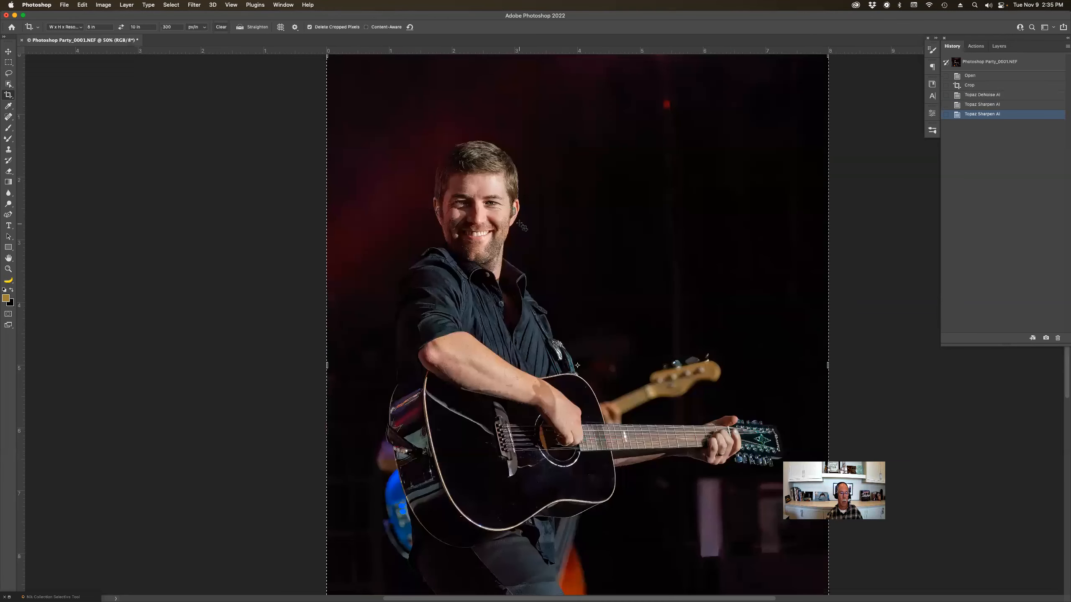
{"action": "left_click", "coordinate": [21, 40]}
{"action": "left_click", "coordinate": [539, 225]}
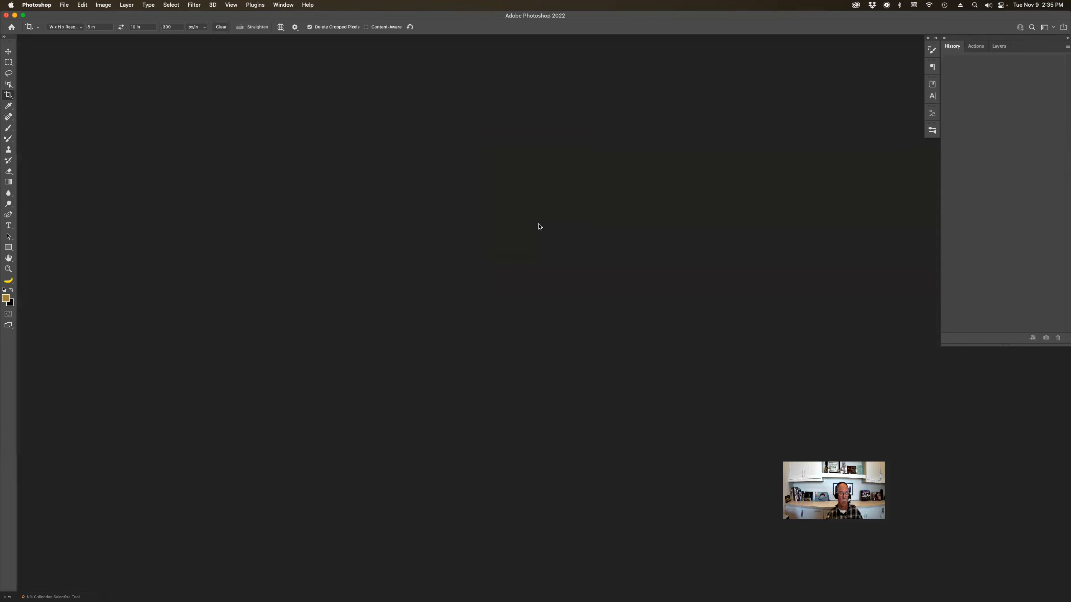
- Switch to Adobe Bridge, open the _Keepers folder in Yellowstone 2021 and browse to Panorama-3.psd
{"action": "key", "text": "super+Tab"}
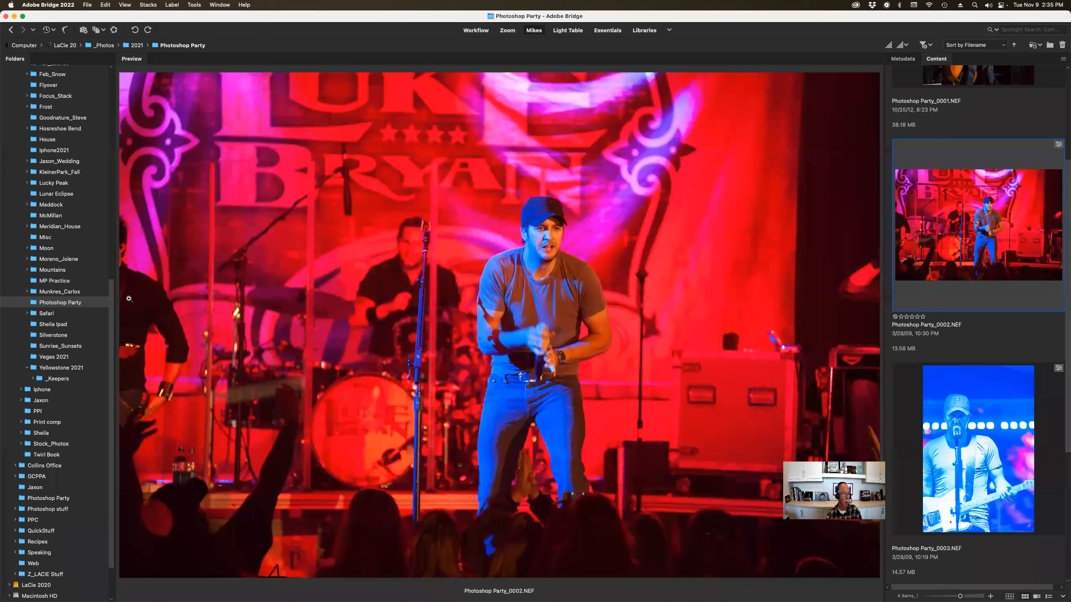
{"action": "left_click", "coordinate": [64, 379]}
{"action": "left_click", "coordinate": [998, 174]}
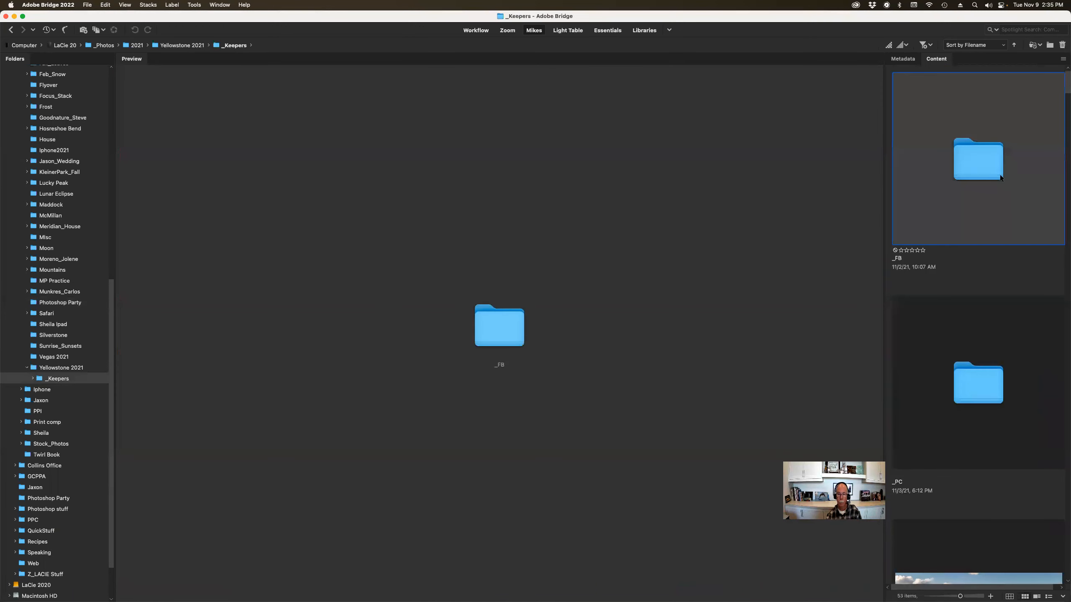
{"action": "key", "text": "Down"}
{"action": "key", "text": "Down"}
{"action": "key", "text": "Down"}
{"action": "key", "text": "Down"}
{"action": "key", "text": "Down"}
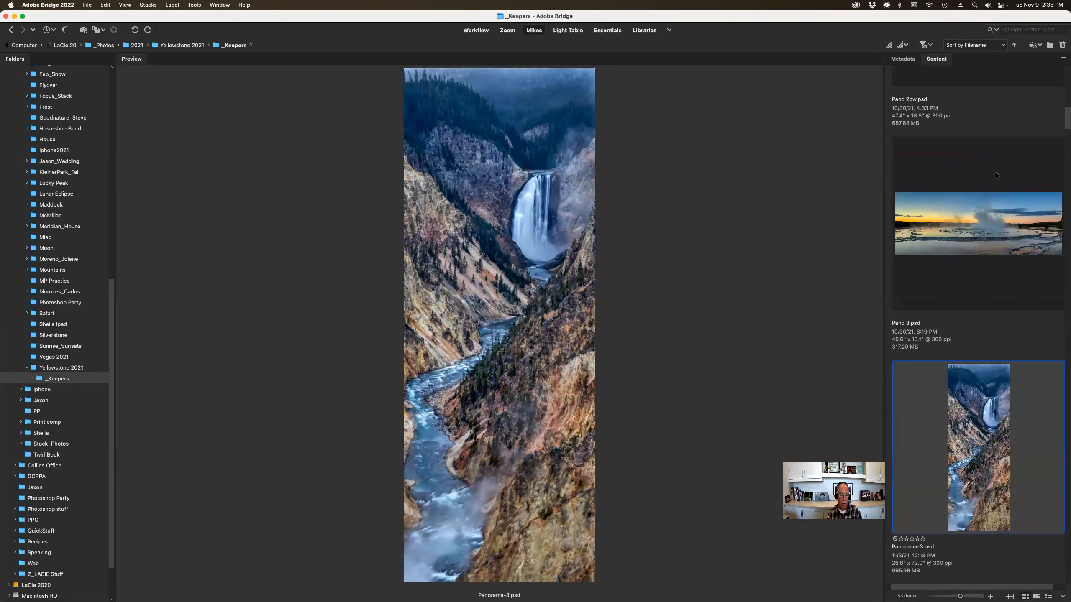
- Open Panorama-3.psd in Photoshop and resize the image proportionally to a height of 8 inches
{"action": "key", "text": "Return"}
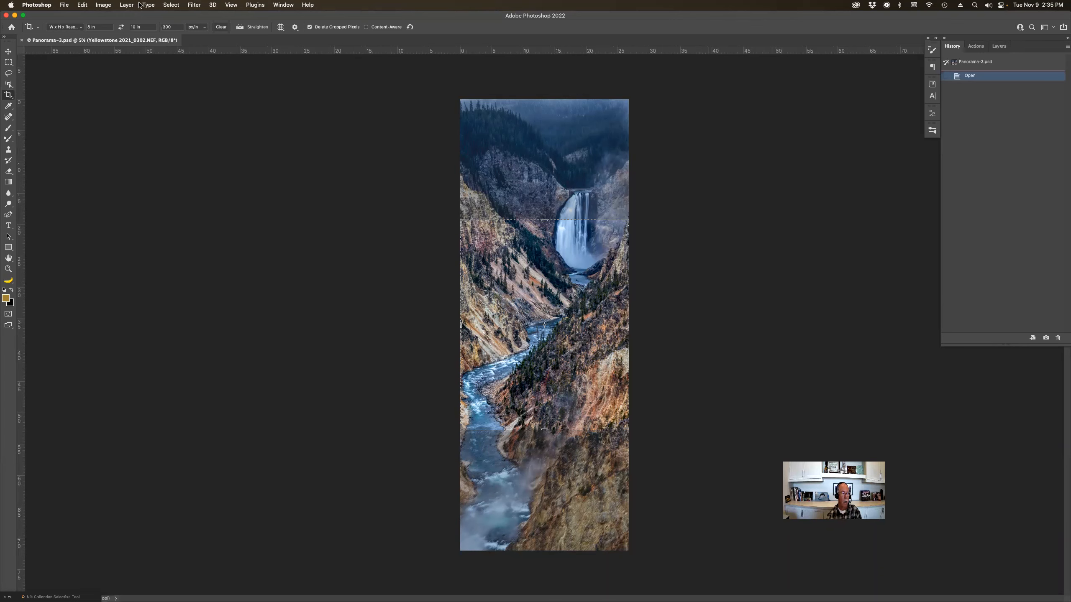
{"action": "left_click", "coordinate": [121, 5]}
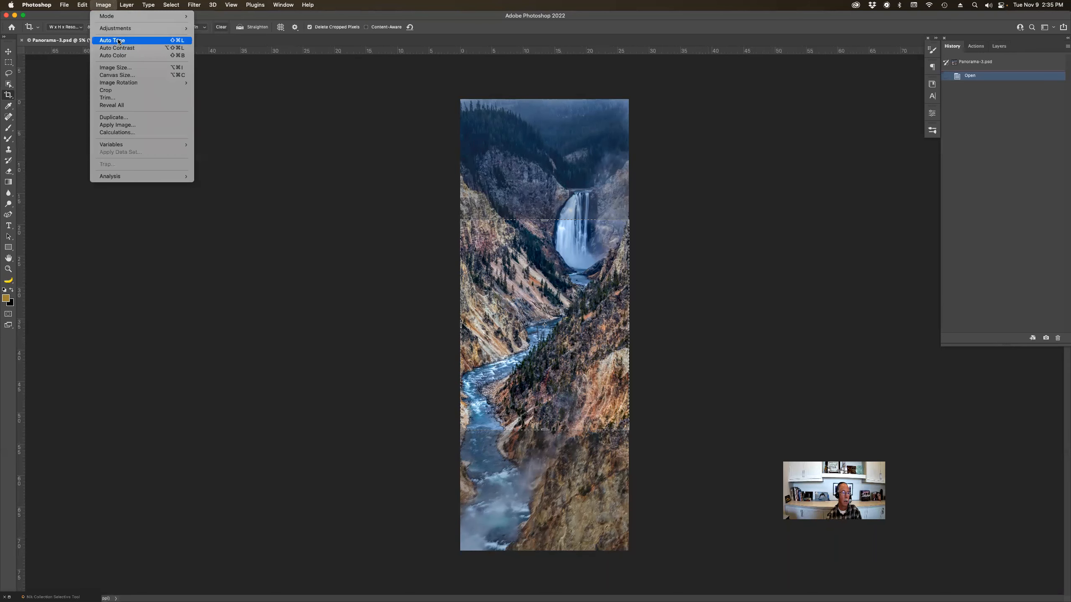
{"action": "left_click", "coordinate": [121, 67]}
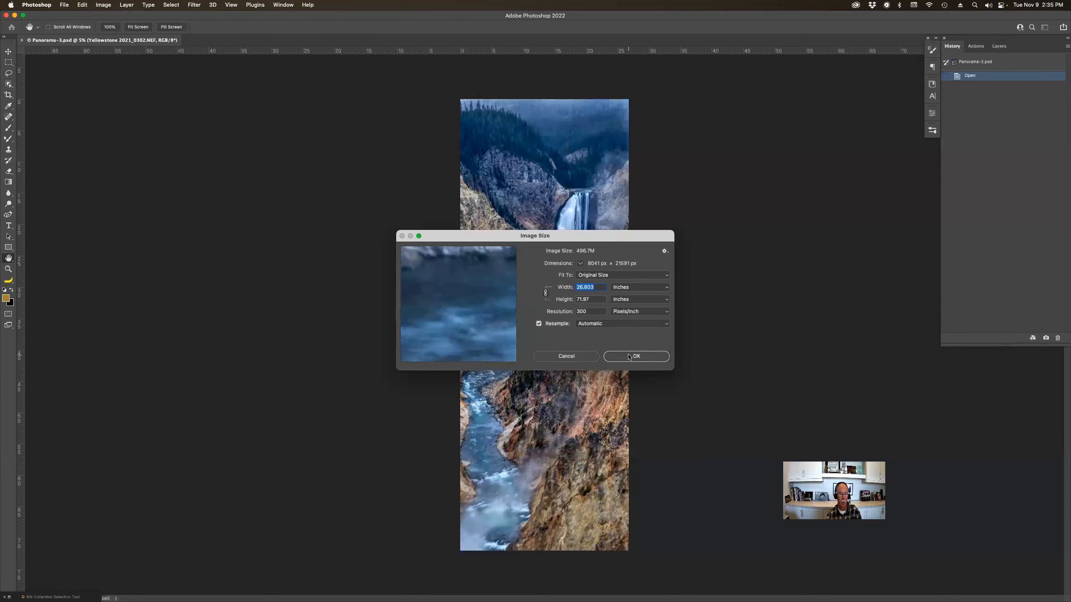
{"action": "left_click", "coordinate": [601, 300]}
{"action": "type", "text": "8"}
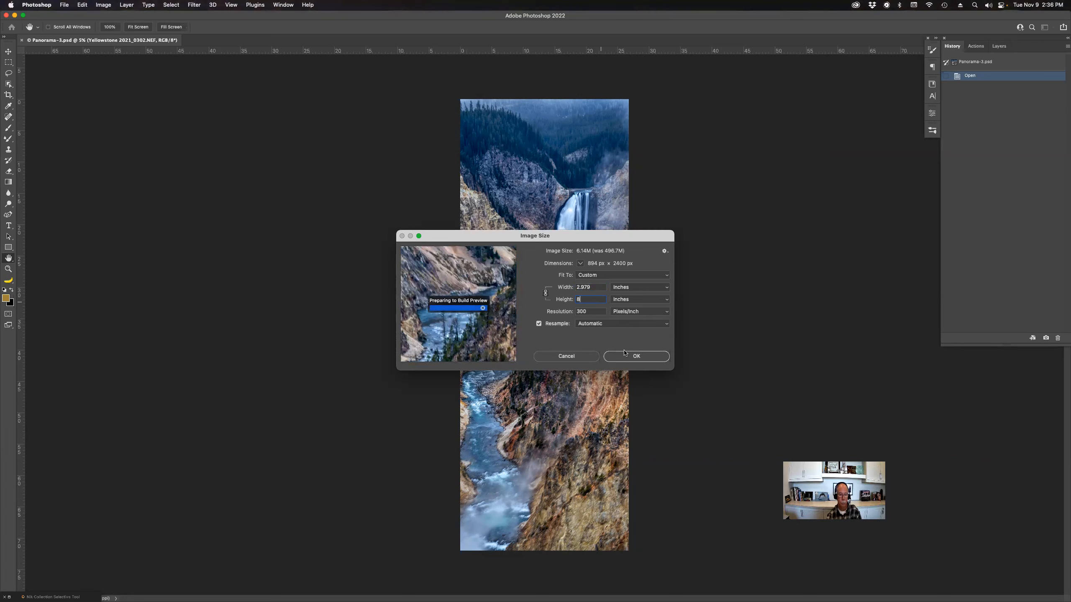
{"action": "left_click", "coordinate": [632, 356]}
{"action": "key", "text": "c"}
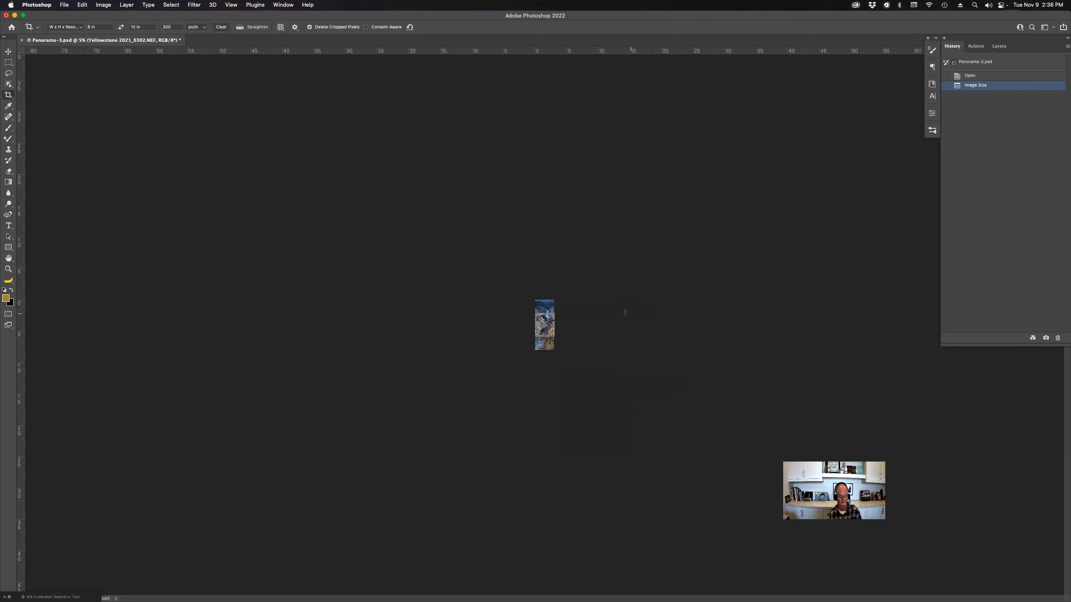
{"action": "key", "text": "super+0"}
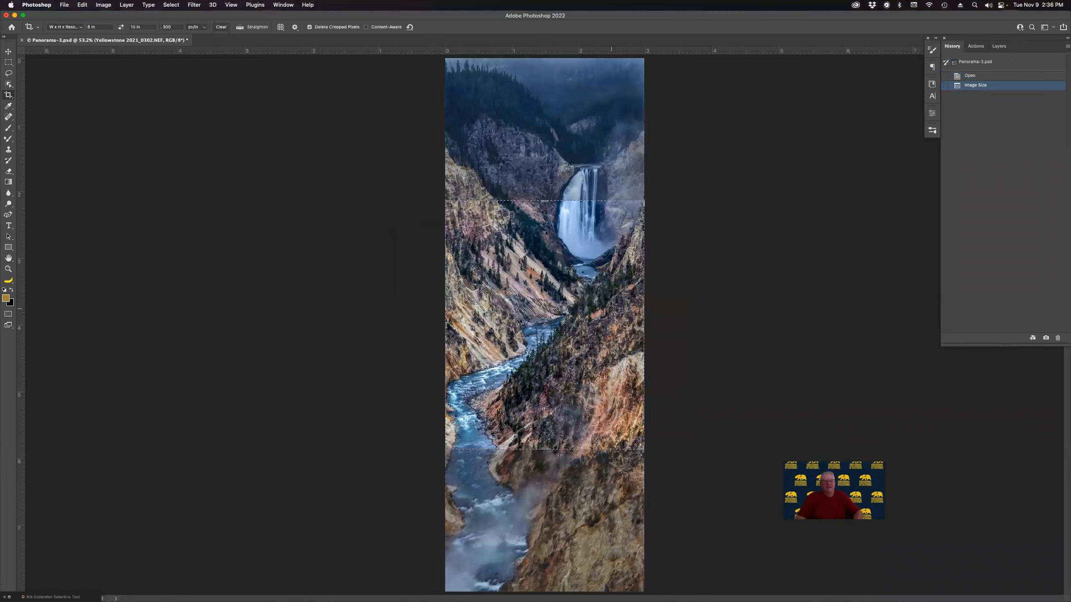
- Inspect the waterfall up close, then open Neural Filters and enable Landscape Mixer
{"action": "key", "text": "z"}
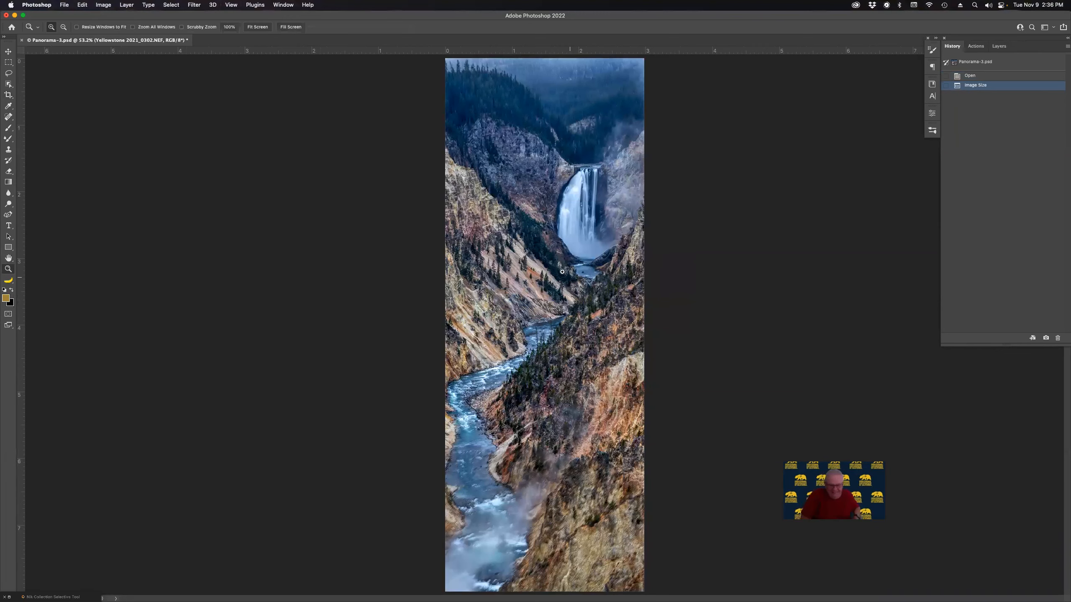
{"action": "left_click_drag", "start_coordinate": [498, 167], "coordinate": [615, 279]}
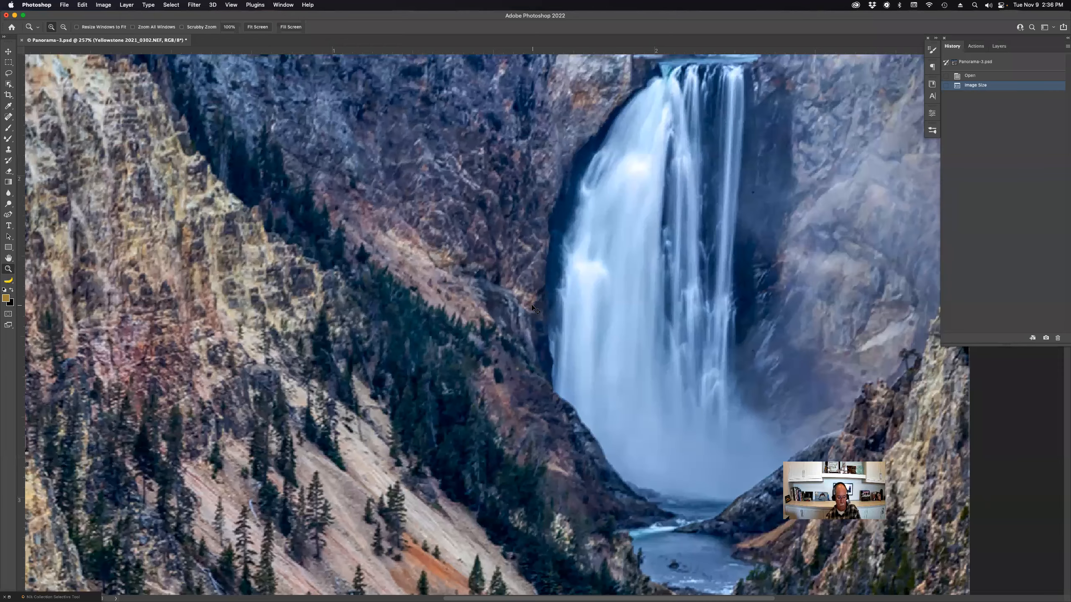
{"action": "key", "text": "super+0"}
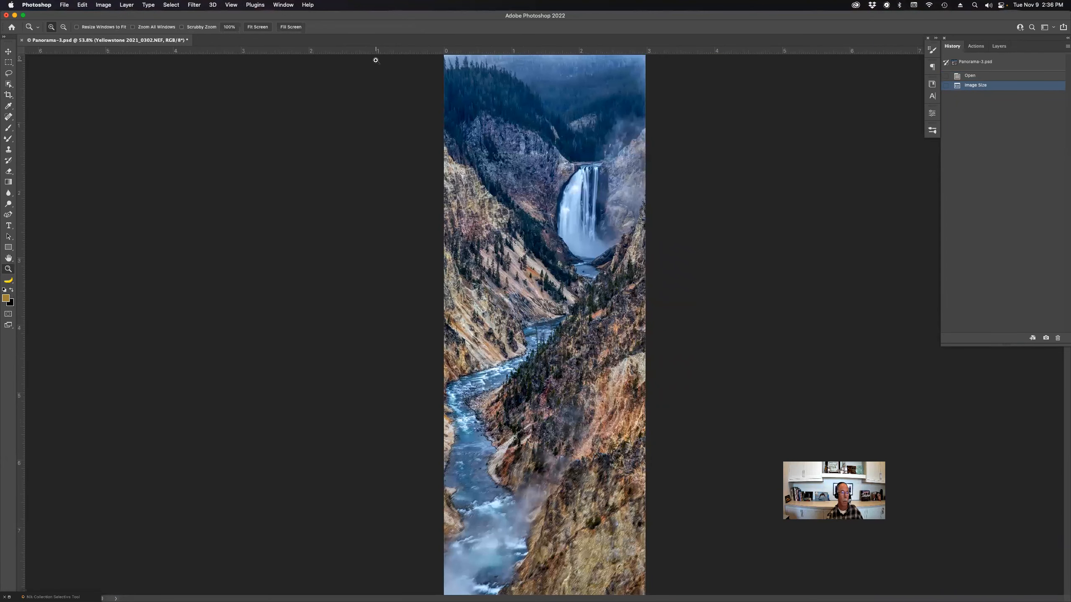
{"action": "left_click", "coordinate": [194, 5]}
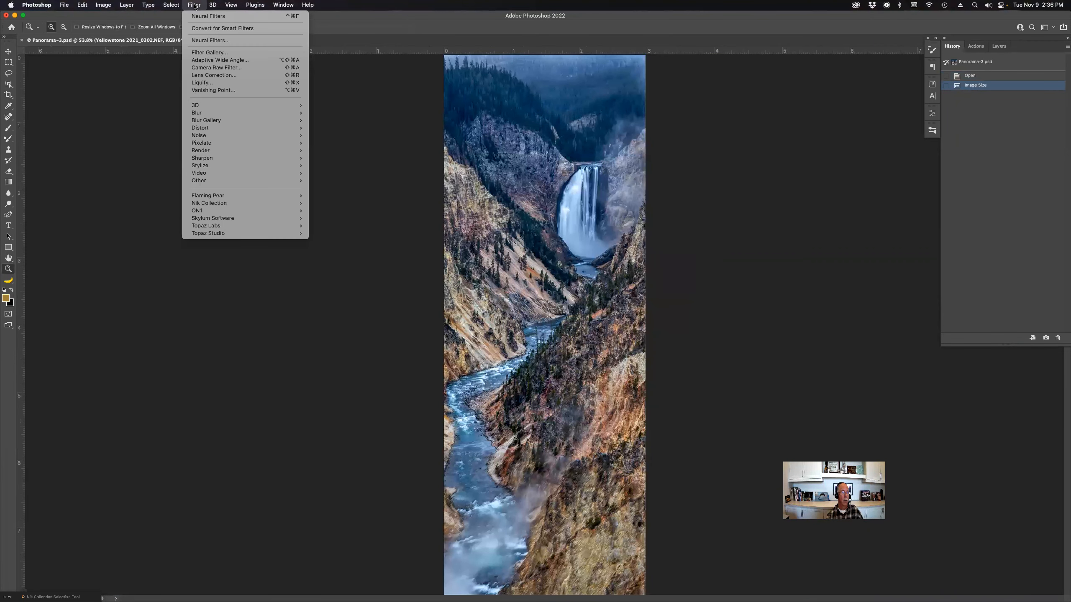
{"action": "left_click", "coordinate": [210, 40]}
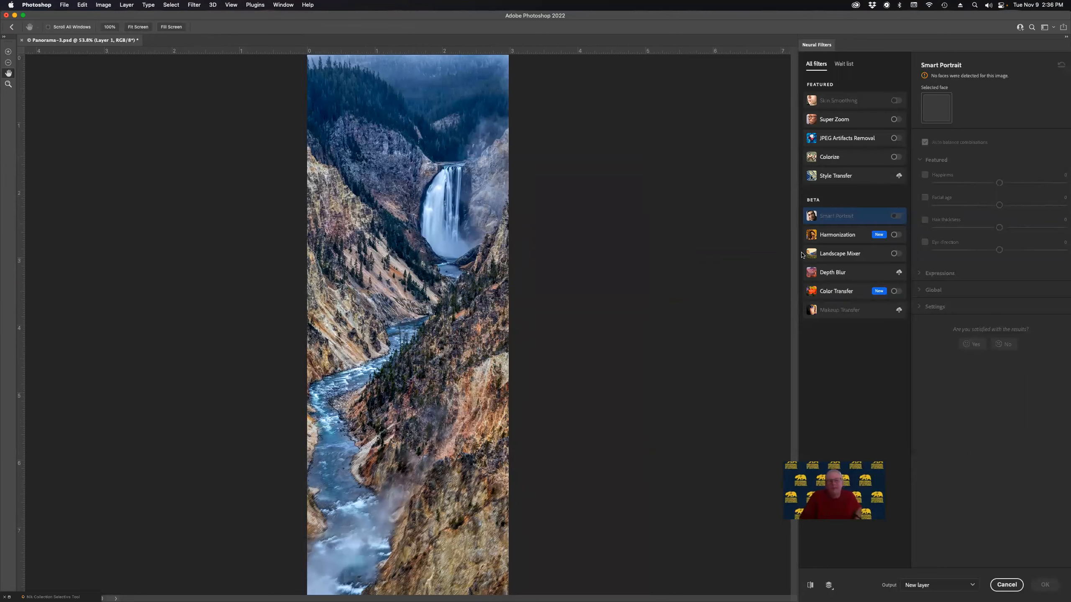
{"action": "left_click", "coordinate": [895, 254]}
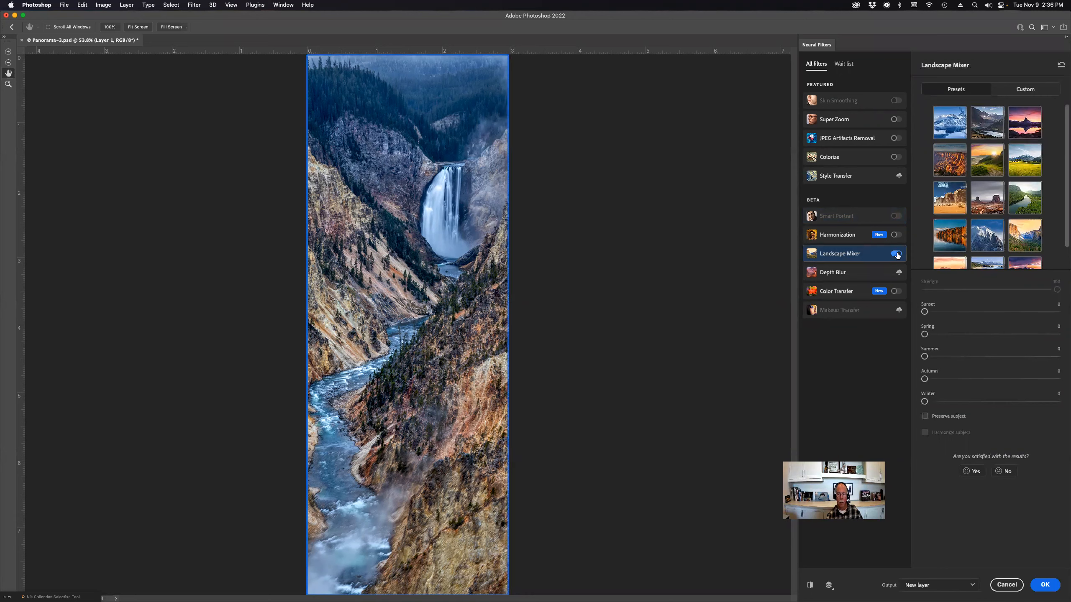
- Try the snowy mountain and purple sunset presets, then apply the sunlit green hills preset as a new layer
{"action": "left_click", "coordinate": [948, 121]}
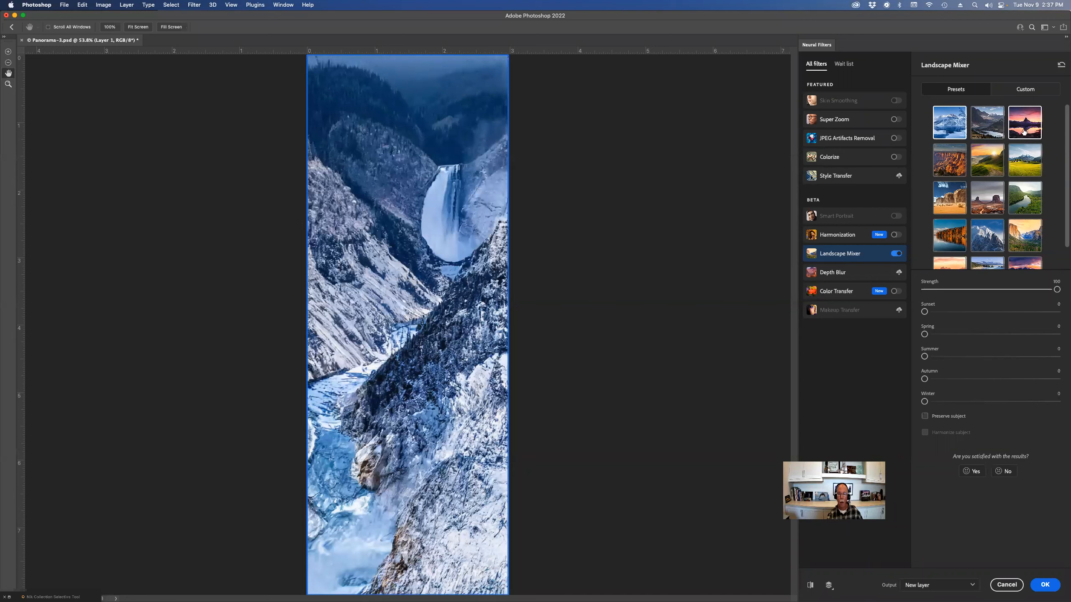
{"action": "left_click", "coordinate": [1026, 124]}
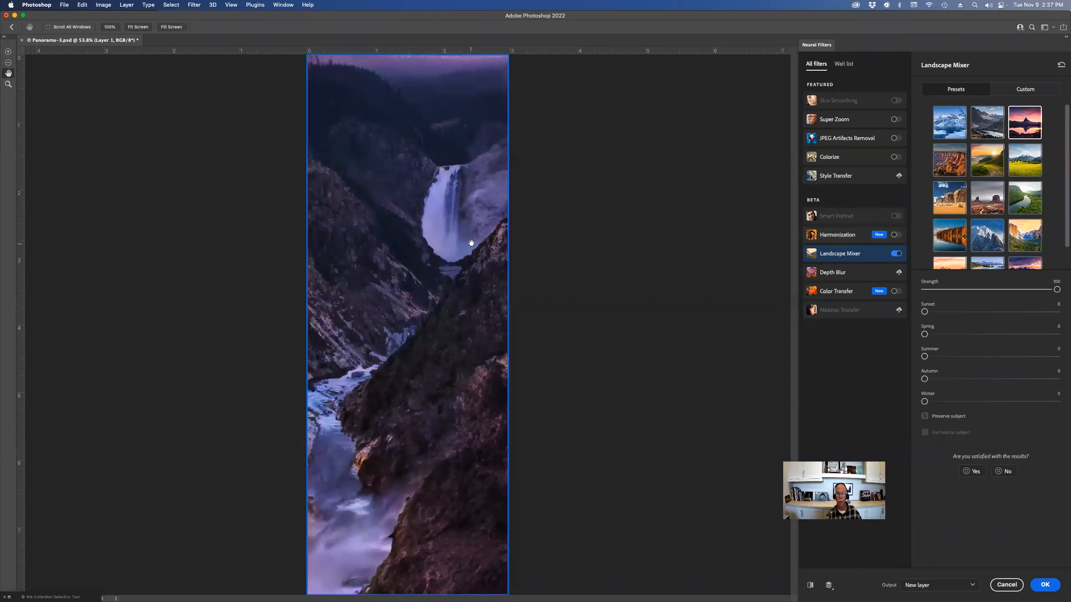
{"action": "left_click", "coordinate": [982, 163]}
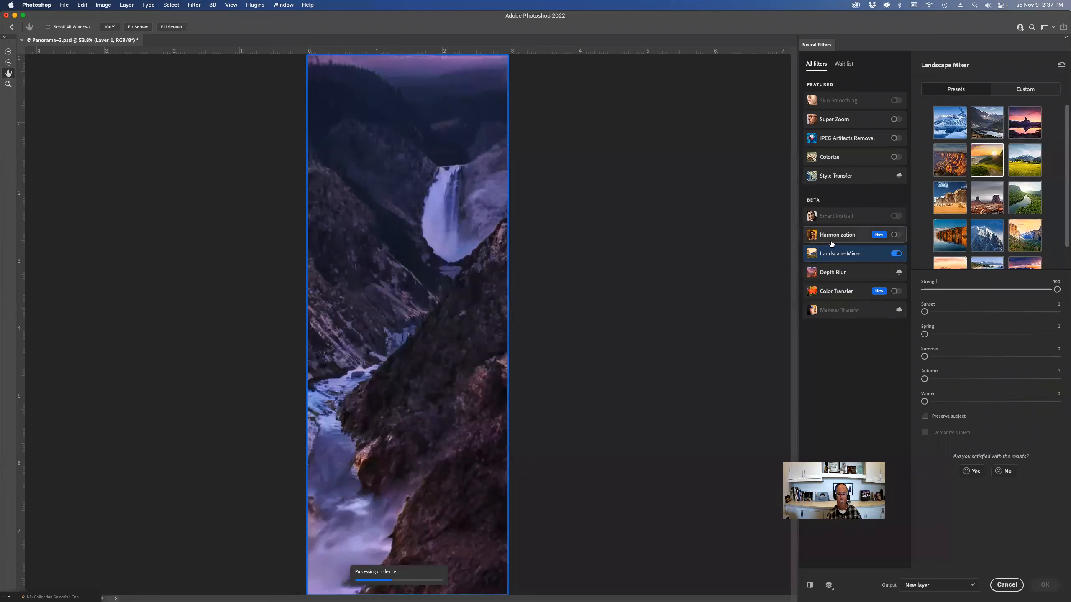
{"action": "mouse_move", "coordinate": [844, 239]}
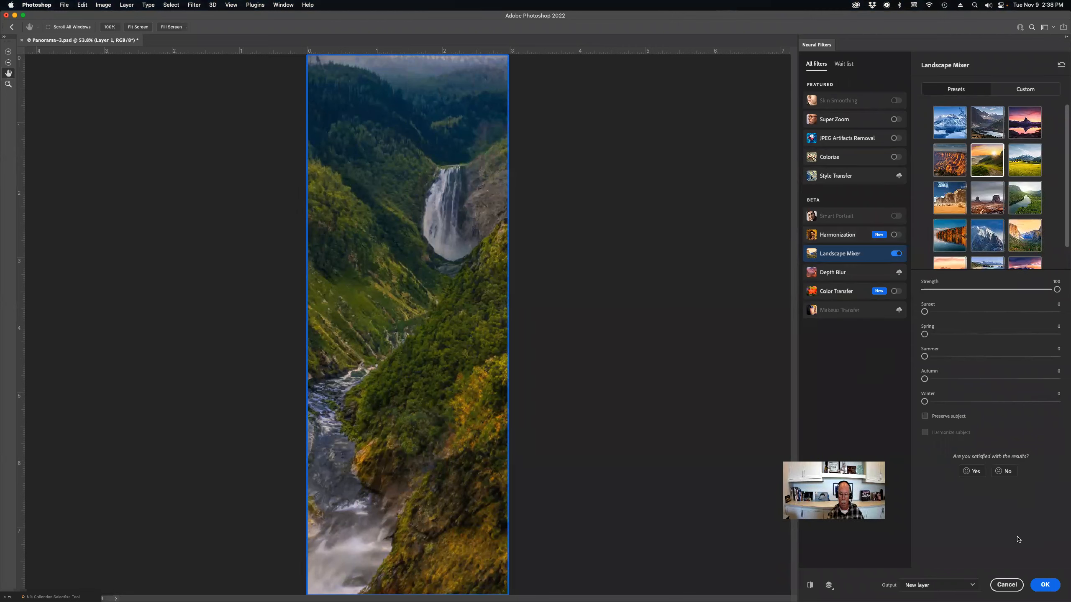
{"action": "left_click", "coordinate": [1047, 586]}
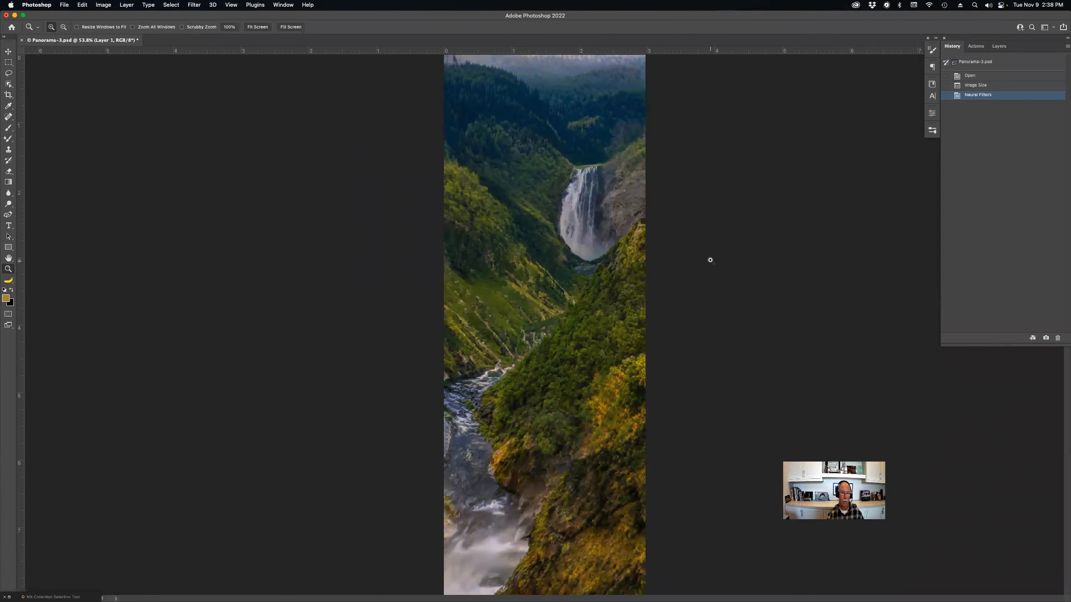
- Compare Layer 1 with the original photo by toggling its visibility, both on the whole image and close up on the waterfall
{"action": "left_click", "coordinate": [999, 46]}
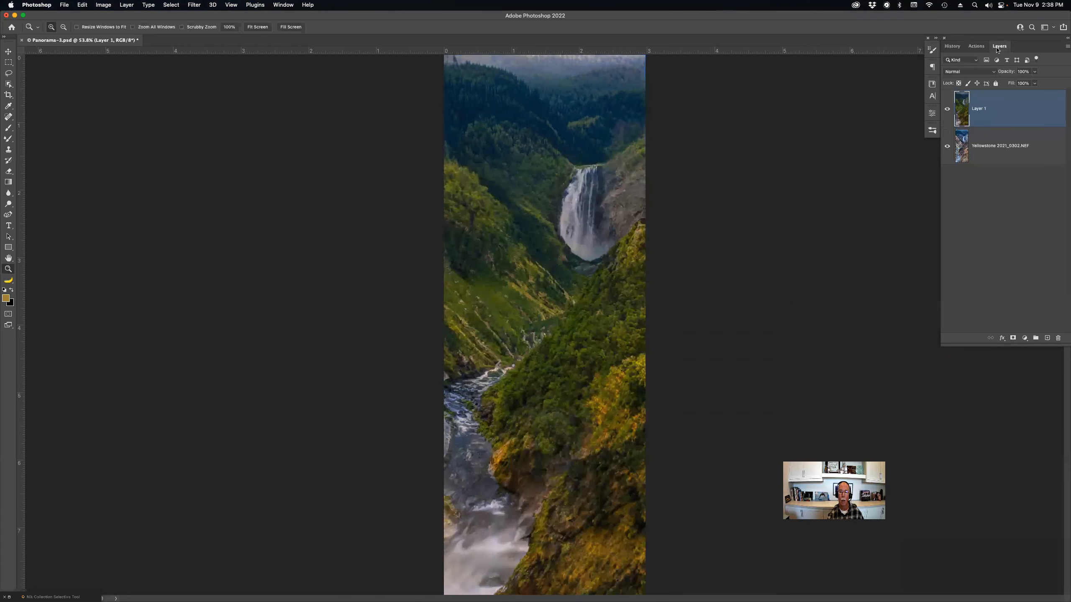
{"action": "left_click", "coordinate": [947, 109]}
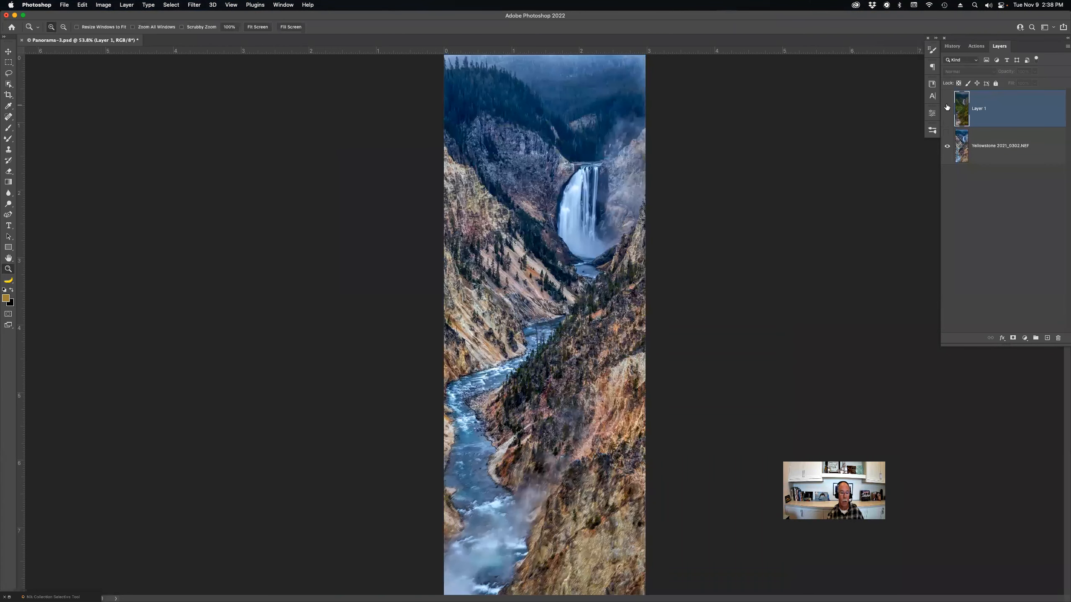
{"action": "left_click", "coordinate": [947, 108]}
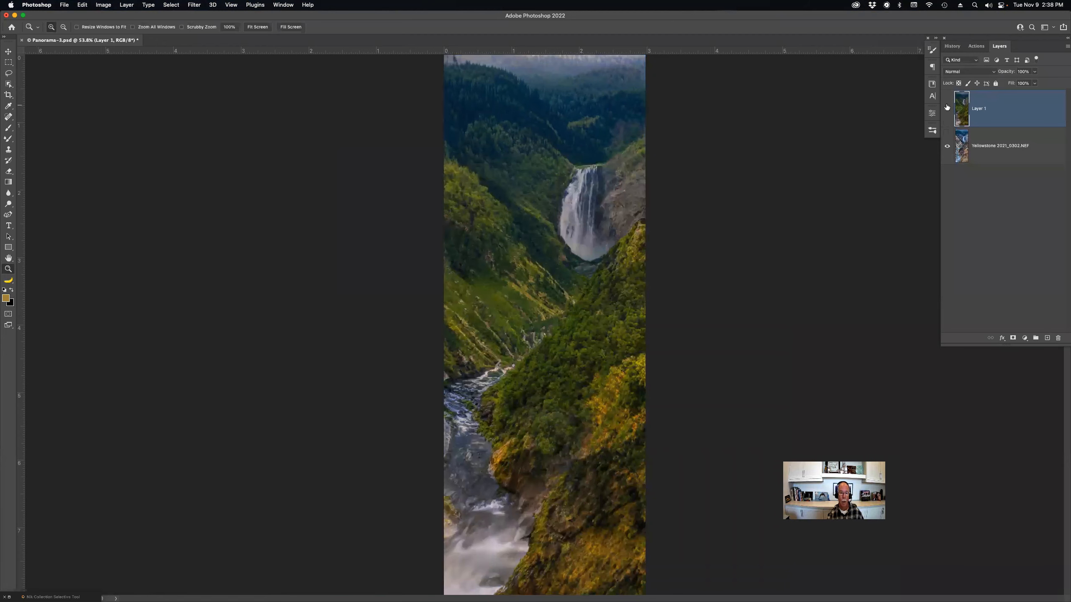
{"action": "left_click", "coordinate": [947, 108]}
{"action": "left_click", "coordinate": [948, 108]}
{"action": "left_click_drag", "start_coordinate": [520, 153], "coordinate": [657, 279]}
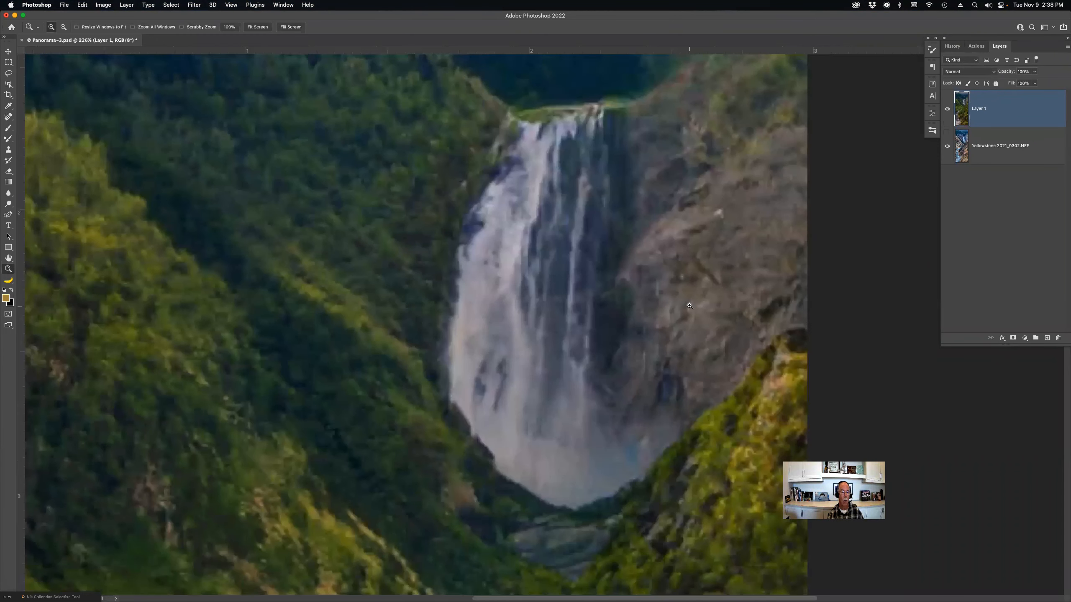
{"action": "left_click", "coordinate": [948, 108]}
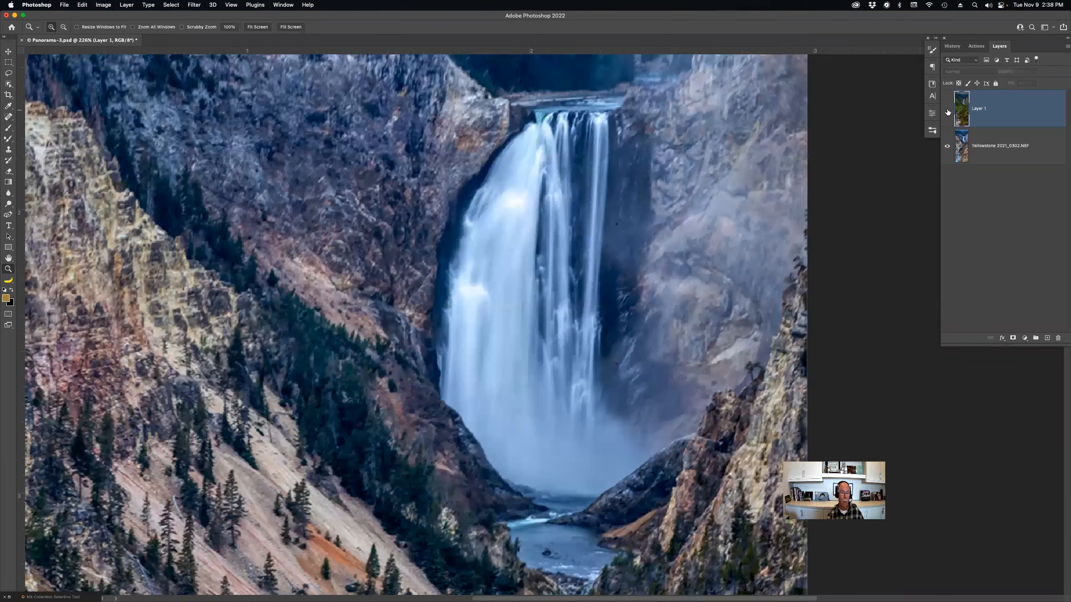
{"action": "left_click", "coordinate": [947, 109]}
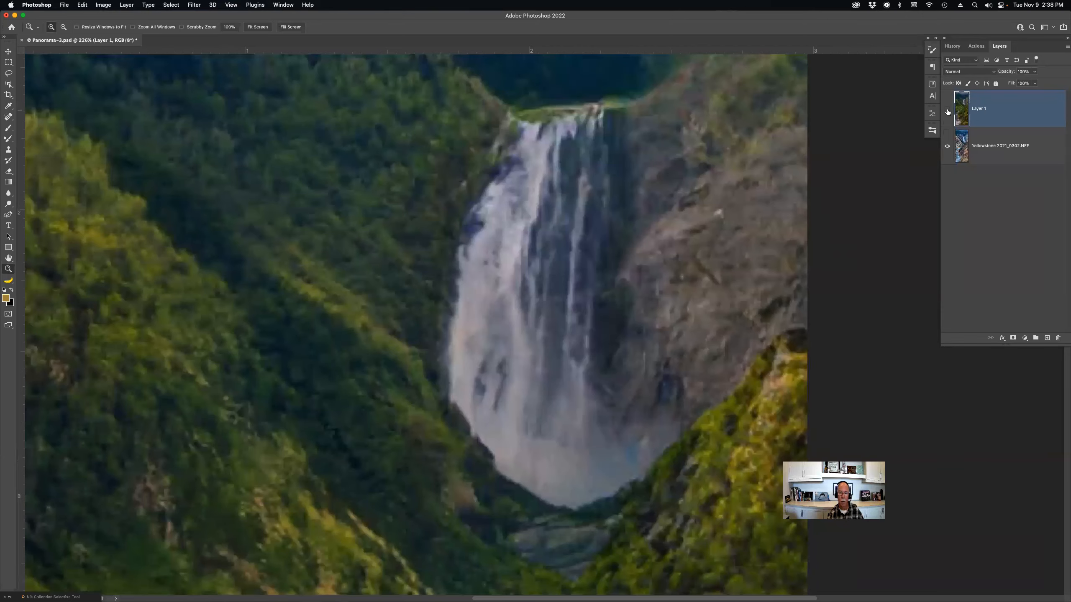
{"action": "left_click", "coordinate": [948, 111]}
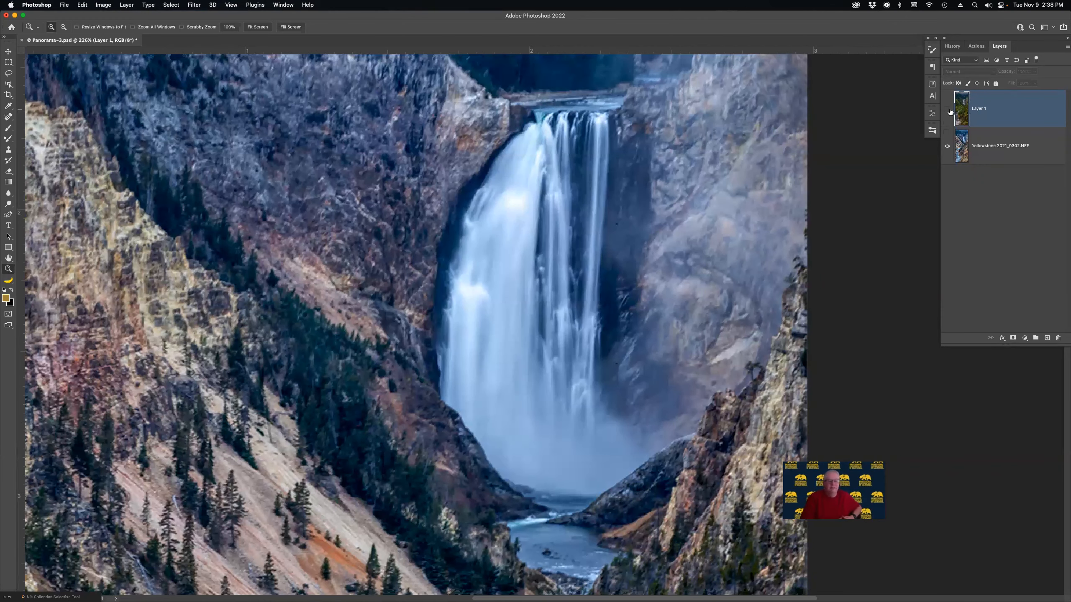
{"action": "left_click", "coordinate": [947, 109]}
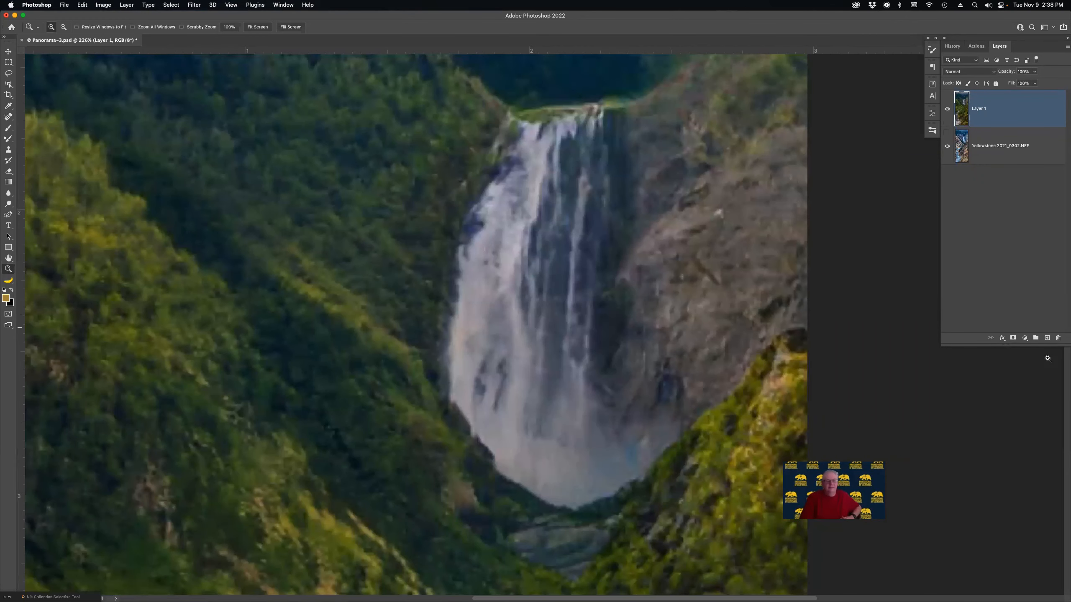
- Add a mask to Layer 1 and brush black at 56% opacity over the waterfall and river to restore the original water
{"action": "left_click", "coordinate": [1013, 339]}
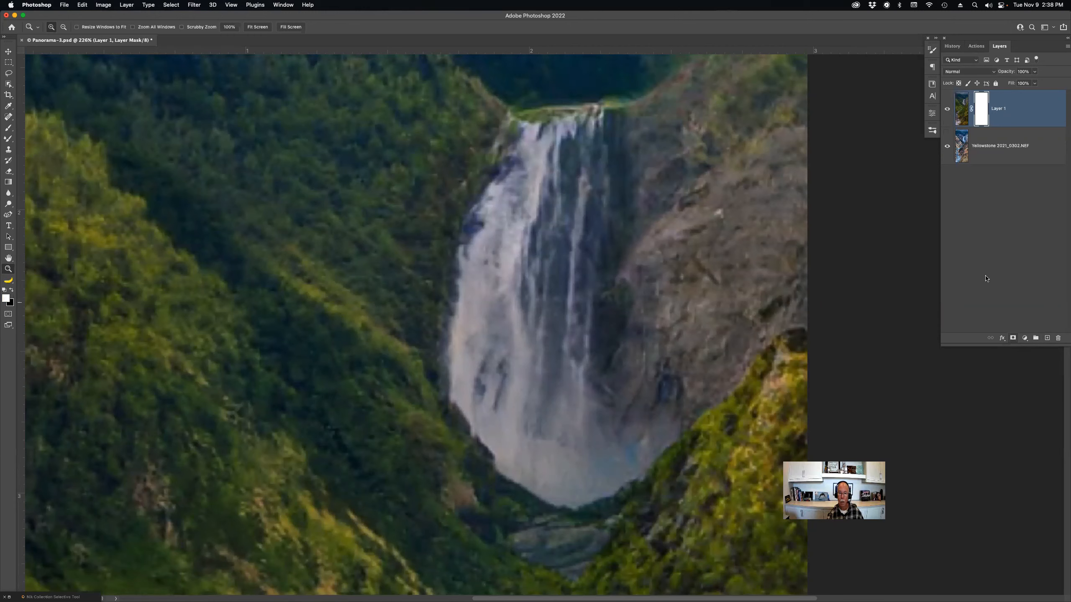
{"action": "key", "text": "b"}
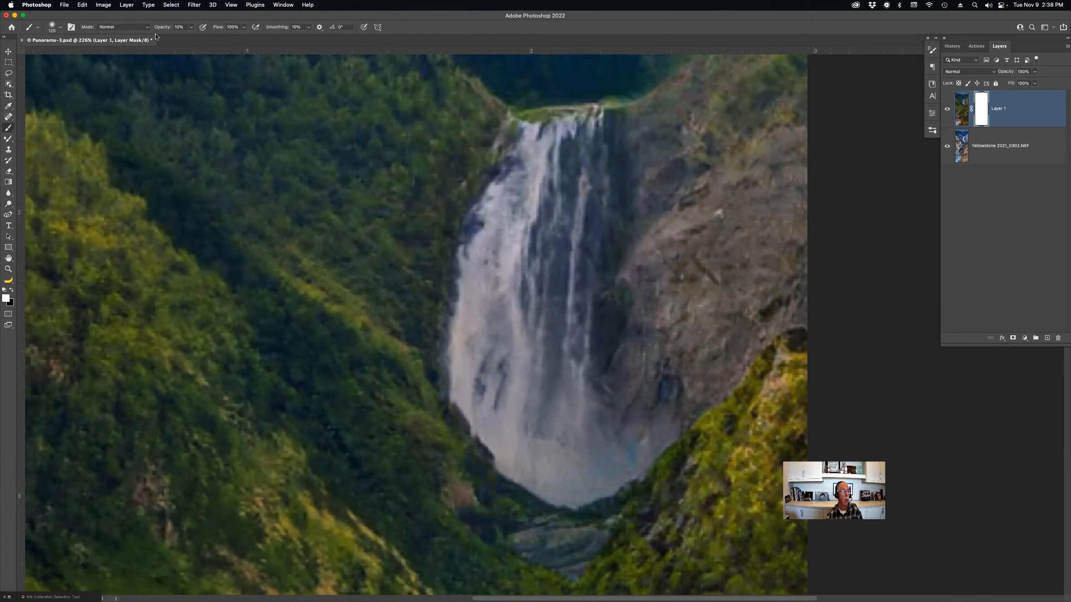
{"action": "left_click_drag", "start_coordinate": [166, 28], "coordinate": [188, 35]}
{"action": "key", "text": "bracketleft"}
{"action": "key", "text": "x"}
{"action": "mouse_move", "coordinate": [533, 311]}
{"action": "left_mouse_down"}
{"action": "mouse_move", "coordinate": [554, 180]}
{"action": "mouse_move", "coordinate": [528, 277]}
{"action": "mouse_move", "coordinate": [537, 171]}
{"action": "mouse_move", "coordinate": [574, 156]}
{"action": "mouse_move", "coordinate": [534, 316]}
{"action": "mouse_move", "coordinate": [576, 428]}
{"action": "mouse_move", "coordinate": [571, 442]}
{"action": "mouse_move", "coordinate": [538, 417]}
{"action": "mouse_move", "coordinate": [516, 212]}
{"action": "mouse_move", "coordinate": [484, 400]}
{"action": "mouse_move", "coordinate": [510, 381]}
{"action": "mouse_move", "coordinate": [547, 212]}
{"action": "mouse_move", "coordinate": [537, 400]}
{"action": "mouse_move", "coordinate": [563, 448]}
{"action": "mouse_move", "coordinate": [550, 451]}
{"action": "mouse_move", "coordinate": [570, 459]}
{"action": "mouse_move", "coordinate": [630, 446]}
{"action": "mouse_move", "coordinate": [570, 459]}
{"action": "mouse_move", "coordinate": [520, 433]}
{"action": "mouse_move", "coordinate": [531, 446]}
{"action": "mouse_move", "coordinate": [502, 375]}
{"action": "mouse_move", "coordinate": [473, 390]}
{"action": "mouse_move", "coordinate": [458, 433]}
{"action": "mouse_move", "coordinate": [471, 510]}
{"action": "mouse_move", "coordinate": [479, 495]}
{"action": "mouse_move", "coordinate": [478, 457]}
{"action": "mouse_move", "coordinate": [457, 459]}
{"action": "mouse_move", "coordinate": [456, 517]}
{"action": "mouse_move", "coordinate": [499, 555]}
{"action": "mouse_move", "coordinate": [474, 583]}
{"action": "mouse_move", "coordinate": [515, 557]}
{"action": "mouse_move", "coordinate": [514, 533]}
{"action": "mouse_move", "coordinate": [453, 559]}
{"action": "mouse_move", "coordinate": [465, 574]}
{"action": "mouse_move", "coordinate": [460, 405]}
{"action": "left_mouse_up"}
{"action": "scroll", "coordinate": [562, 352], "scroll_direction": "down", "scroll_amount": 5}
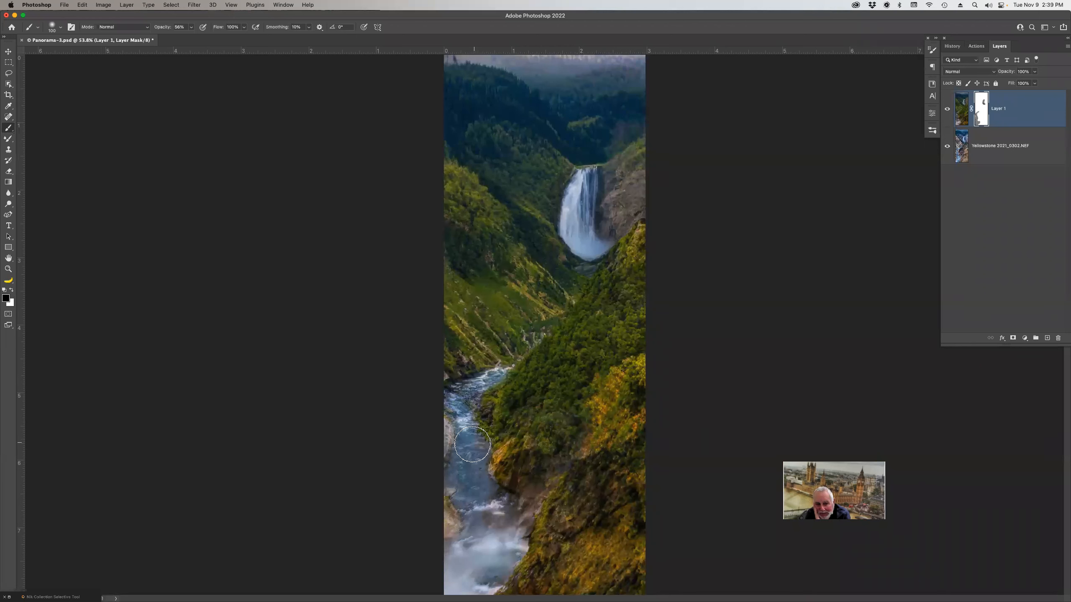
{"action": "mouse_move", "coordinate": [478, 478]}
{"action": "left_mouse_down"}
{"action": "mouse_move", "coordinate": [462, 500]}
{"action": "mouse_move", "coordinate": [496, 532]}
{"action": "mouse_move", "coordinate": [508, 527]}
{"action": "mouse_move", "coordinate": [502, 545]}
{"action": "mouse_move", "coordinate": [434, 584]}
{"action": "left_mouse_up"}
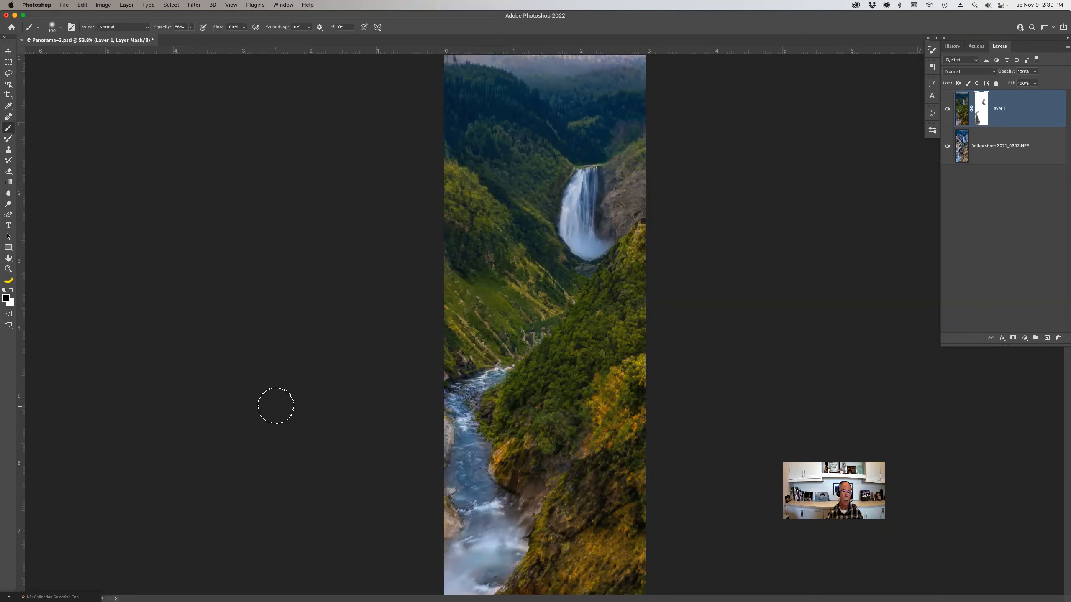